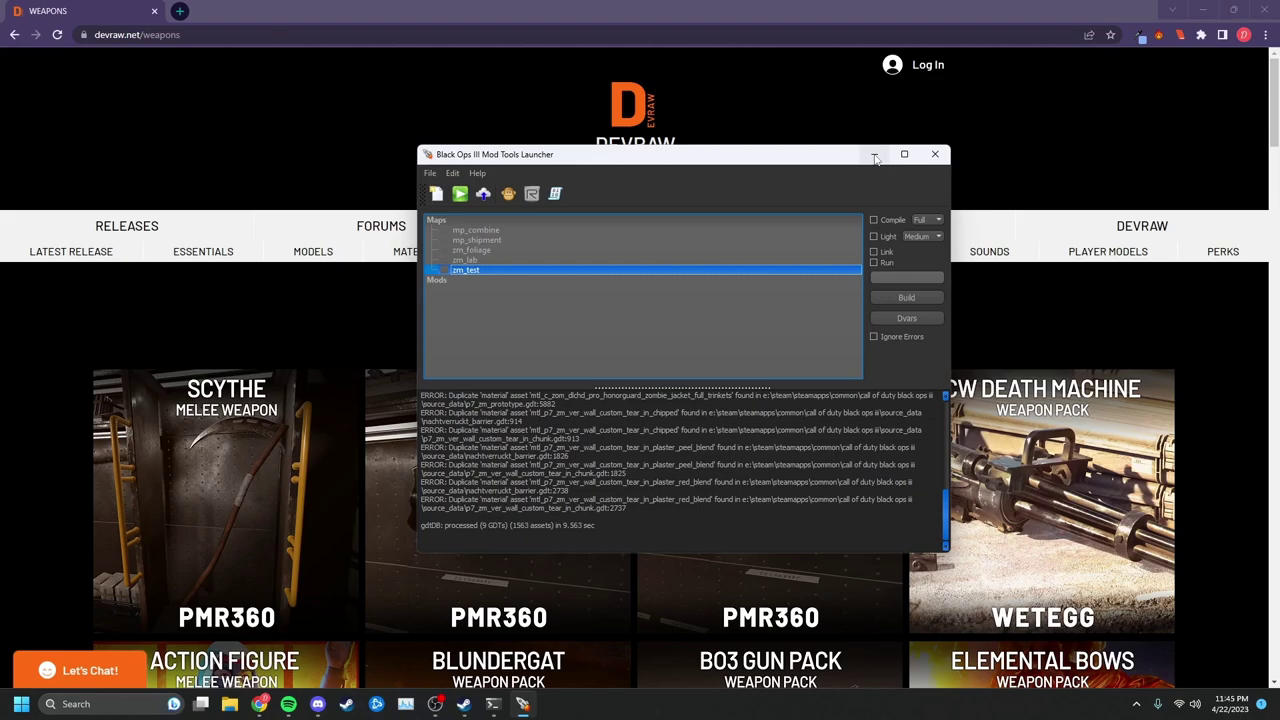
Minimise the Mod Tools Launcher and go through the DEVRAW home page to the Weapons category of its releases.
click(874, 155)
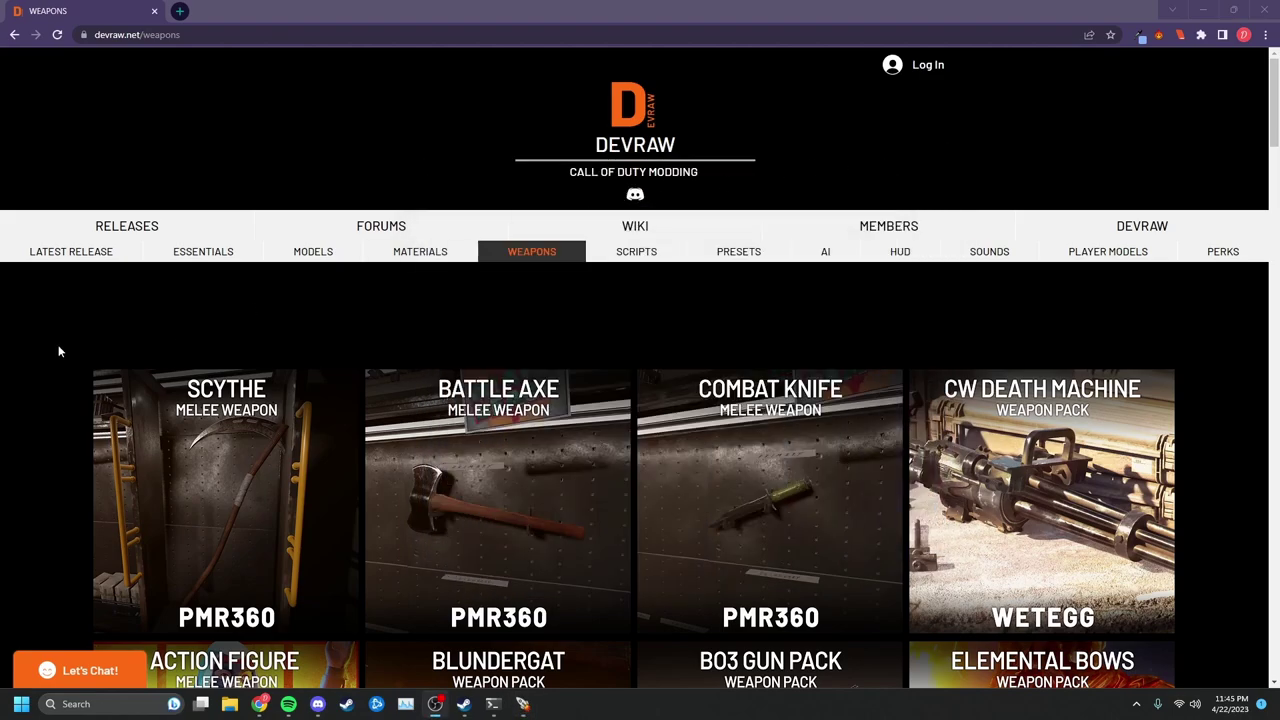
scroll(63, 351, down, 1)
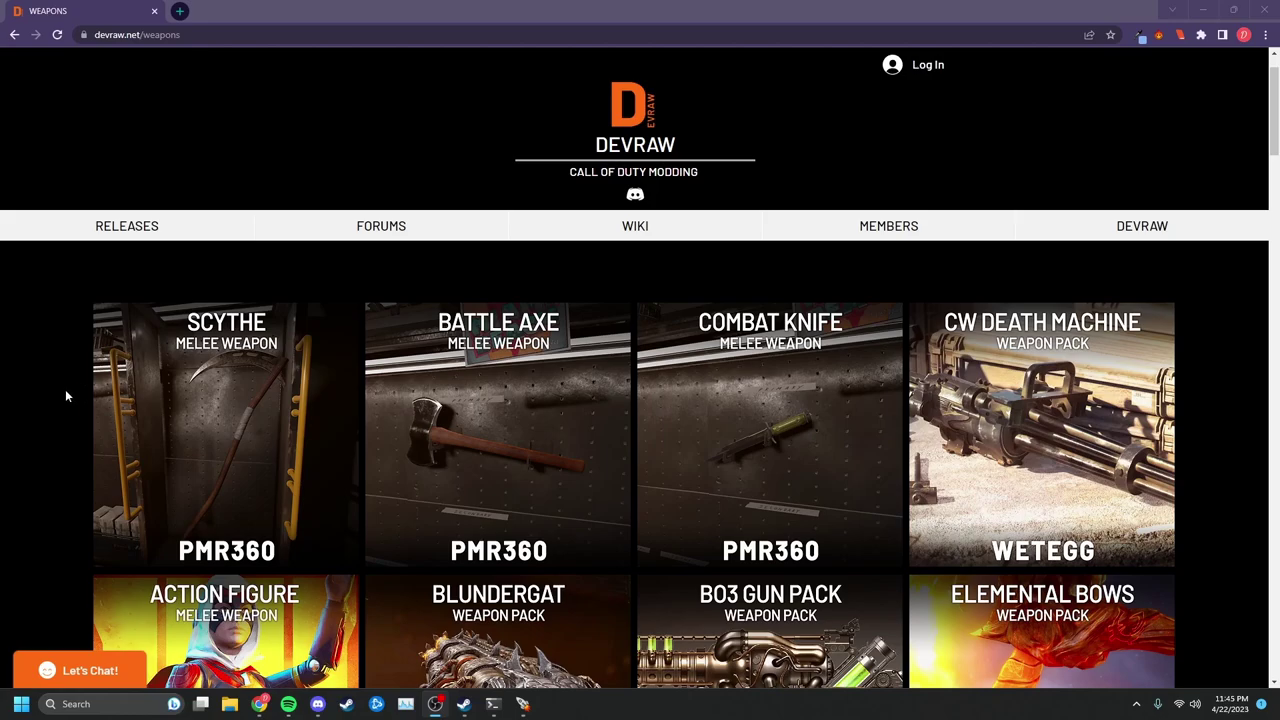
scroll(65, 396, down, 5)
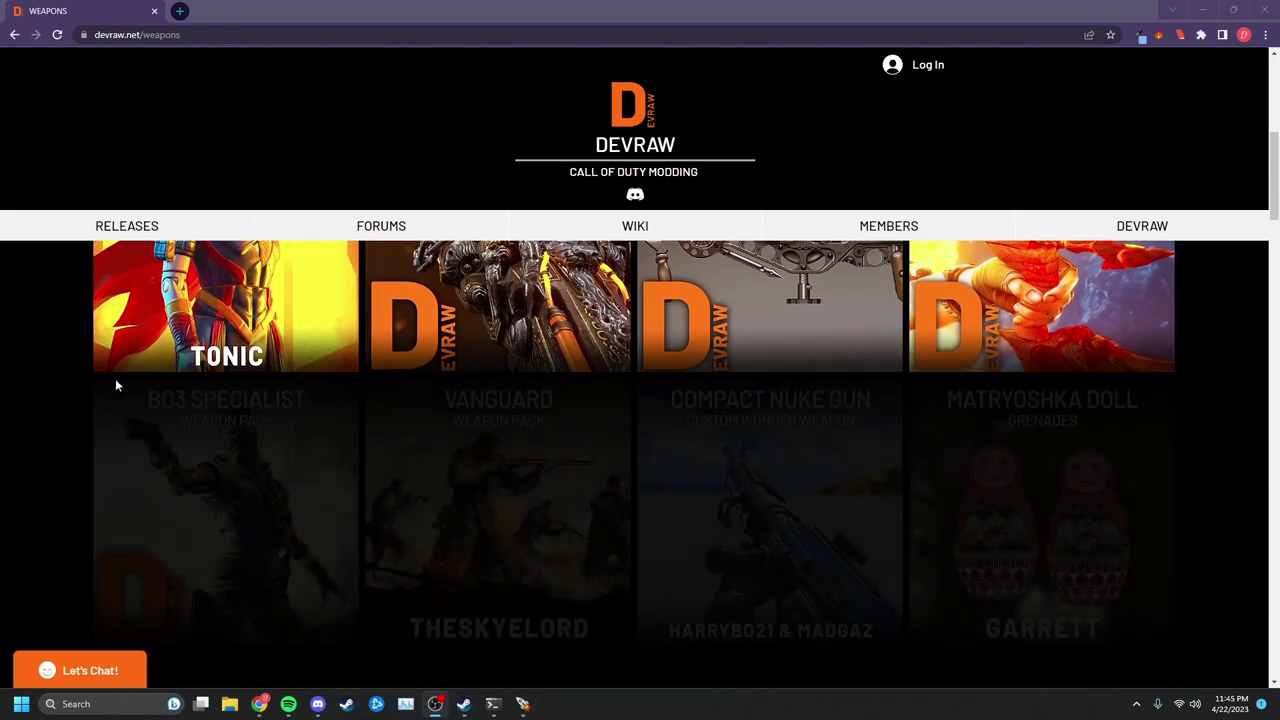
scroll(49, 380, up, 6)
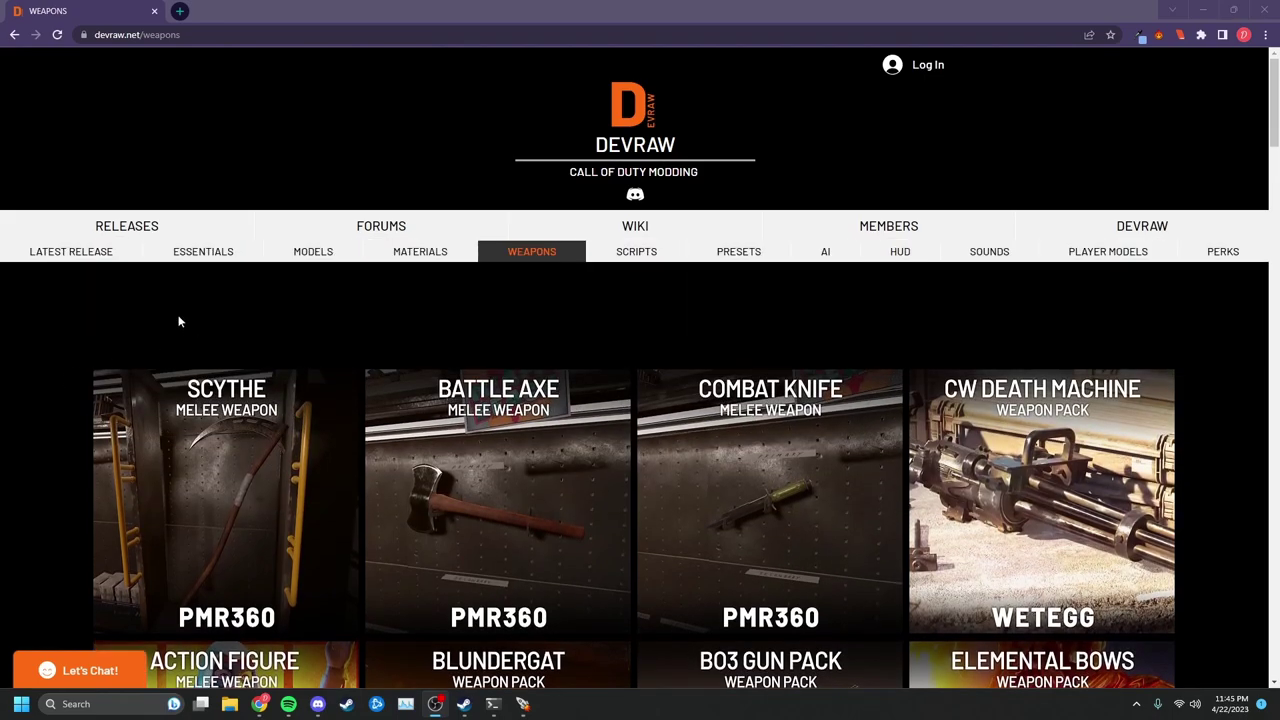
click(623, 120)
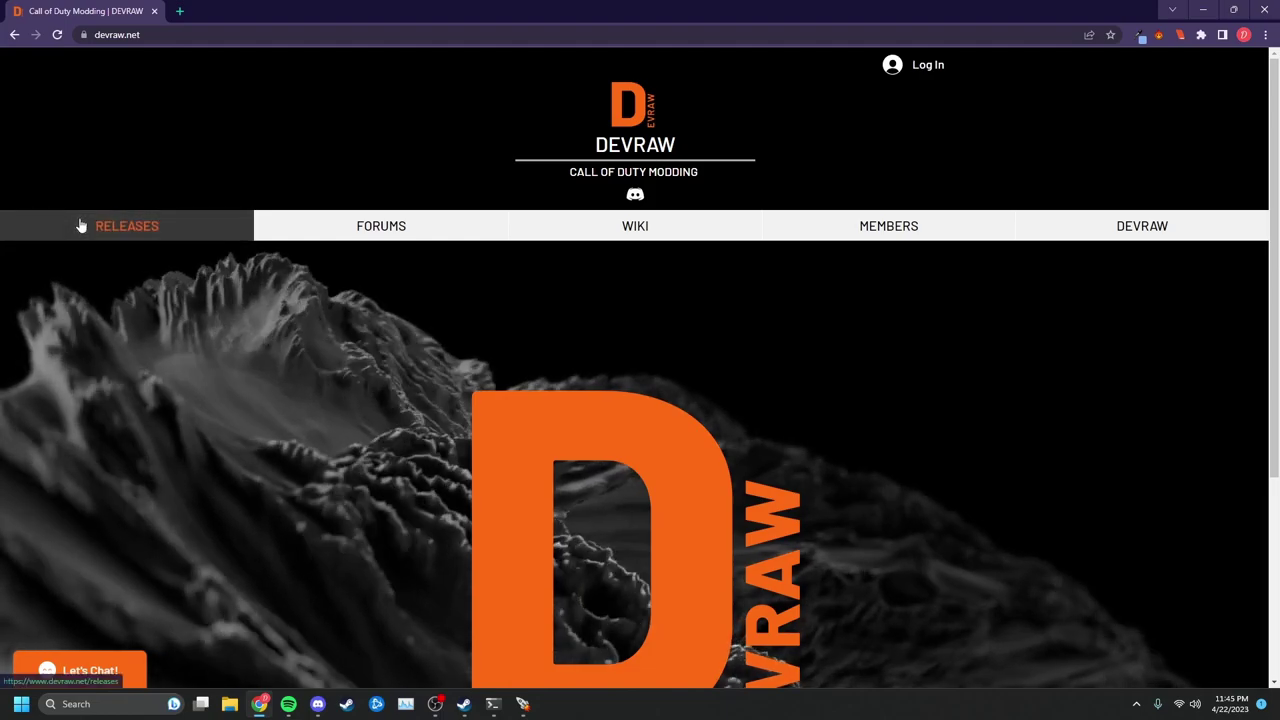
click(80, 226)
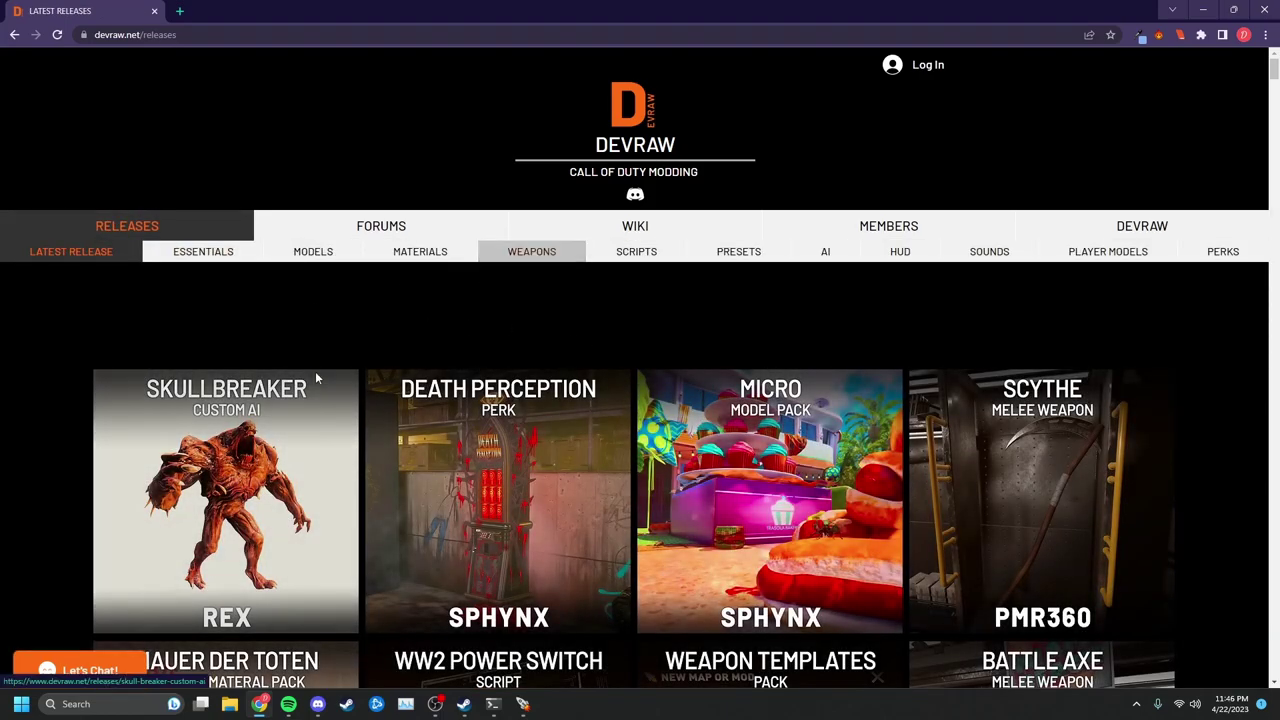
Find the Black Ops 2 Weapon Pack among the weapon releases and open its page.
scroll(52, 378, down, 6)
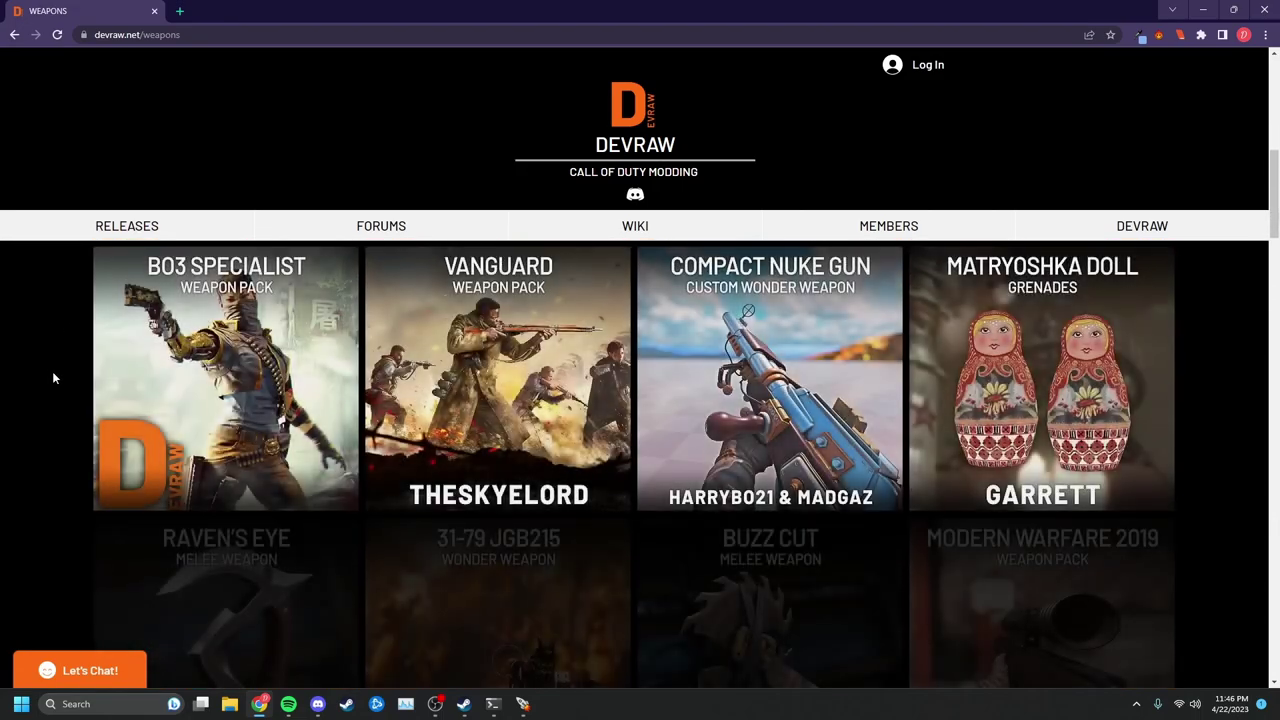
scroll(54, 377, down, 3)
scroll(54, 377, down, 8)
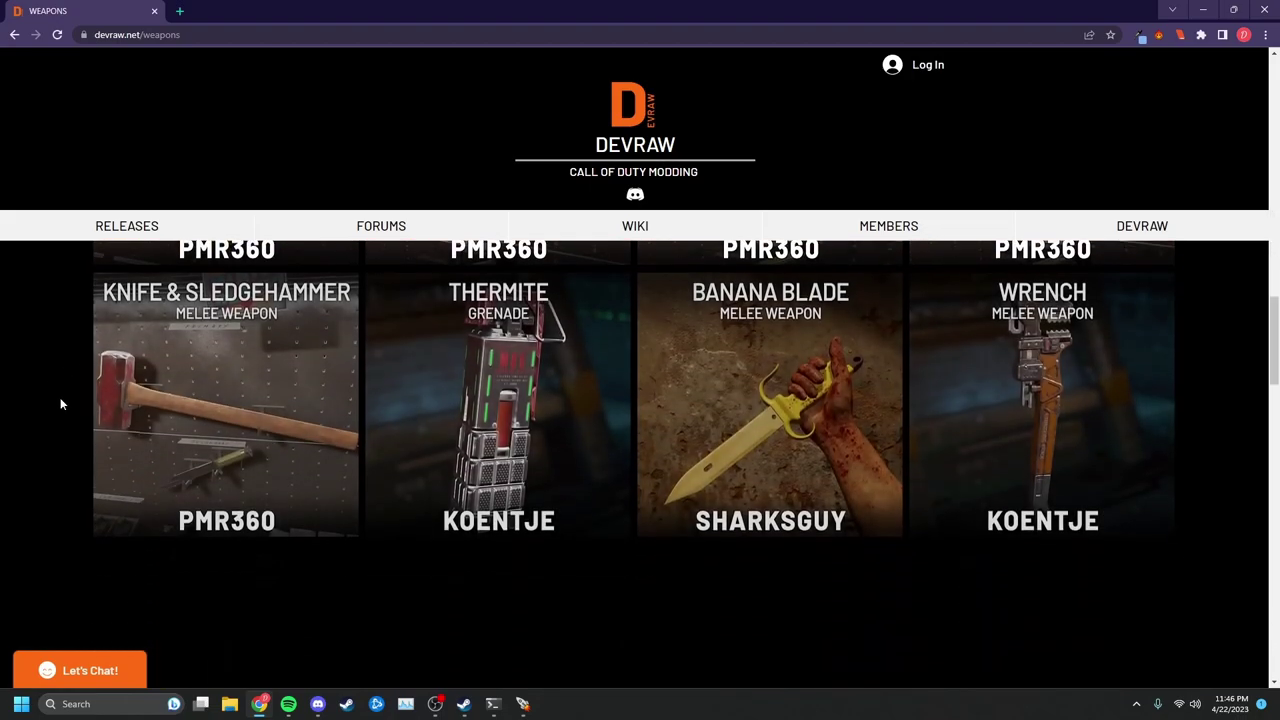
scroll(58, 397, down, 8)
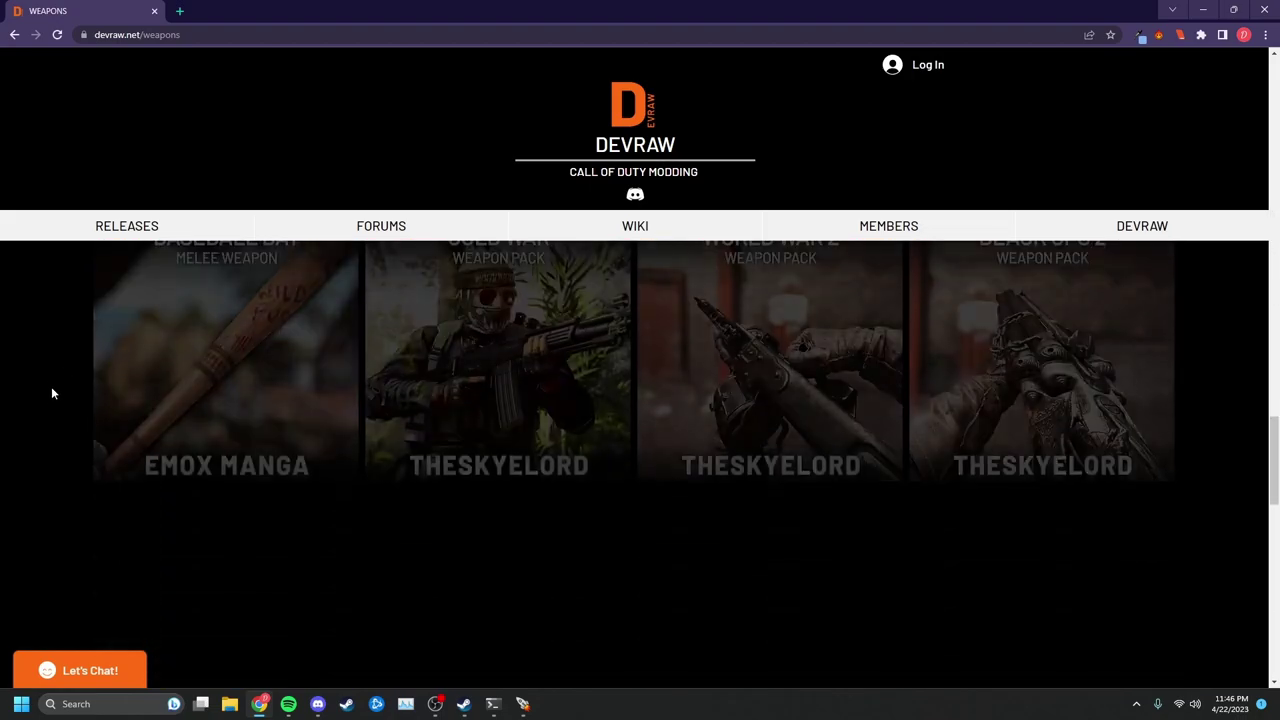
scroll(53, 385, up, 2)
scroll(54, 385, down, 3)
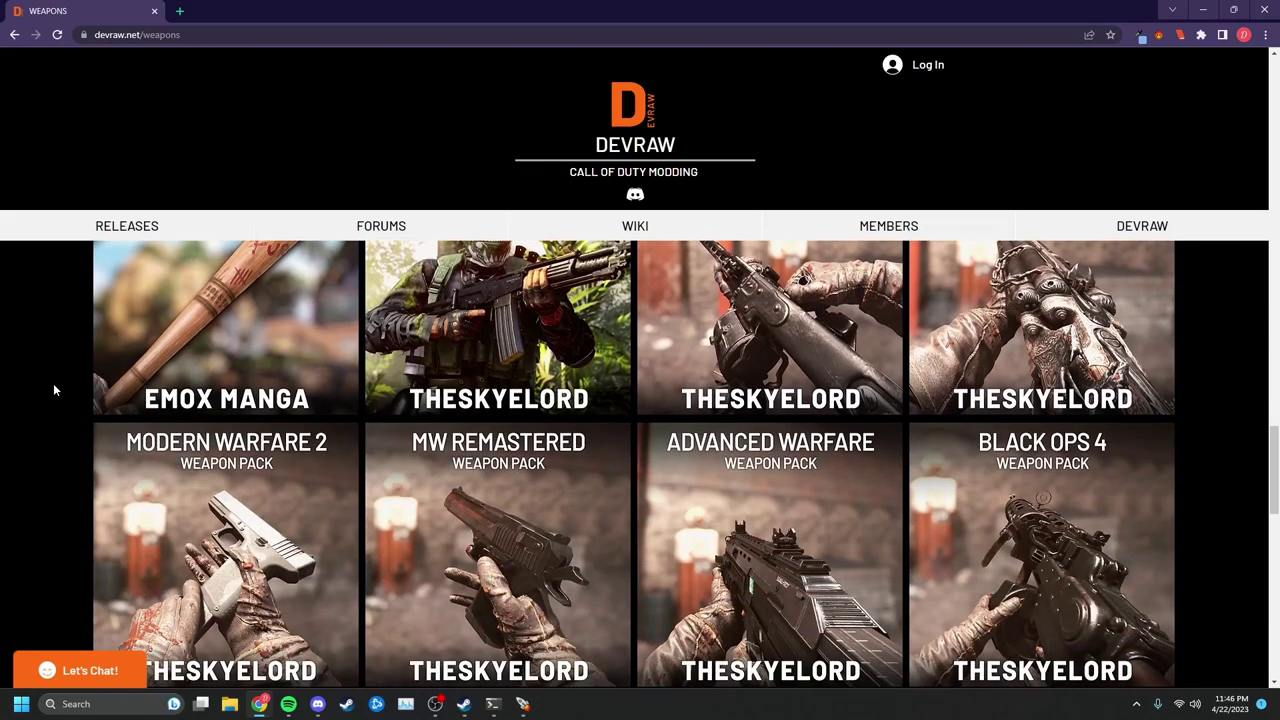
scroll(54, 390, up, 2)
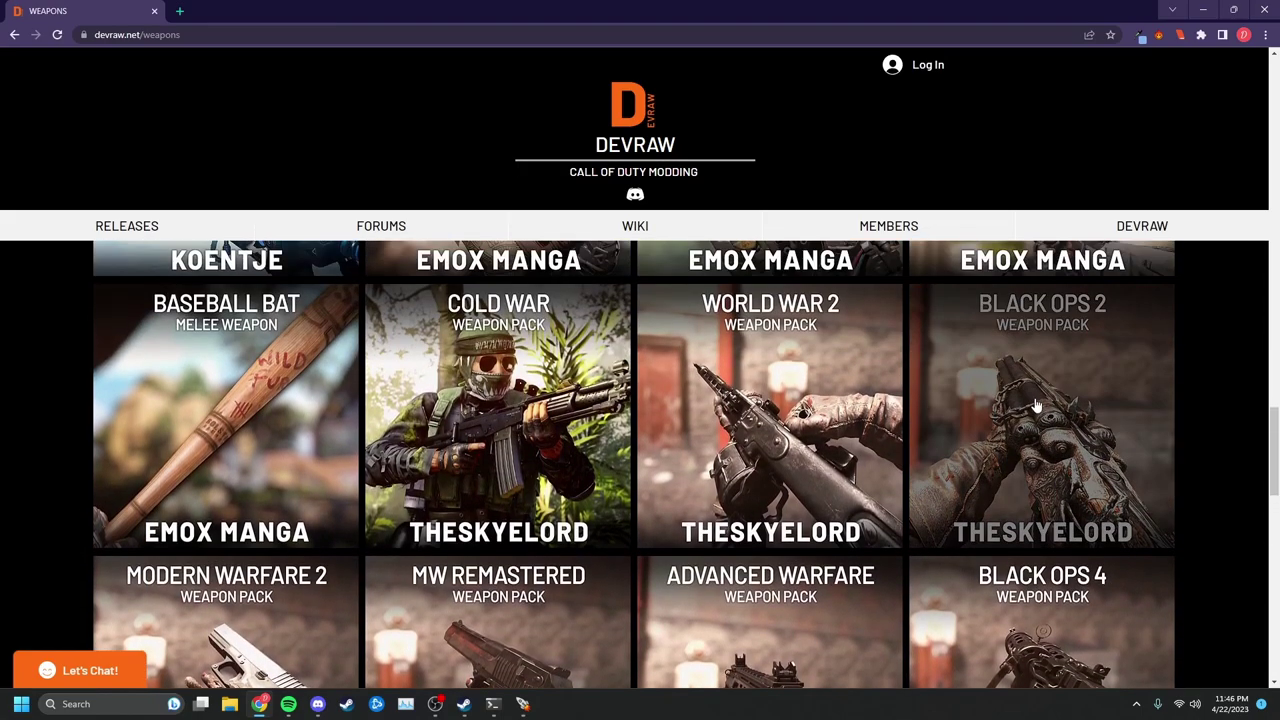
click(1037, 405)
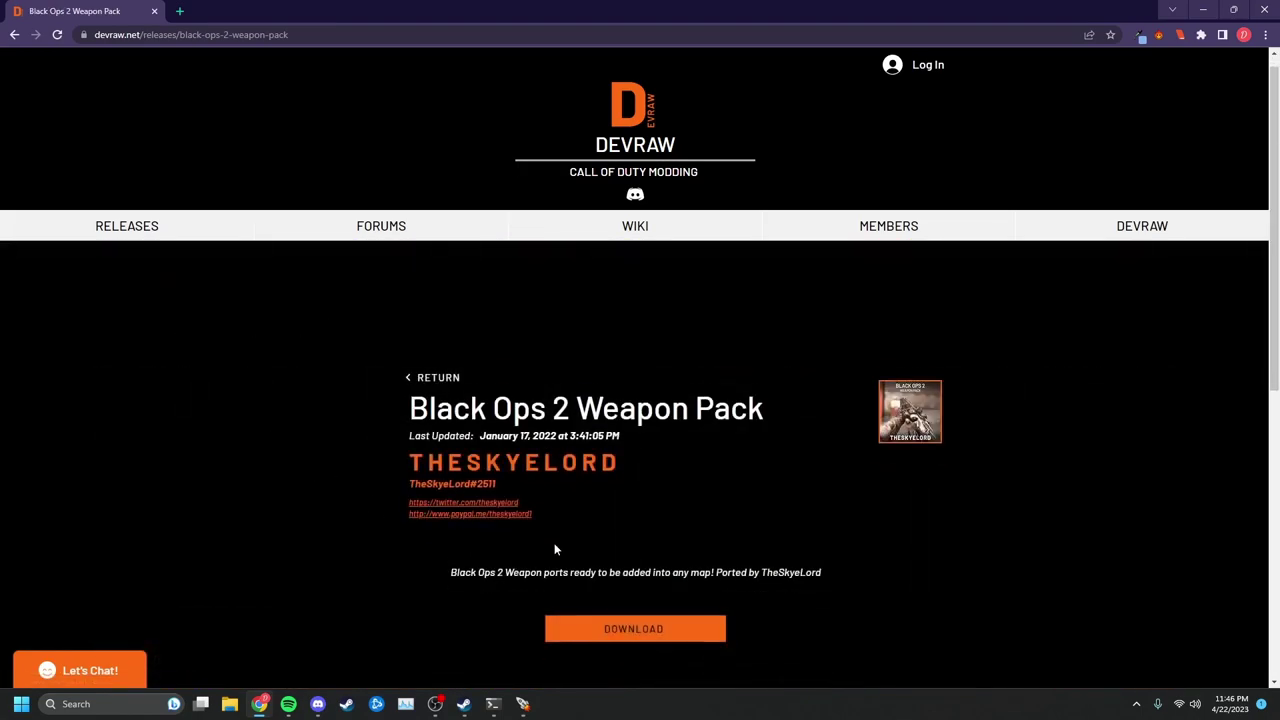
Download Skye's BO2 Pack.zip from MEGA through the weapon pack's release page.
scroll(549, 548, down, 1)
click(645, 522)
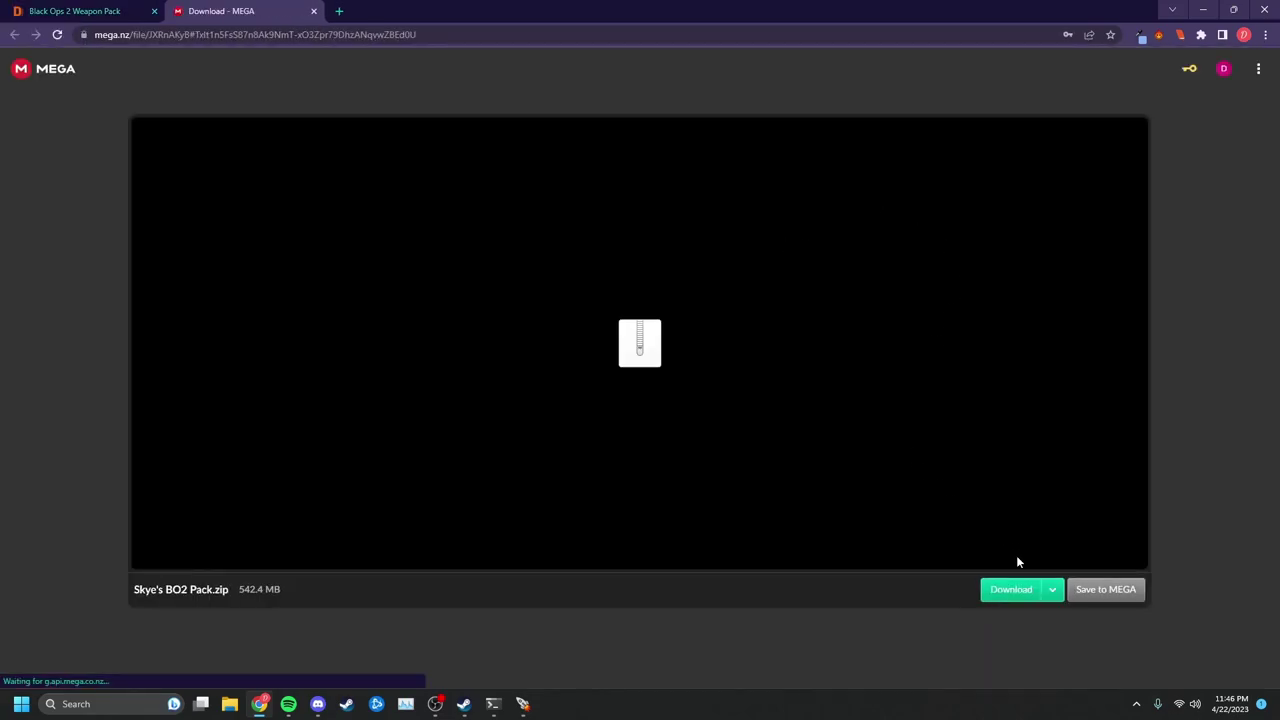
click(1000, 588)
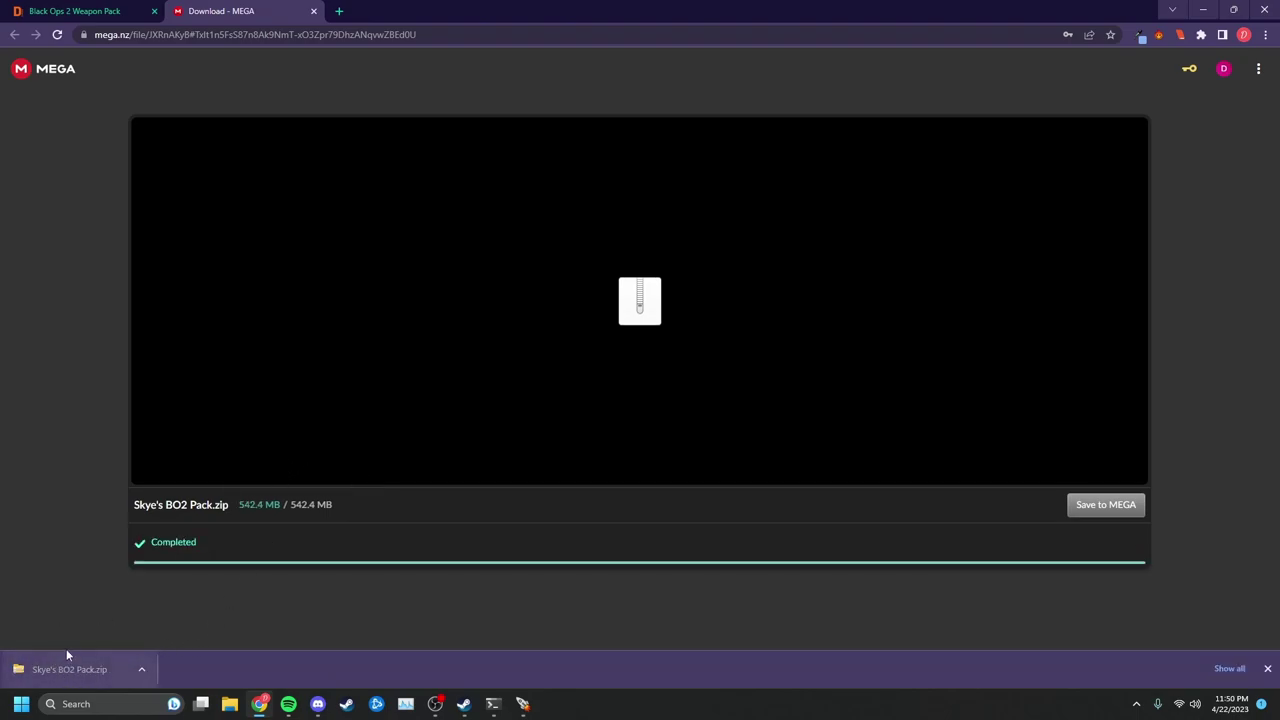
Shrink the browser window, put the downloaded Skye's BO2 Pack.zip on the desktop, and minimise the browser.
double_click(400, 12)
drag(532, 35, 657, 30)
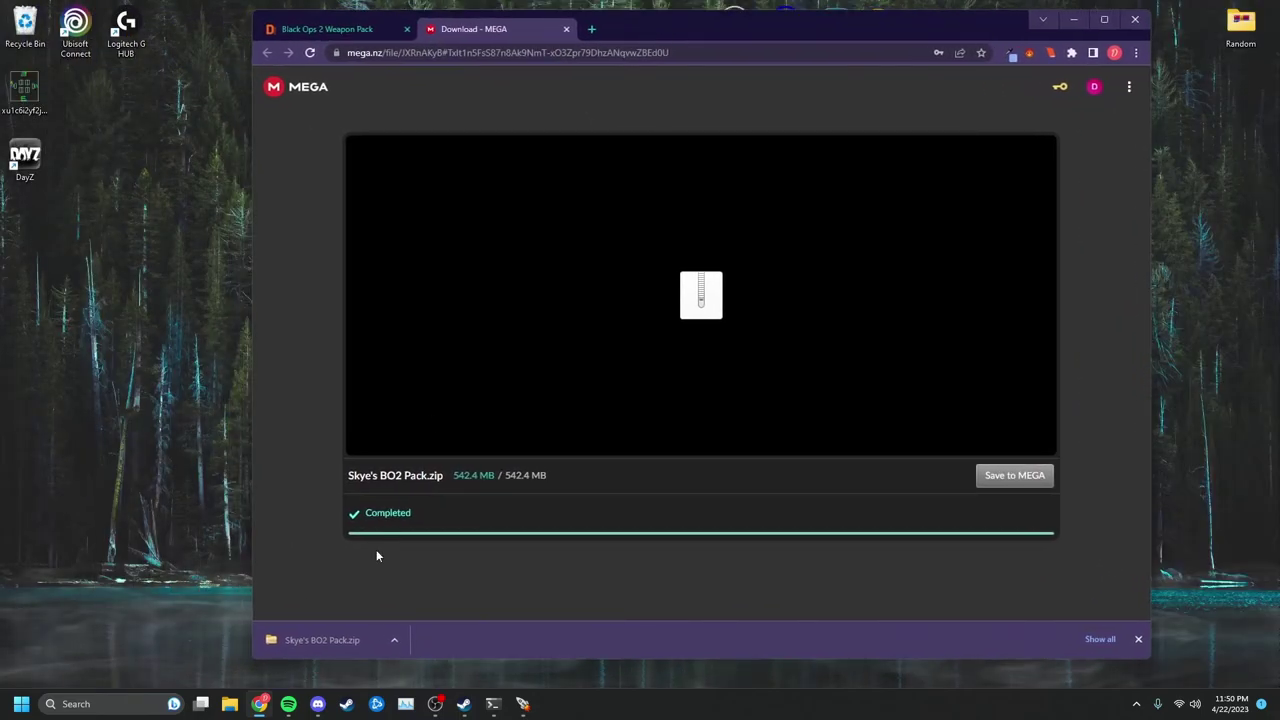
click(229, 704)
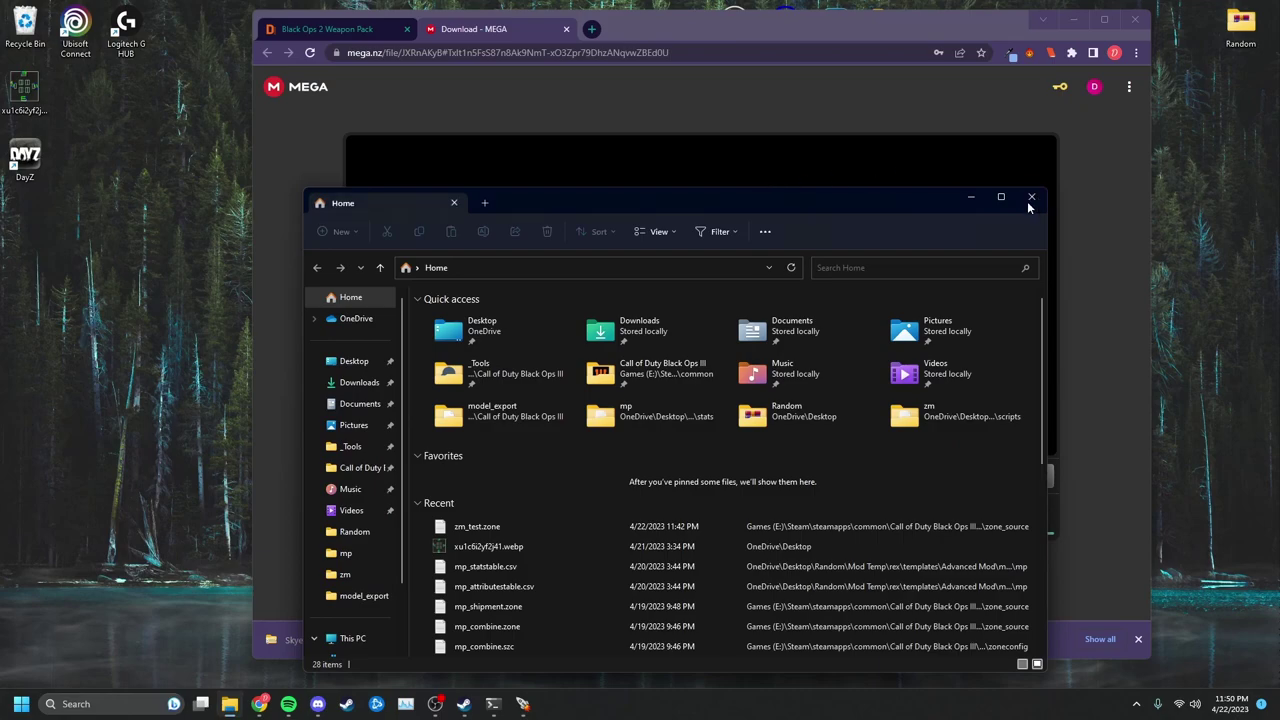
click(1036, 199)
drag(308, 633, 161, 603)
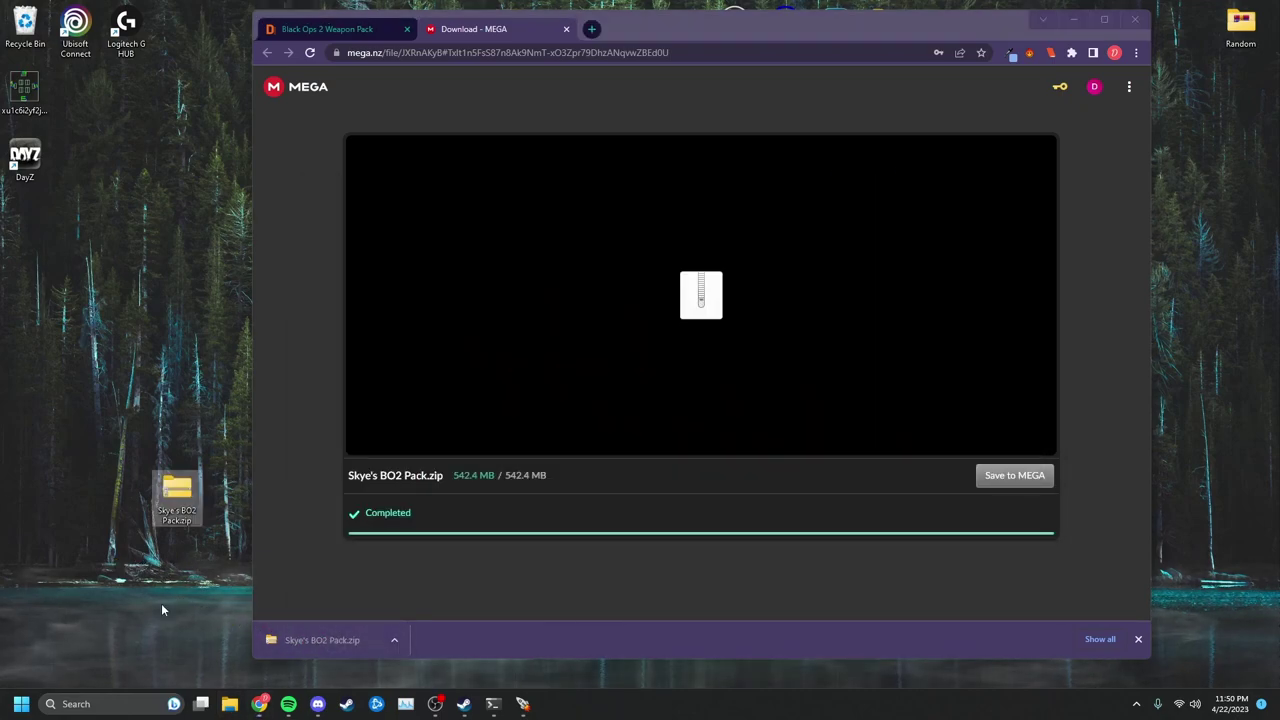
click(1075, 20)
Extract the Skye's BO2 Pack folder from the zip archive onto a free area of the desktop.
double_click(178, 495)
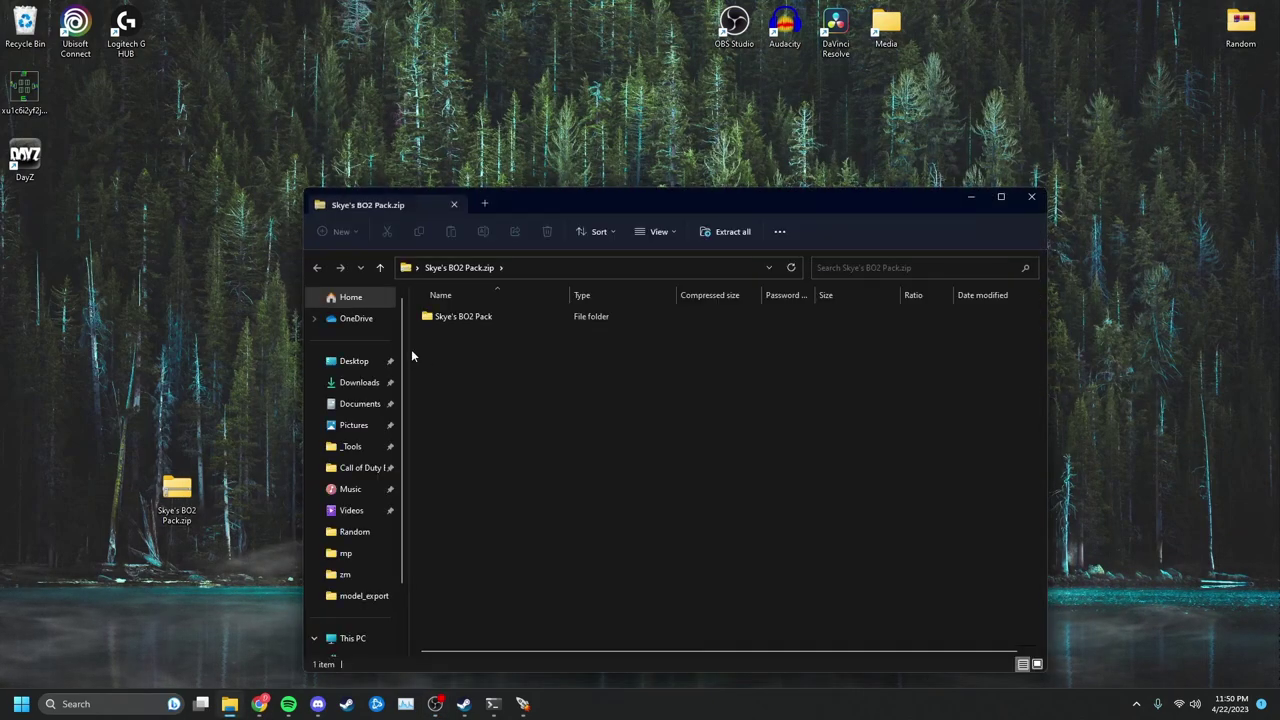
click(440, 316)
drag(440, 316, 246, 421)
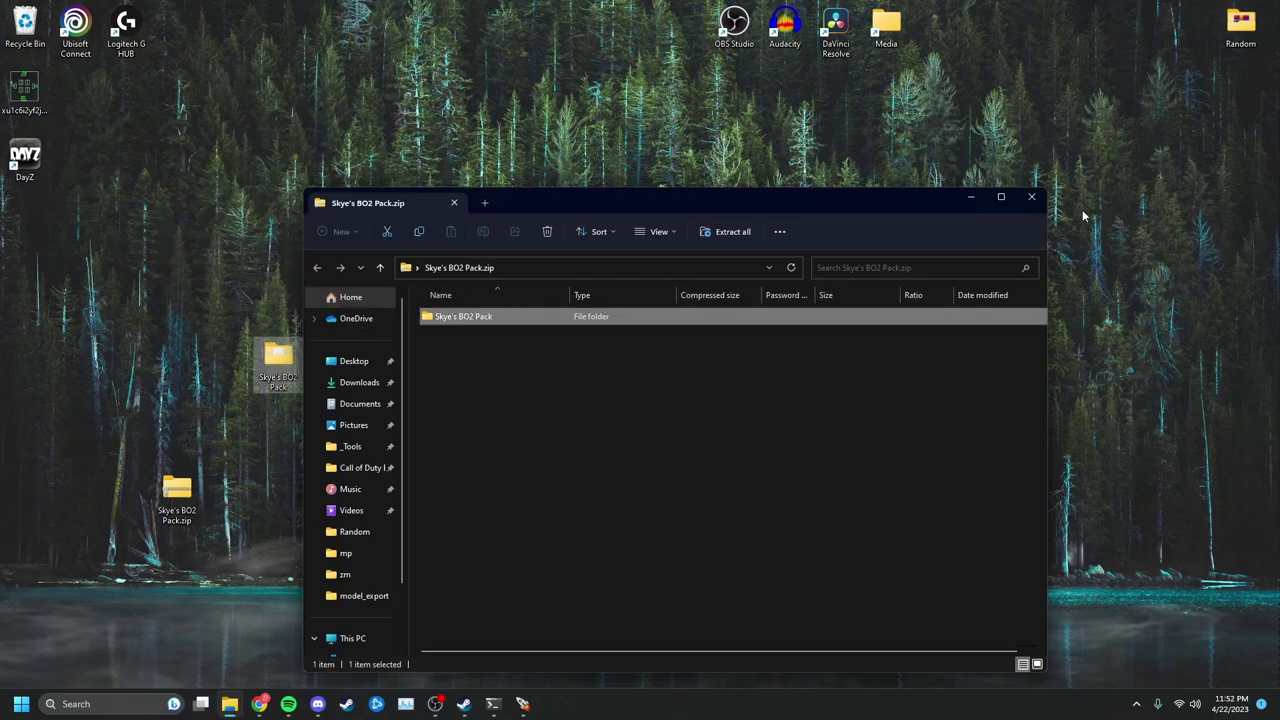
click(1031, 197)
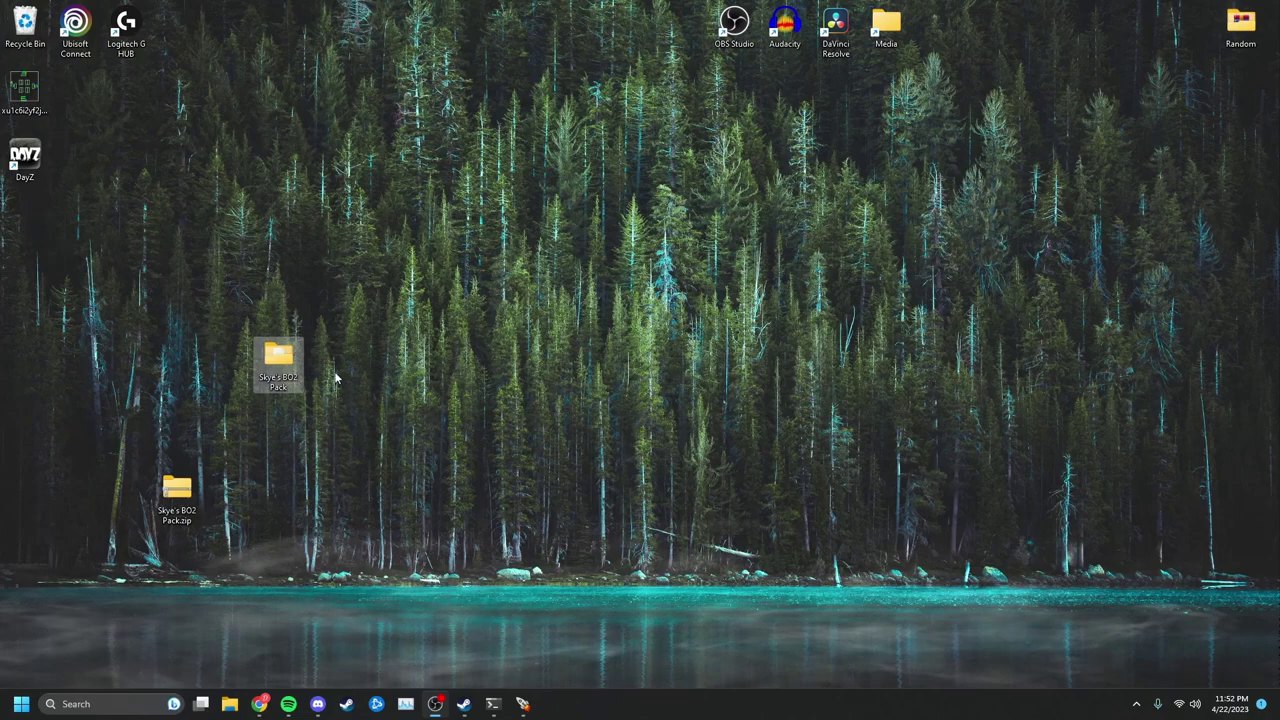
drag(278, 358, 430, 290)
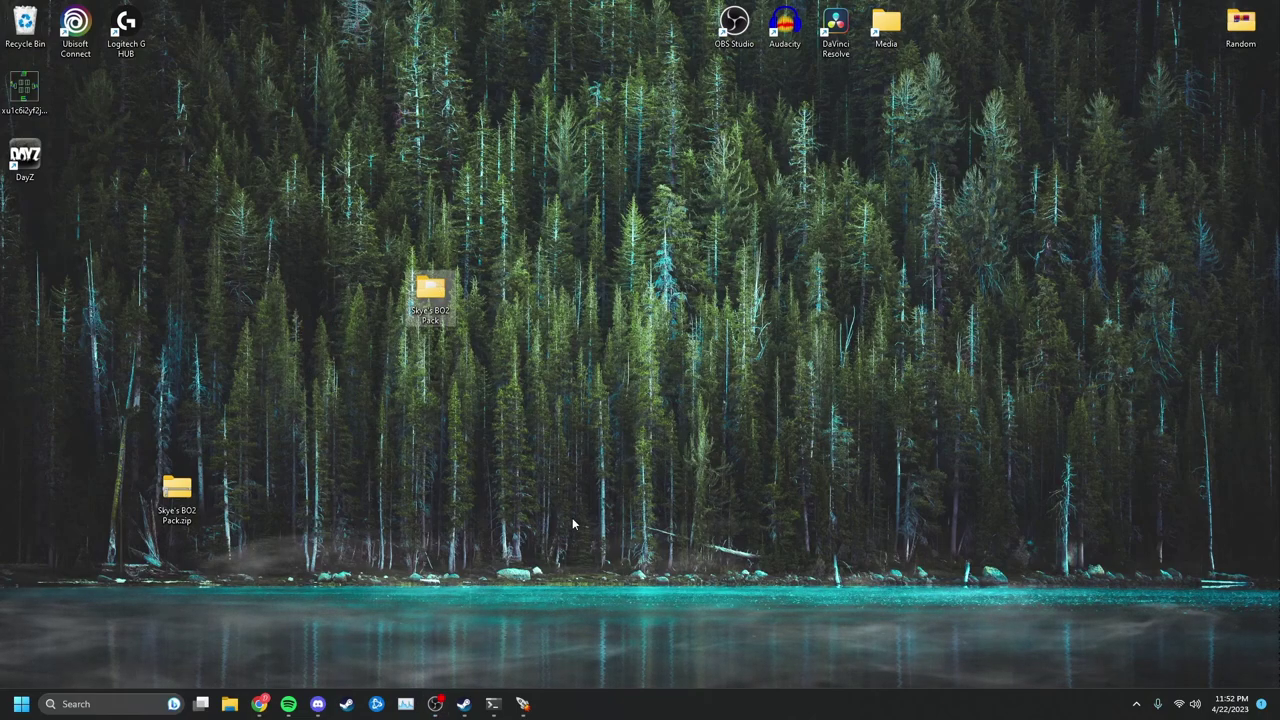
Open the zm_test map folder from the Mod Tools Launcher and go up to the Call of Duty Black Ops III root folder.
mouse_move(522, 704)
click(566, 625)
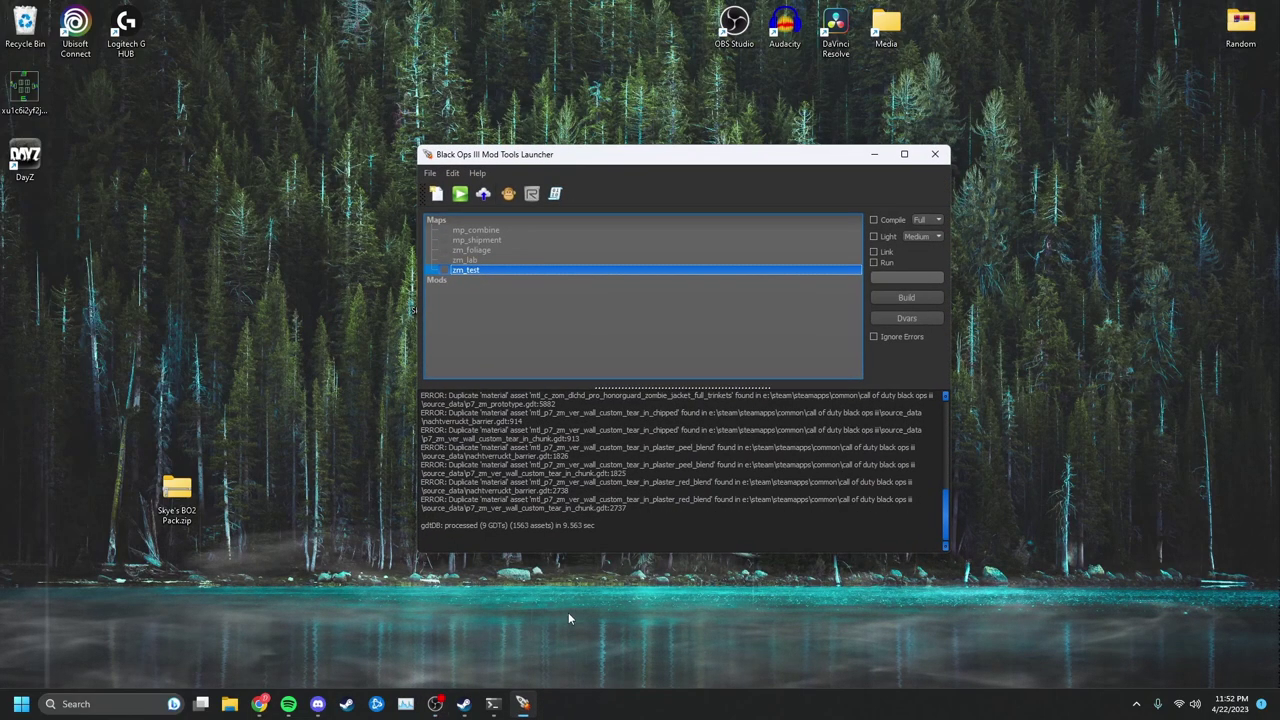
drag(556, 157, 696, 146)
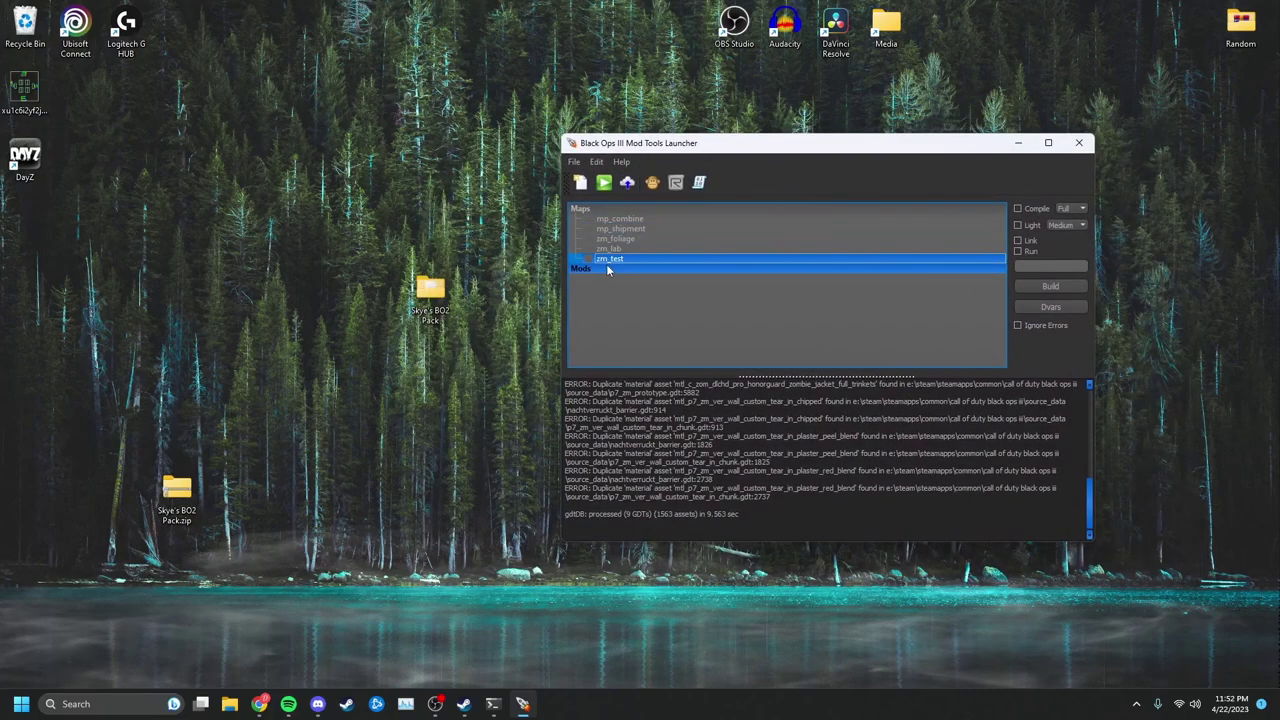
right_click(638, 258)
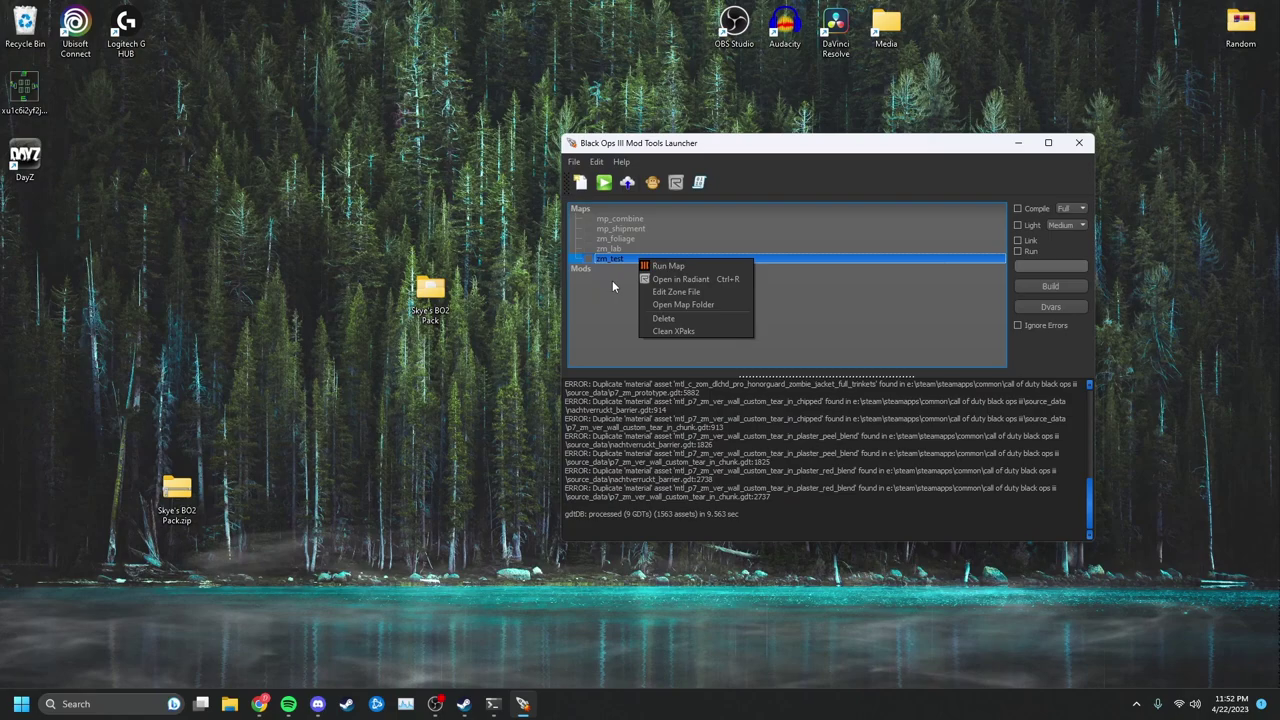
click(699, 304)
drag(616, 205, 838, 134)
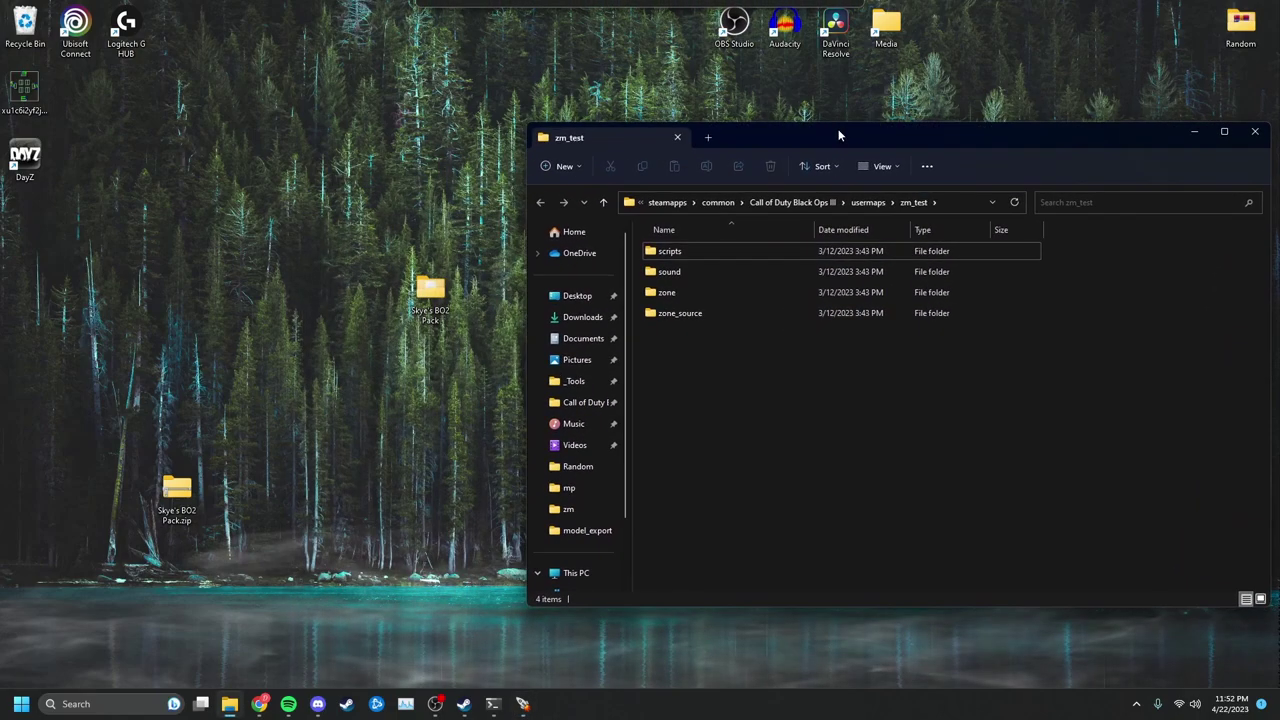
click(801, 204)
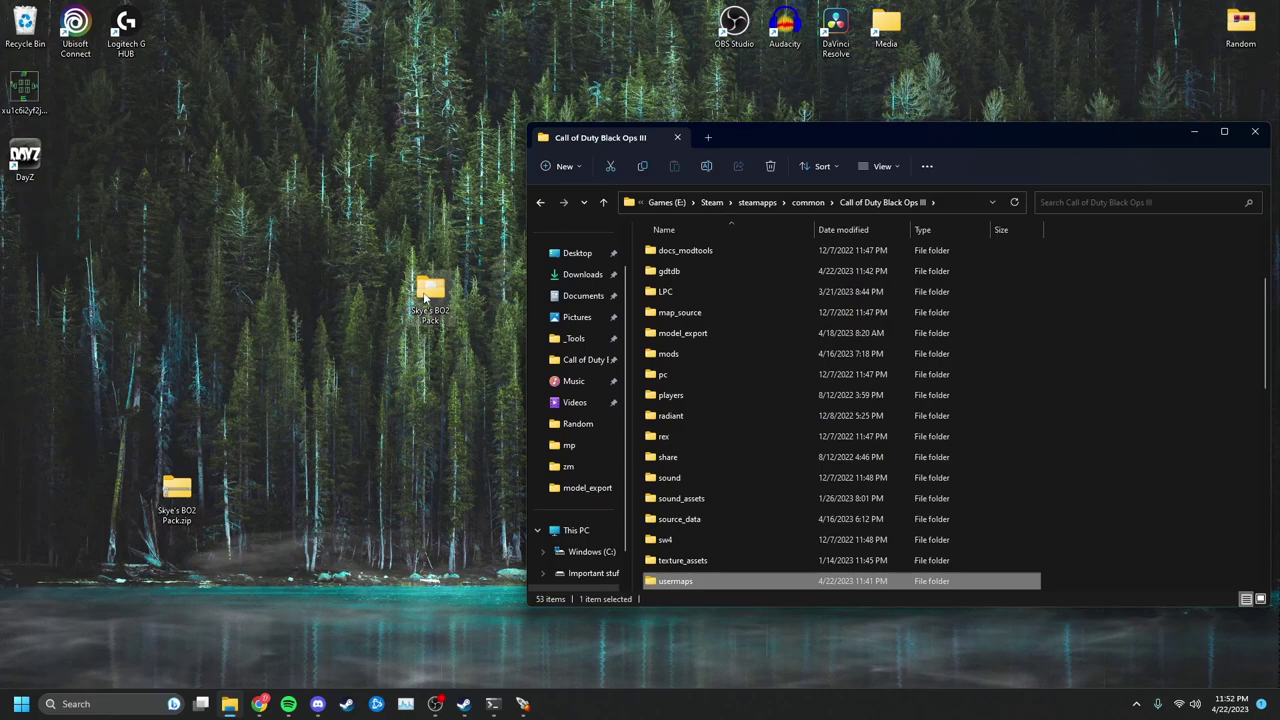
Open the extracted Skye's BO2 Pack folder and arrange it side by side with the Call of Duty Black Ops III folder.
double_click(425, 292)
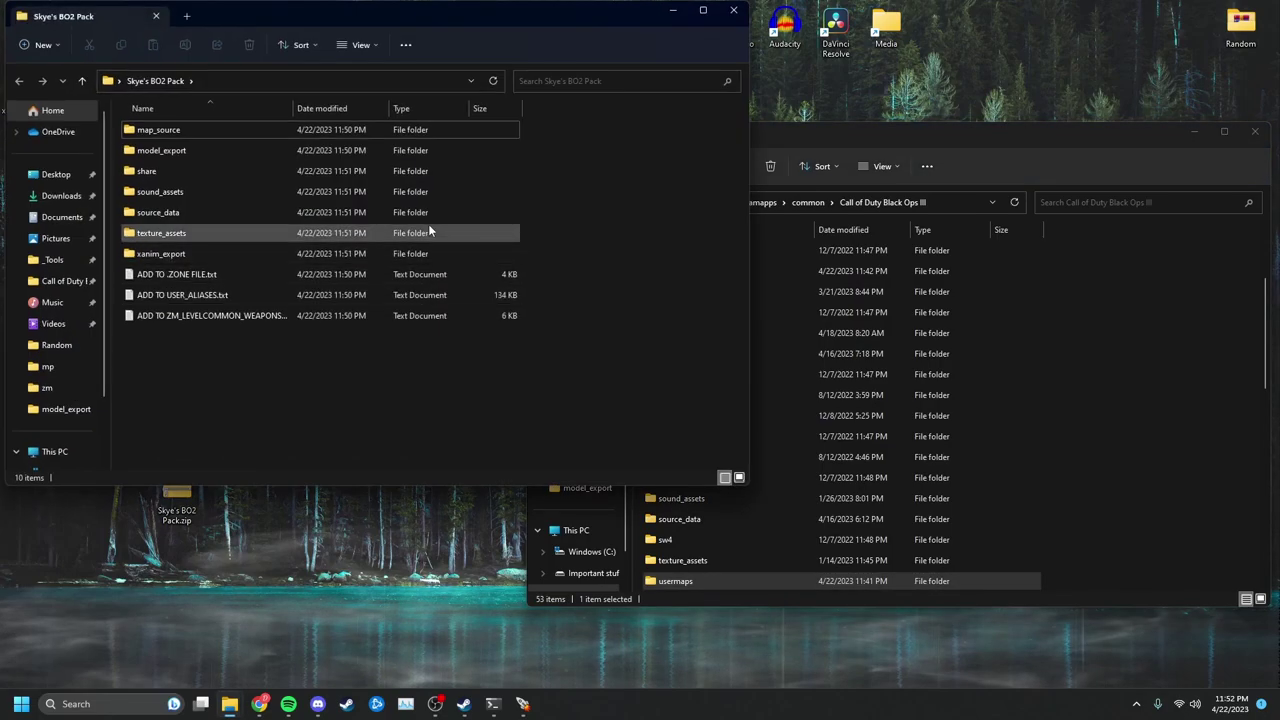
key(super+Left)
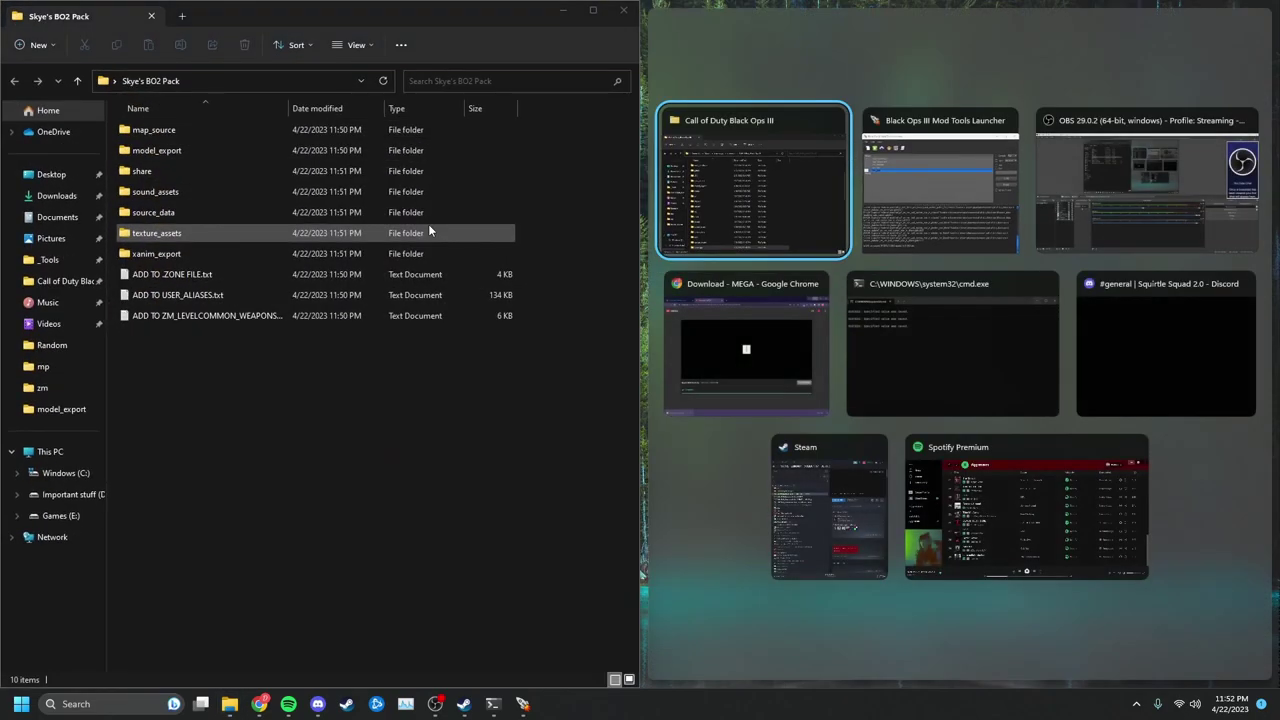
click(730, 146)
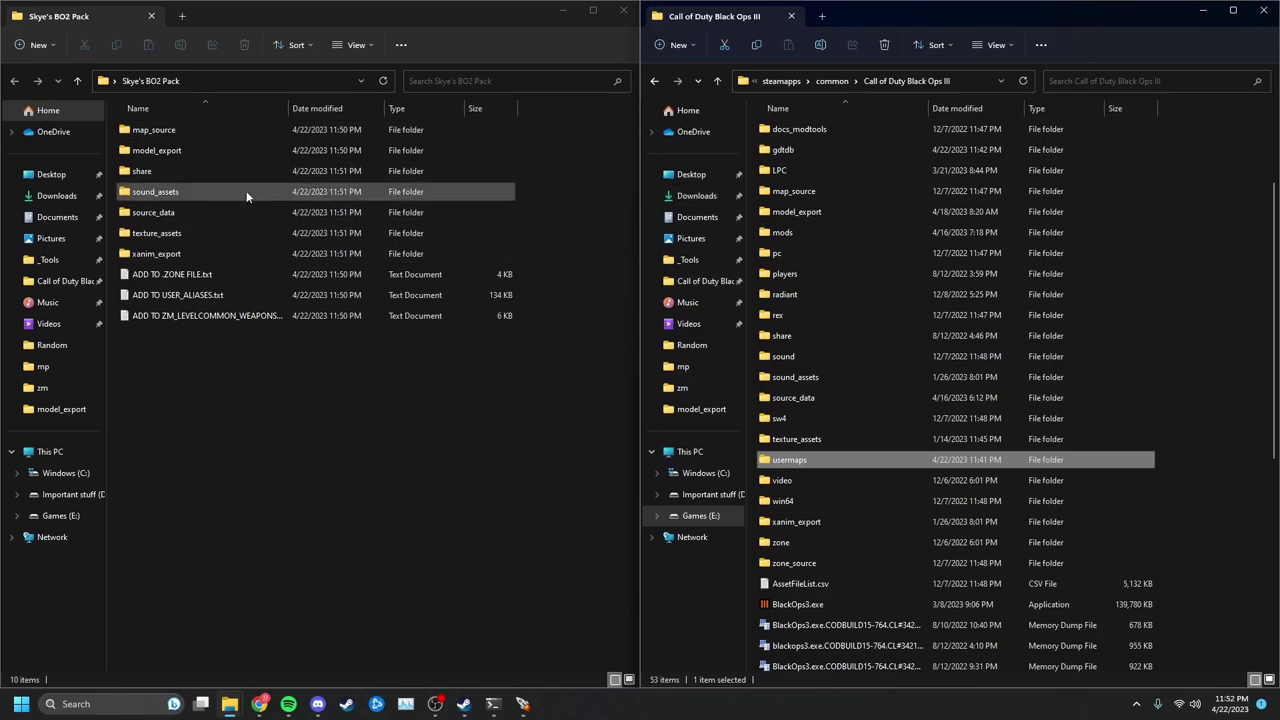
Copy the pack's seven folders, map_source through xanim_export, into the Call of Duty Black Ops III root, replacing files with the same names.
click(187, 131)
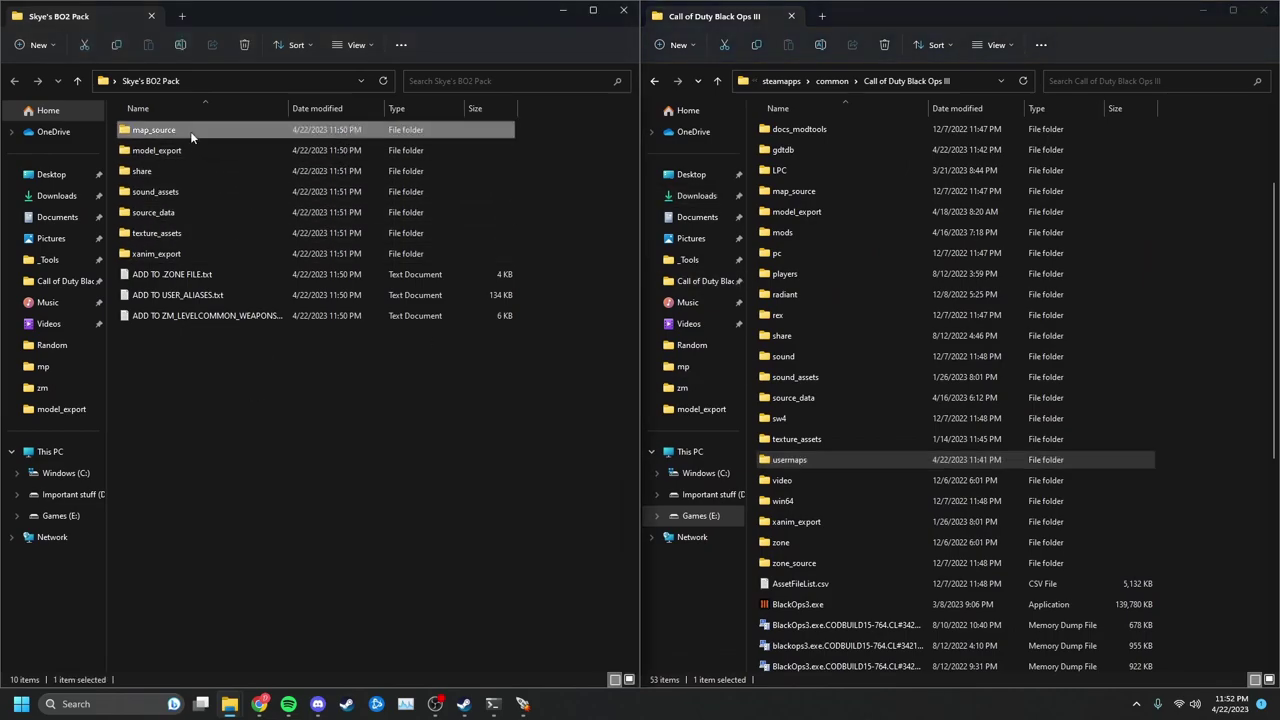
shift+click(220, 253)
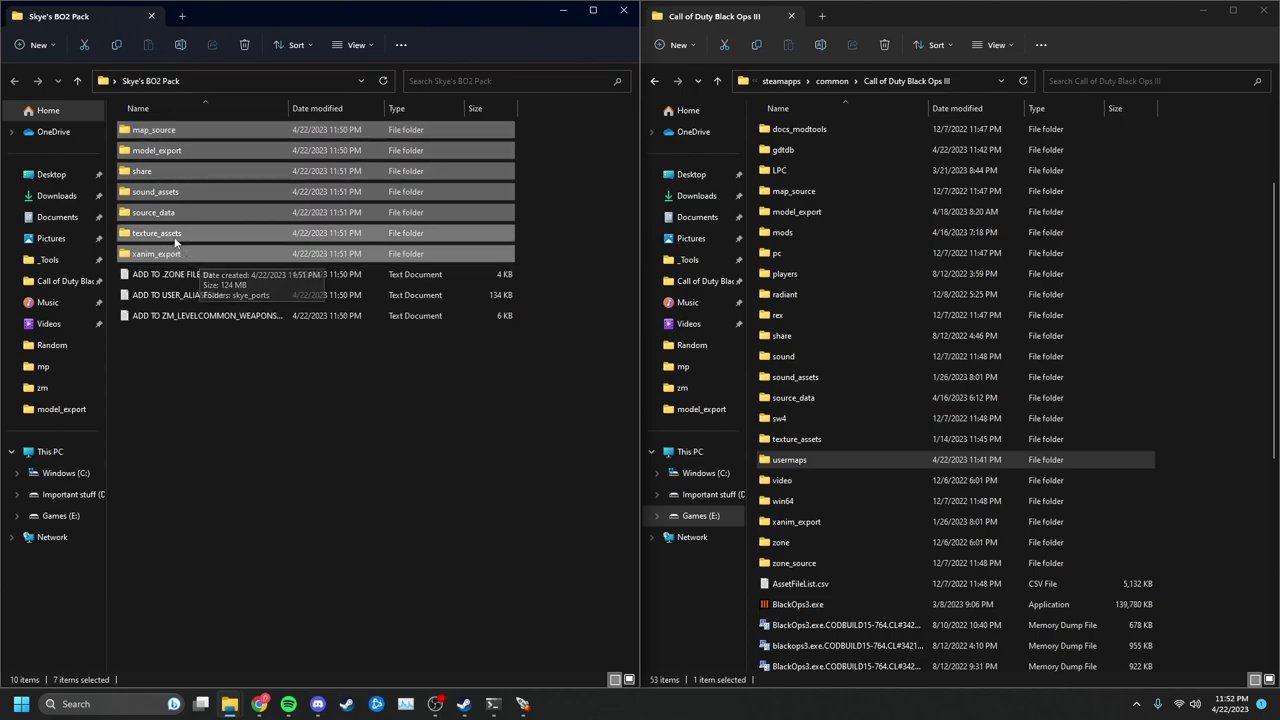
drag(176, 243, 1222, 295)
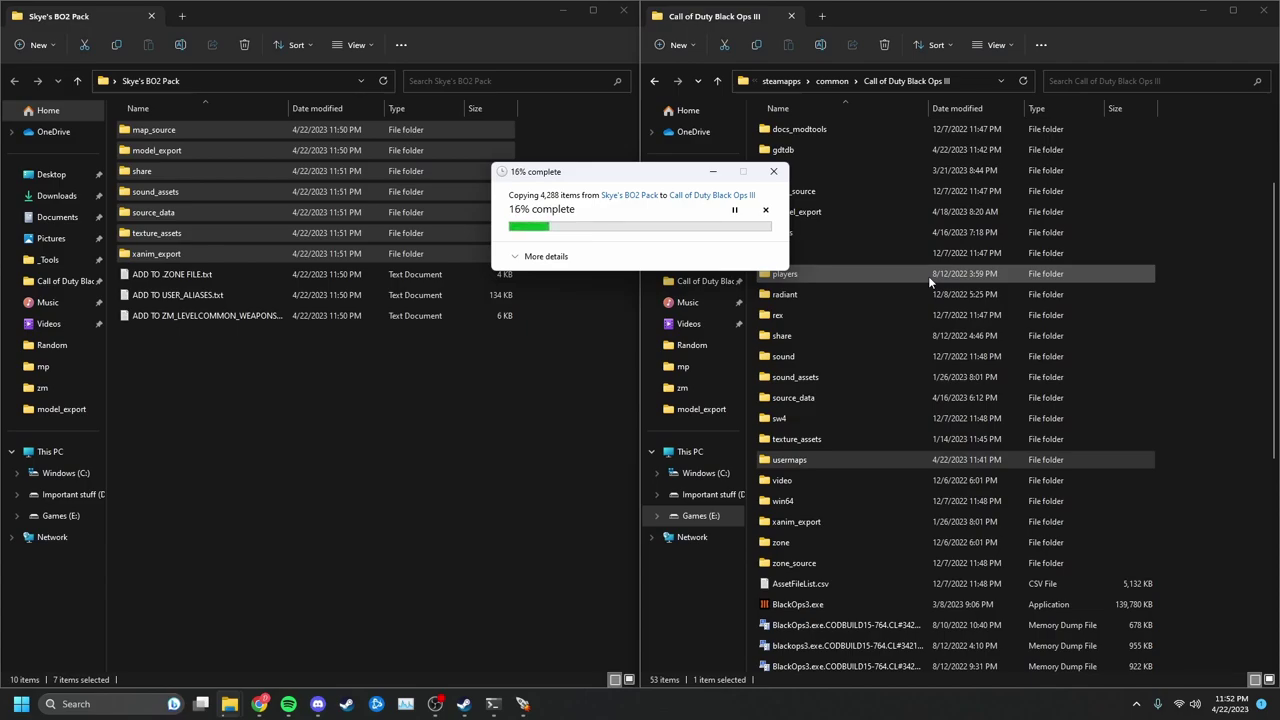
drag(526, 176, 378, 359)
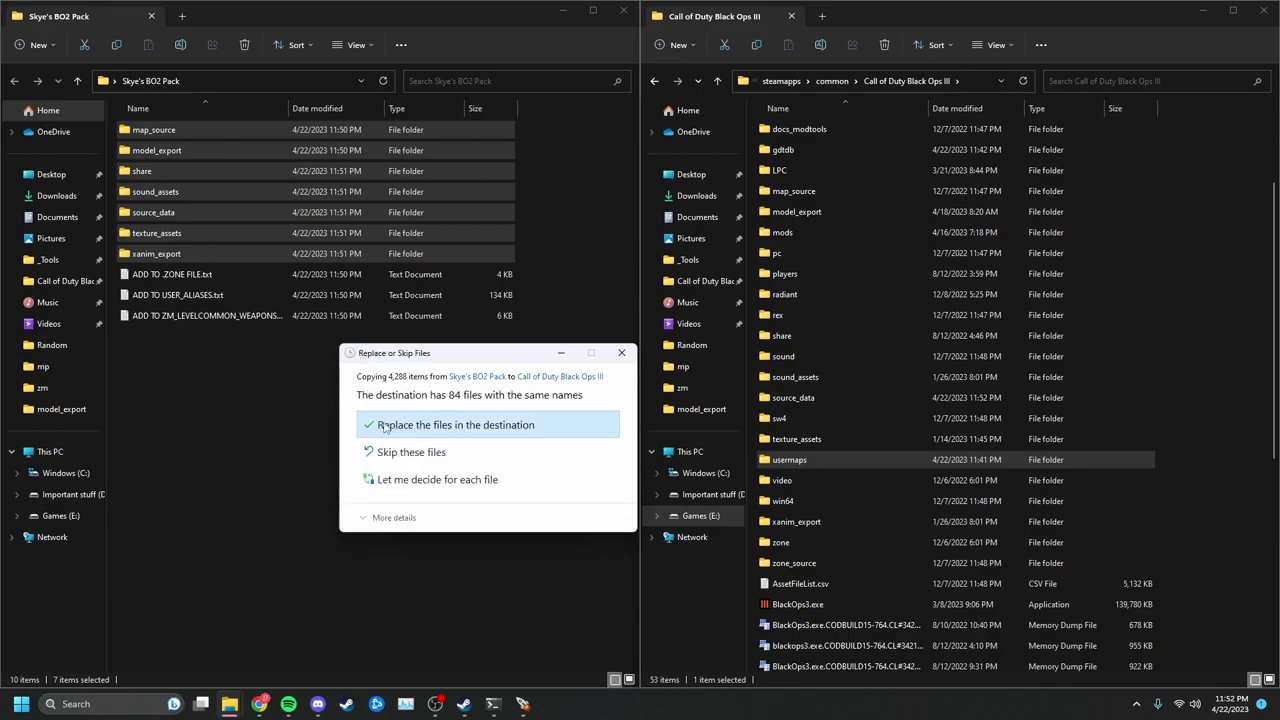
click(458, 430)
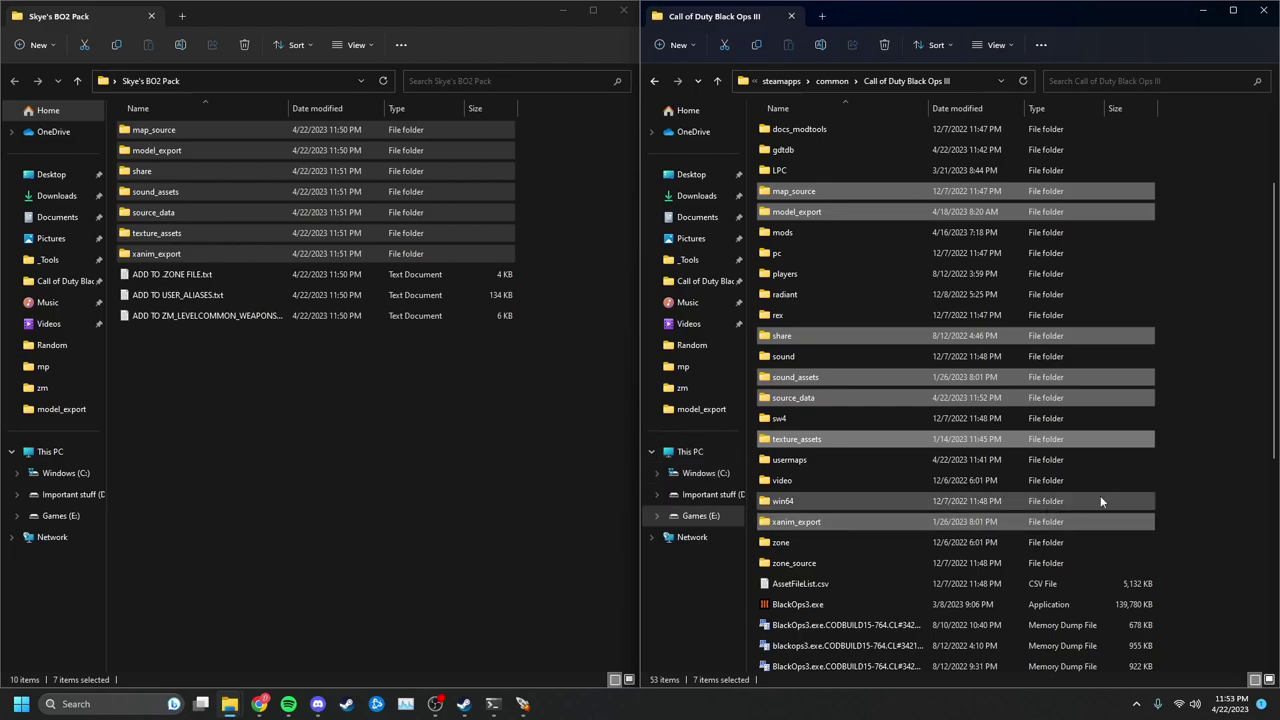
click(1195, 474)
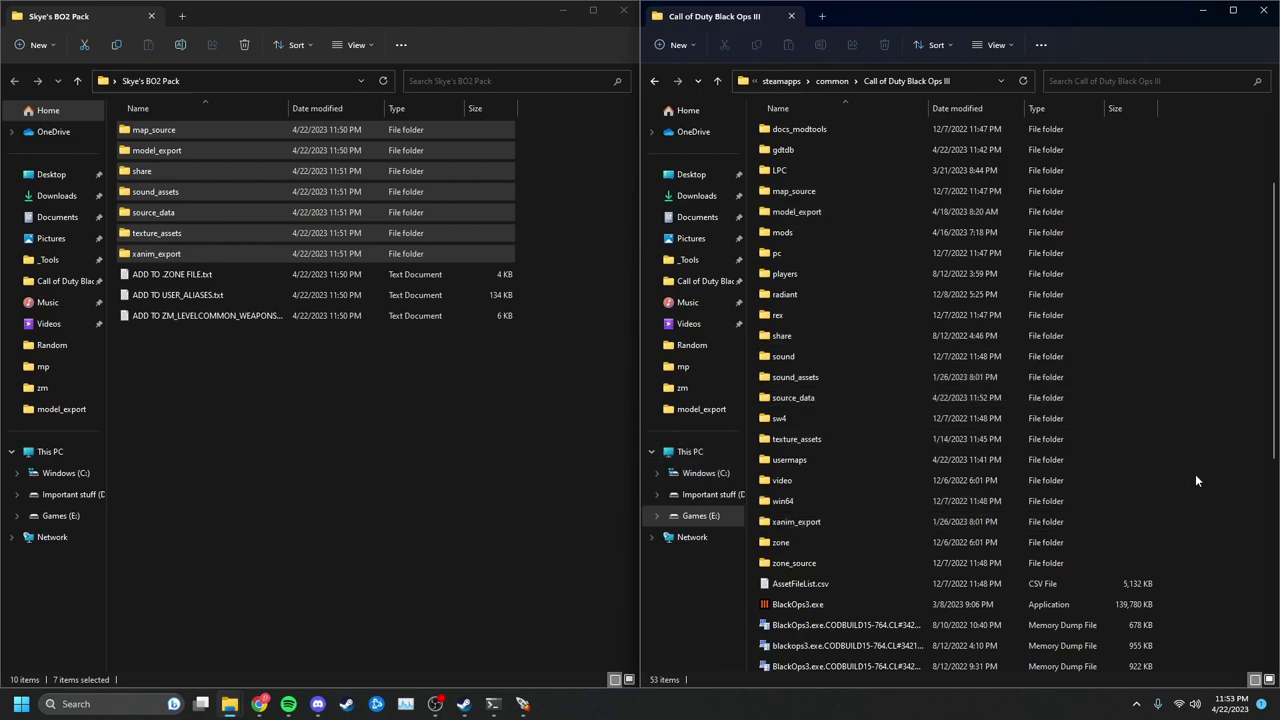
Close the game root folder window, open the zm_test map folder from the Mod Tools Launcher, and arrange it beside the Skye's BO2 Pack folder.
click(1265, 12)
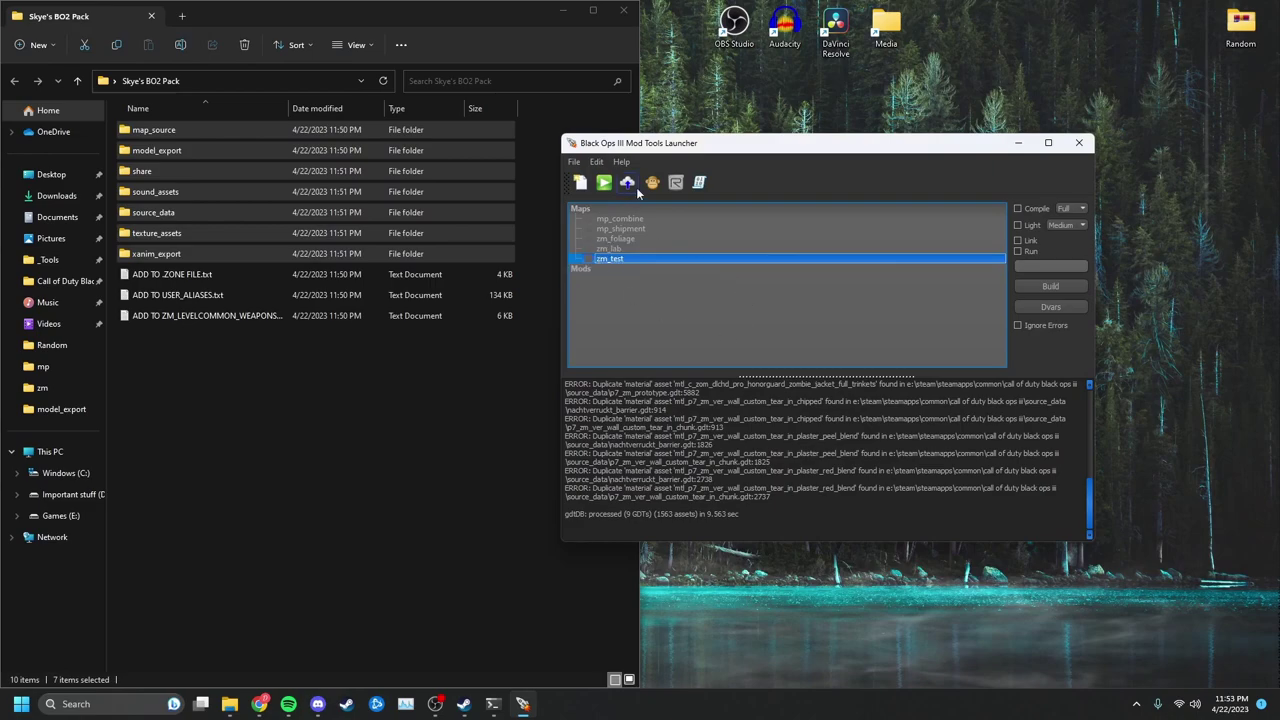
right_click(640, 256)
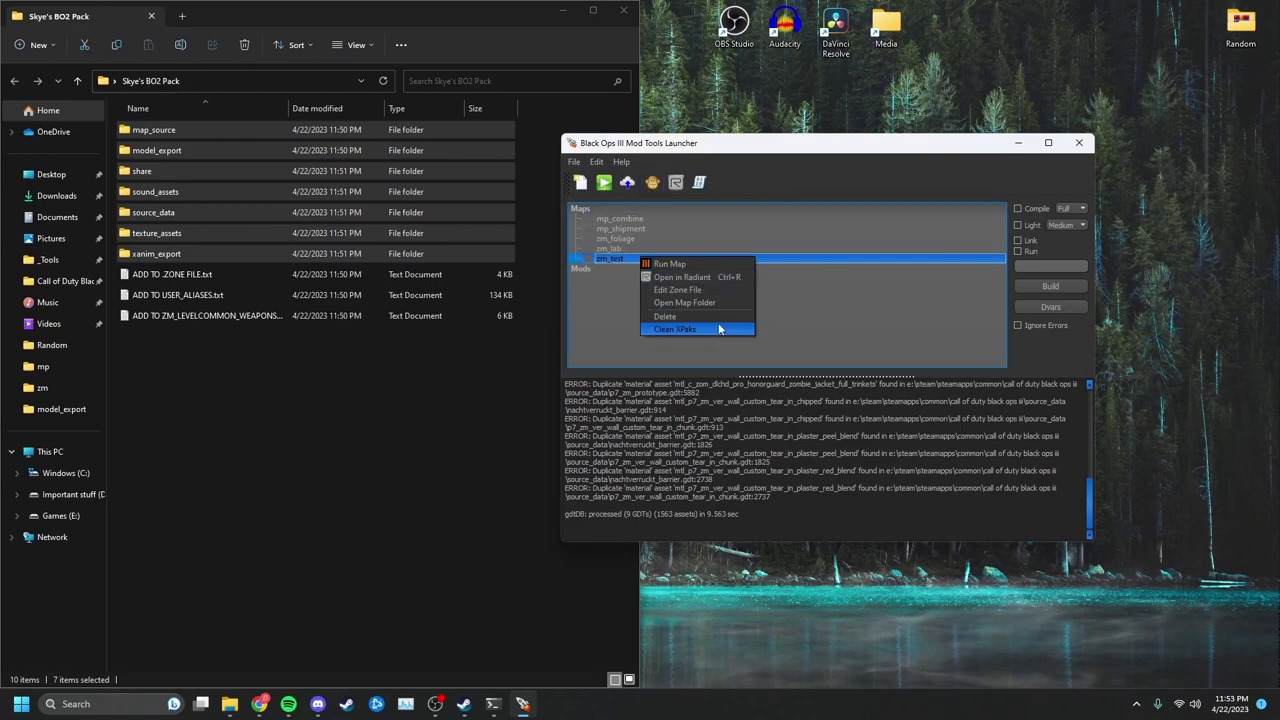
click(692, 305)
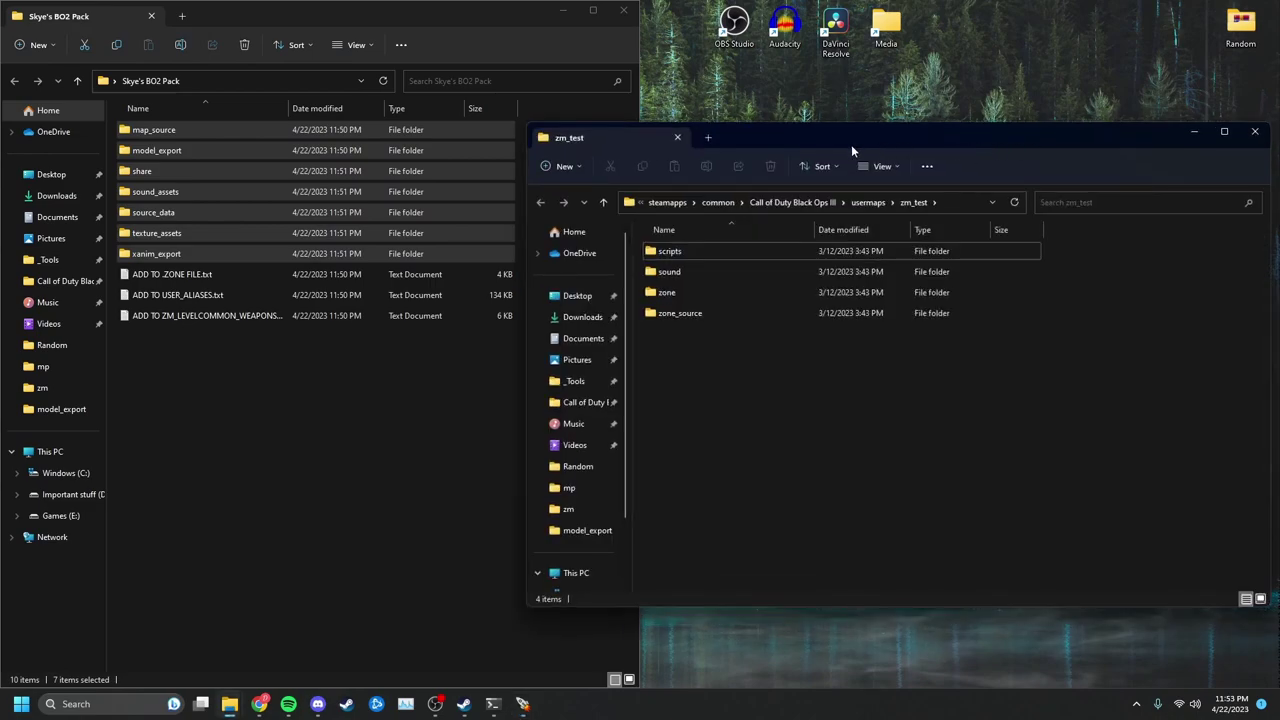
key(super+Right)
click(86, 147)
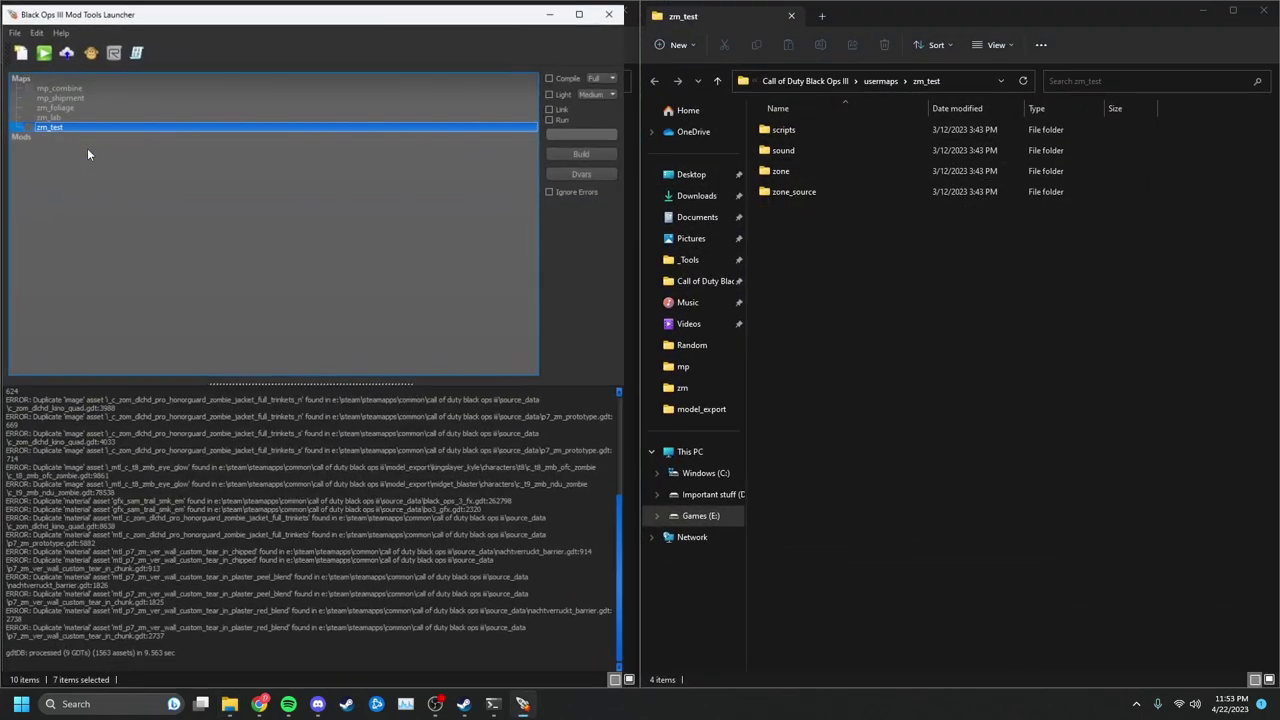
click(565, 10)
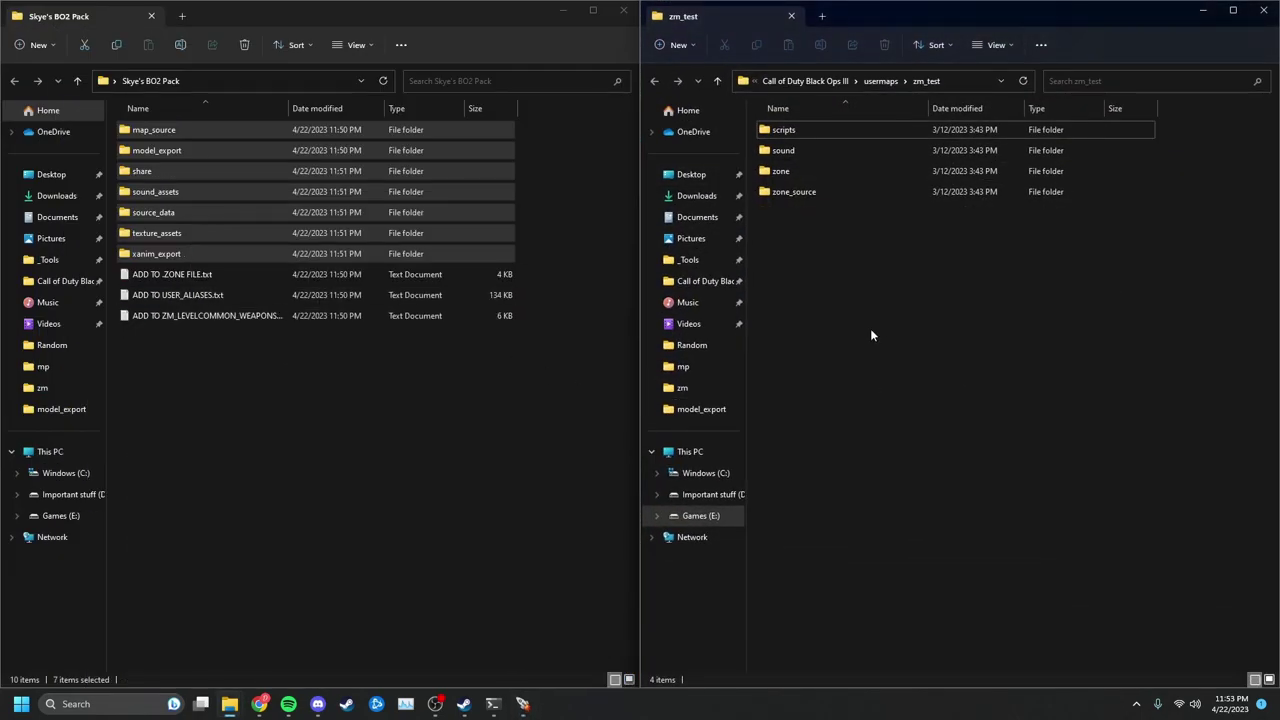
Copy everything from the stringtable line through weapon,t6_xpr50_up in the pack's ADD TO .ZONE FILE.txt, and close the file.
double_click(261, 274)
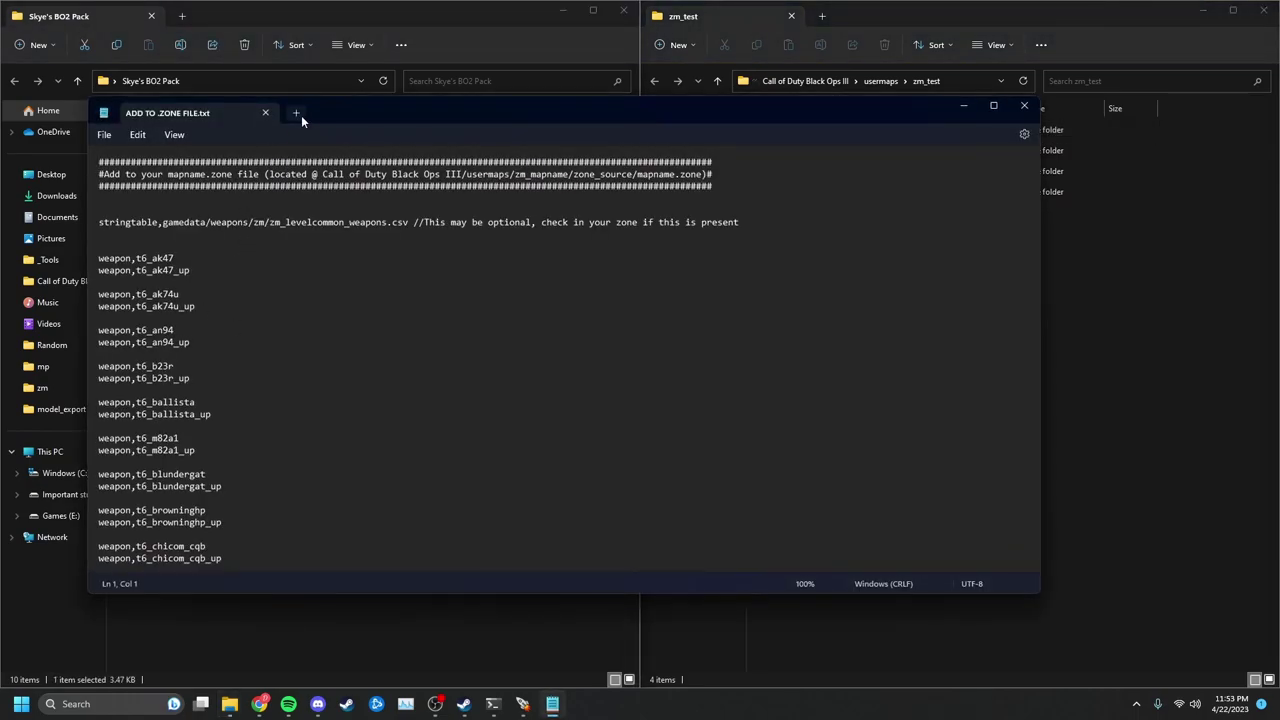
drag(298, 116, 510, 100)
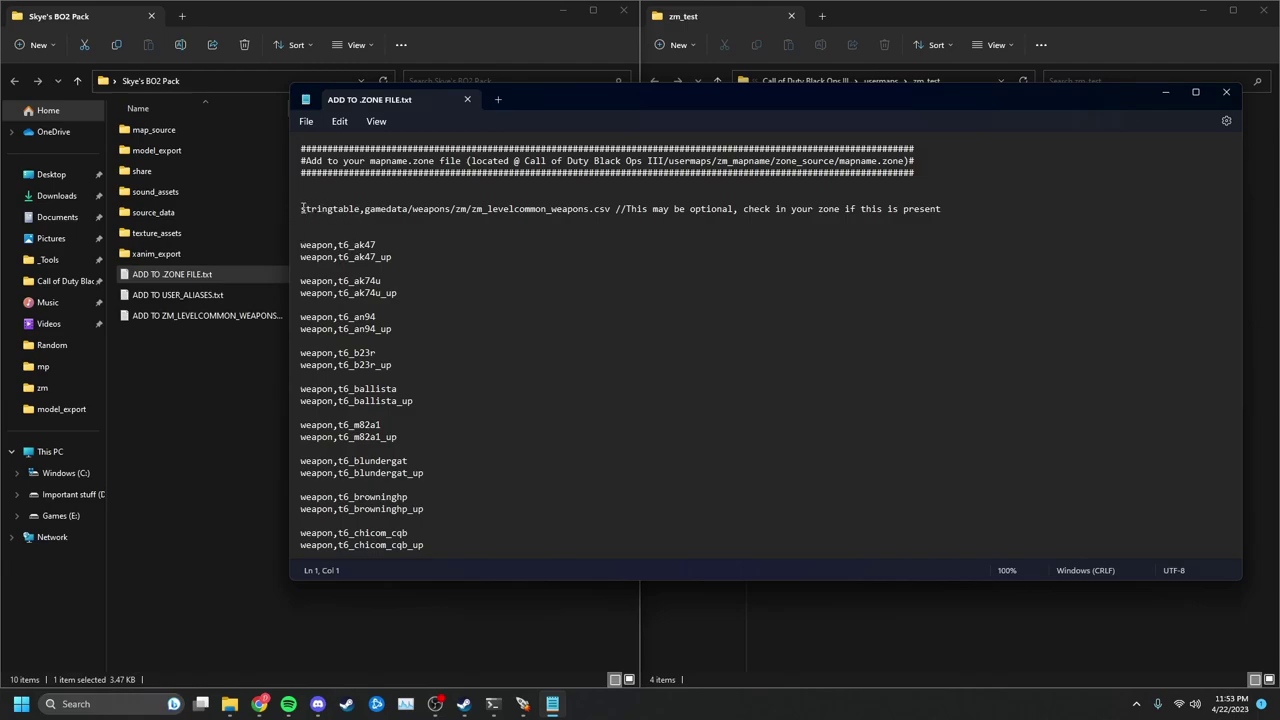
click(375, 257)
drag(302, 208, 463, 556)
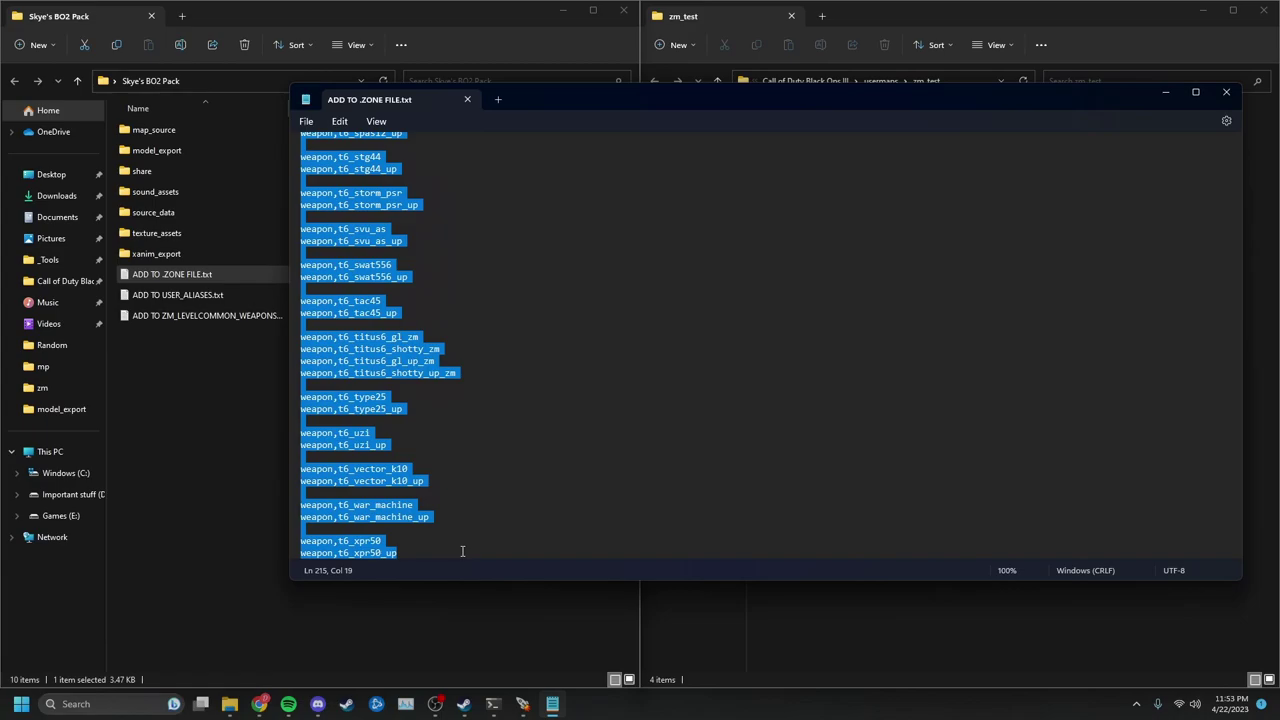
right_click(404, 483)
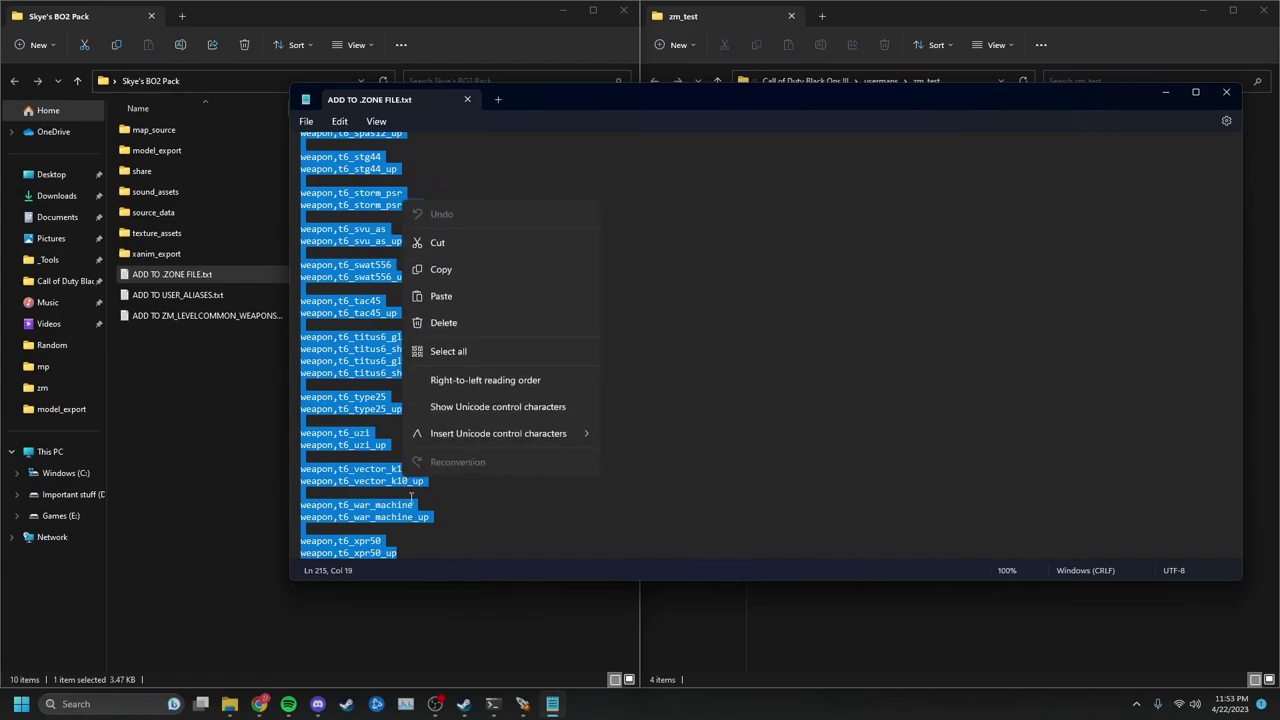
click(456, 267)
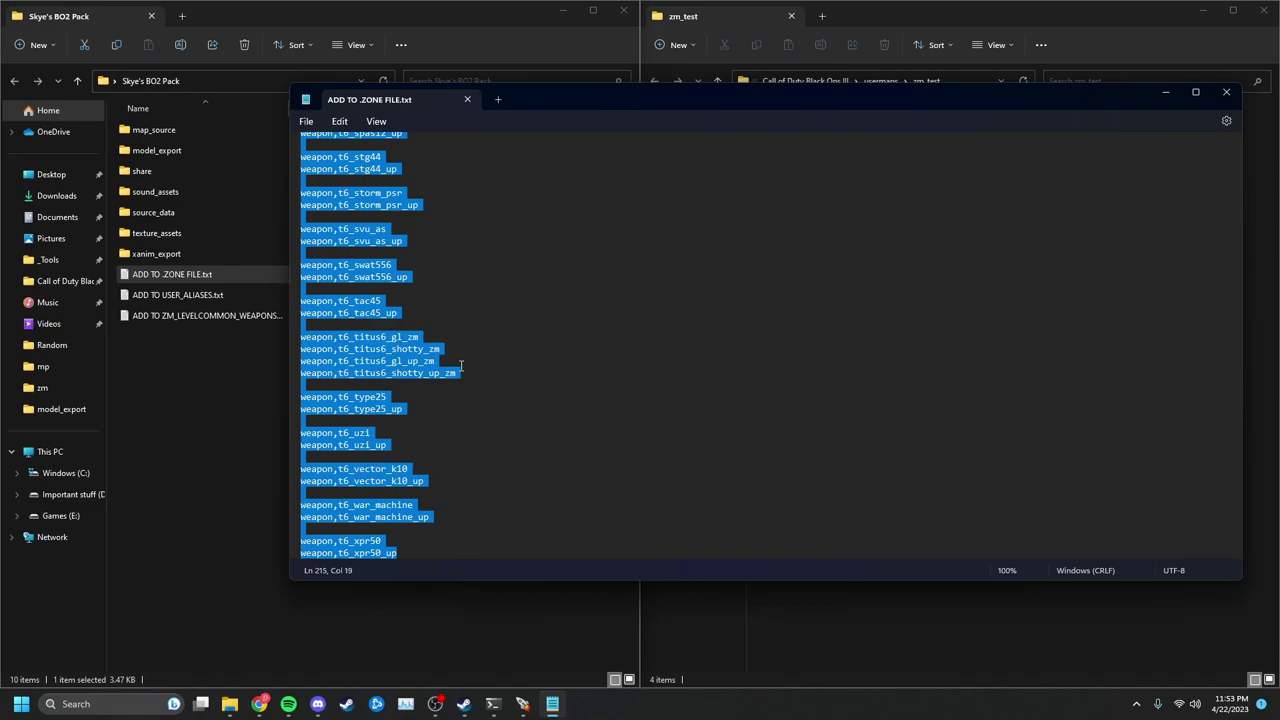
click(1227, 93)
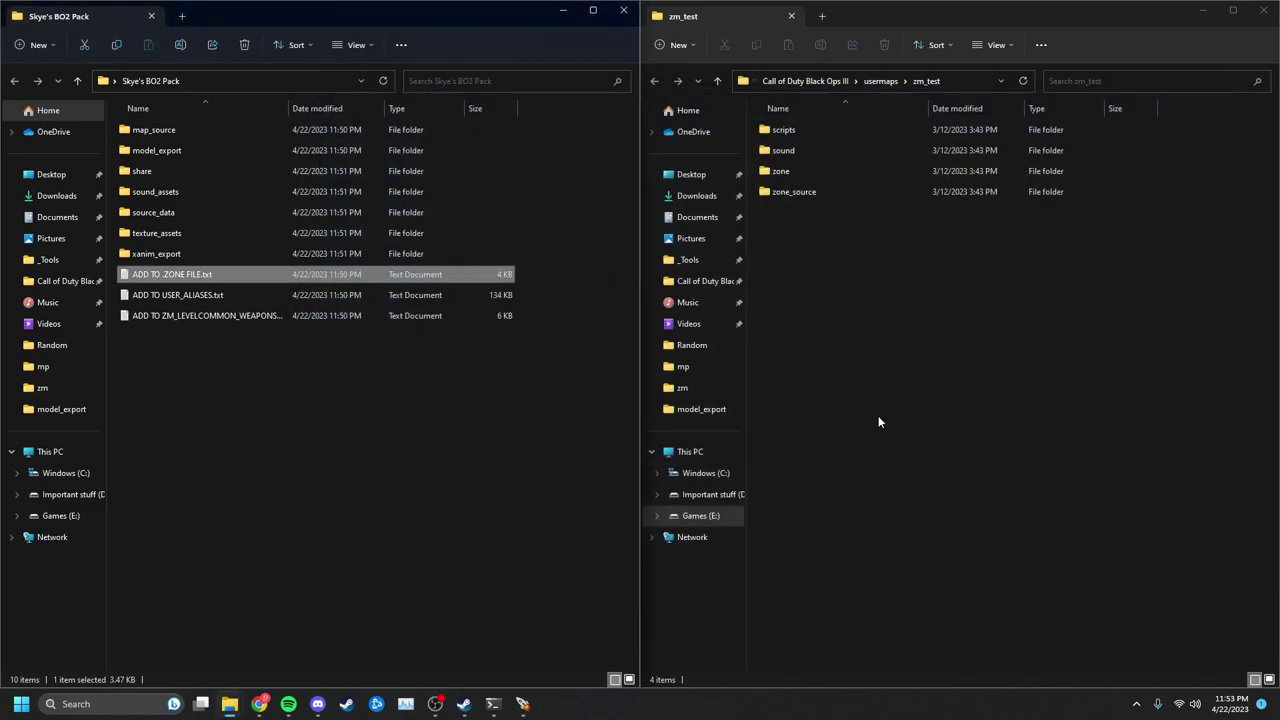
Paste the copied stringtable and weapon lines at the end of zm_test.zone in the map's zone_source folder, and save and close it.
click(864, 419)
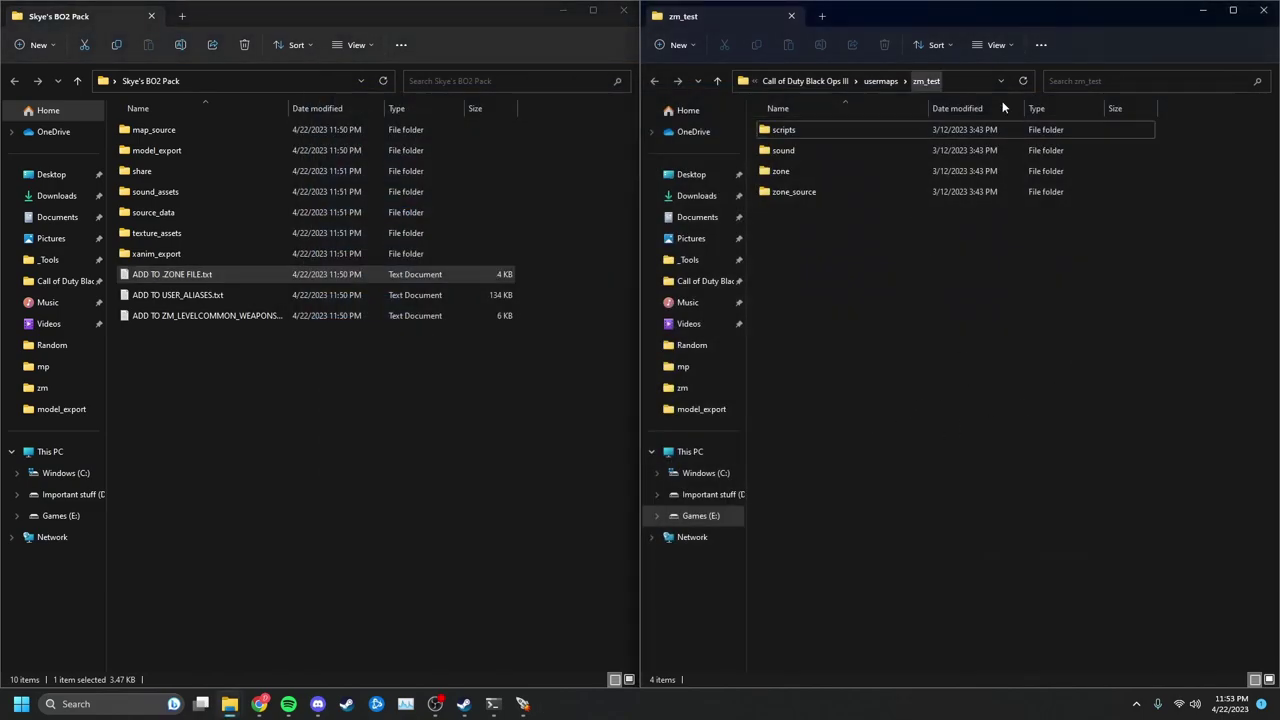
double_click(849, 191)
double_click(822, 137)
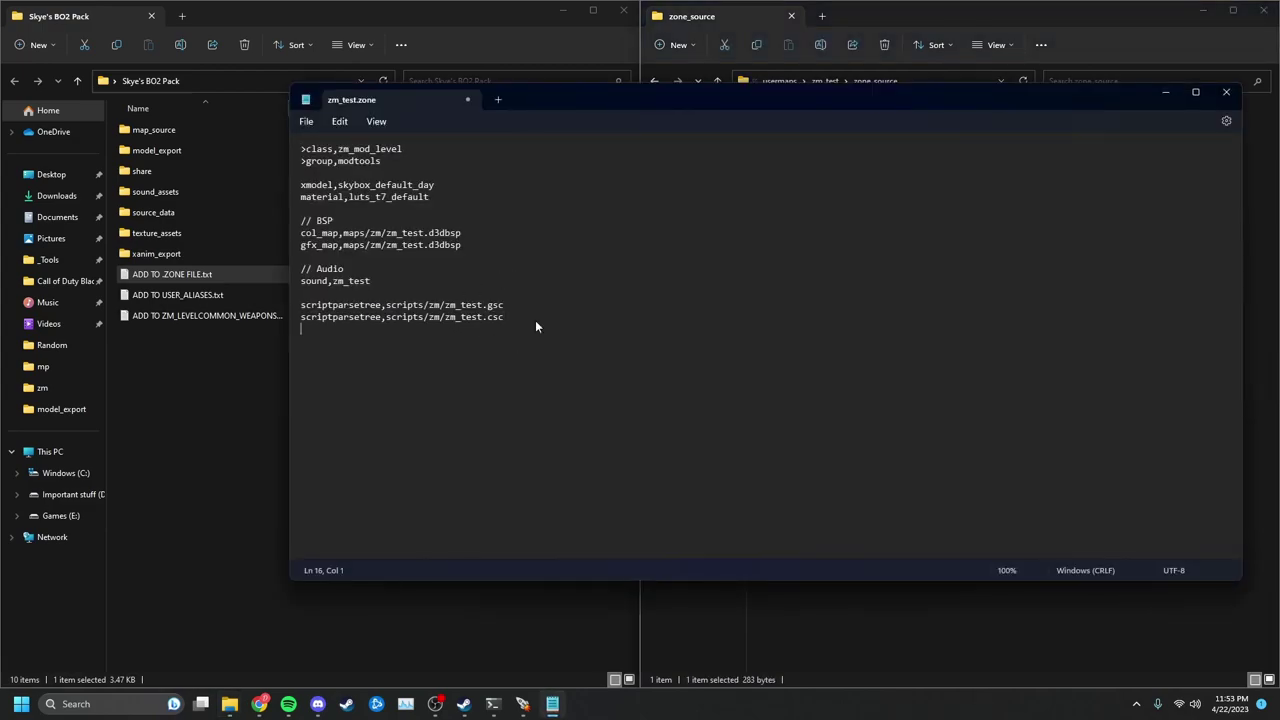
key(ctrl+v)
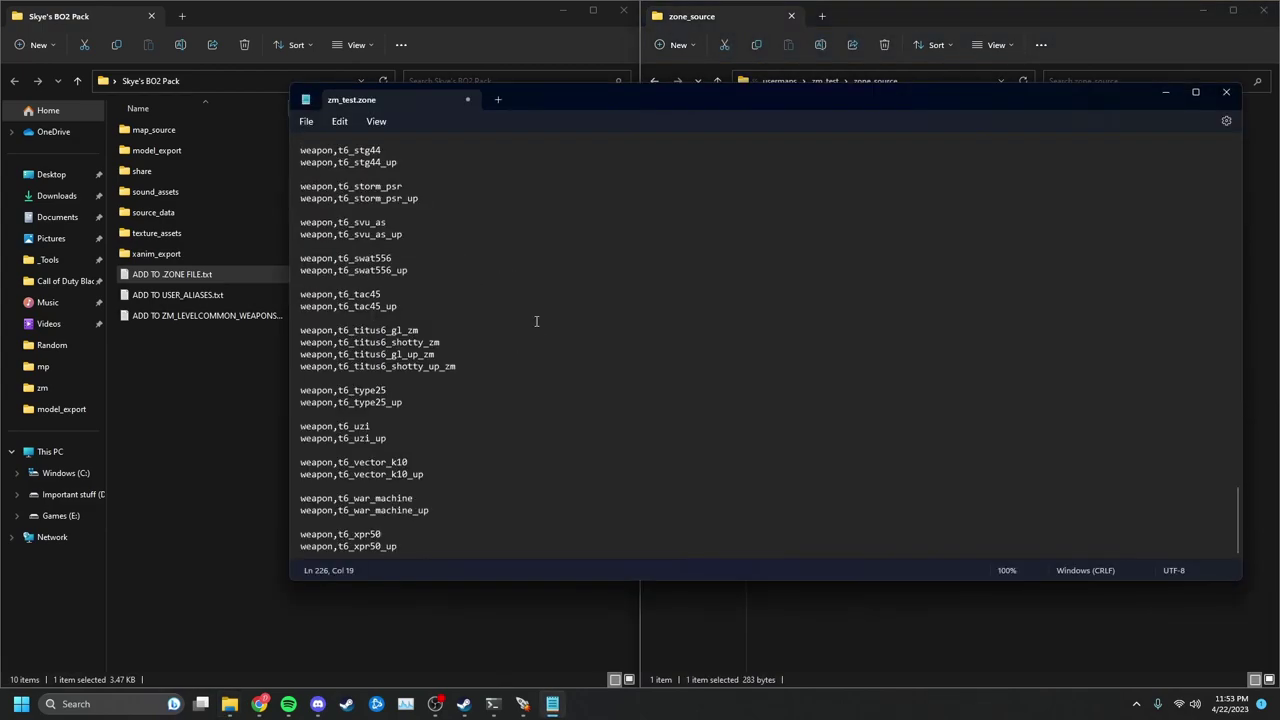
right_click(488, 351)
click(633, 297)
scroll(477, 423, up, 15)
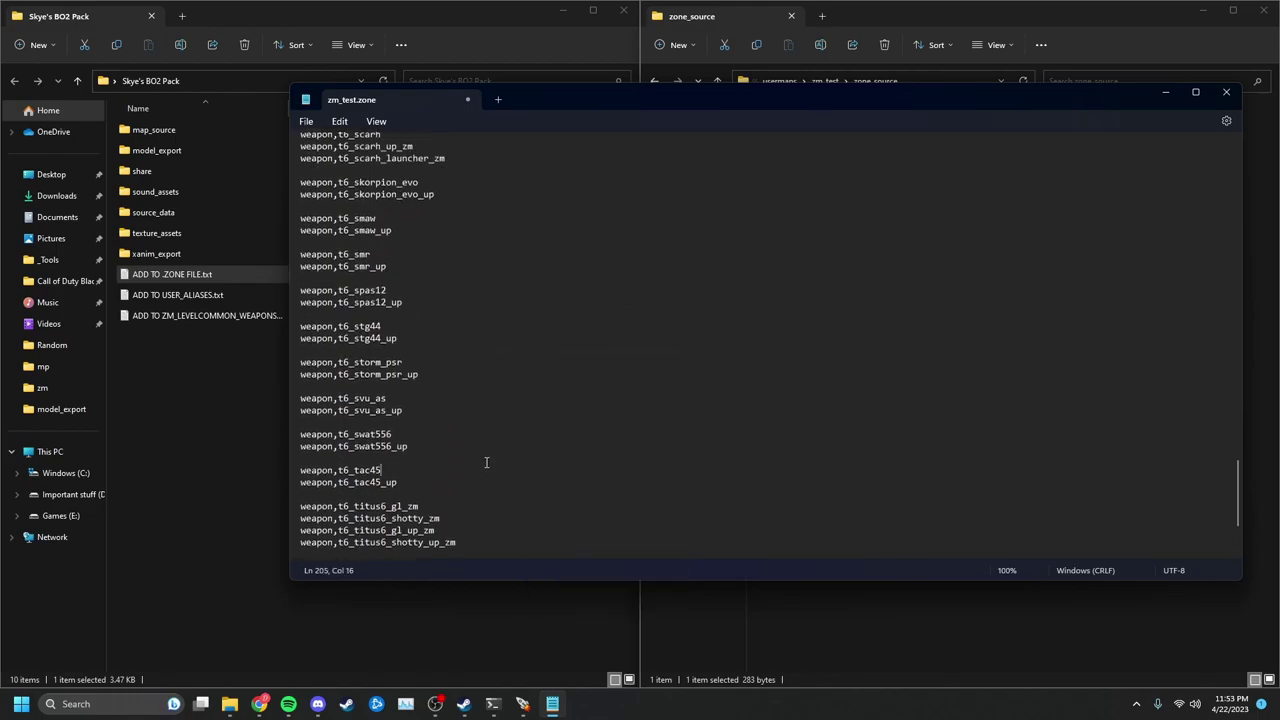
scroll(494, 460, up, 20)
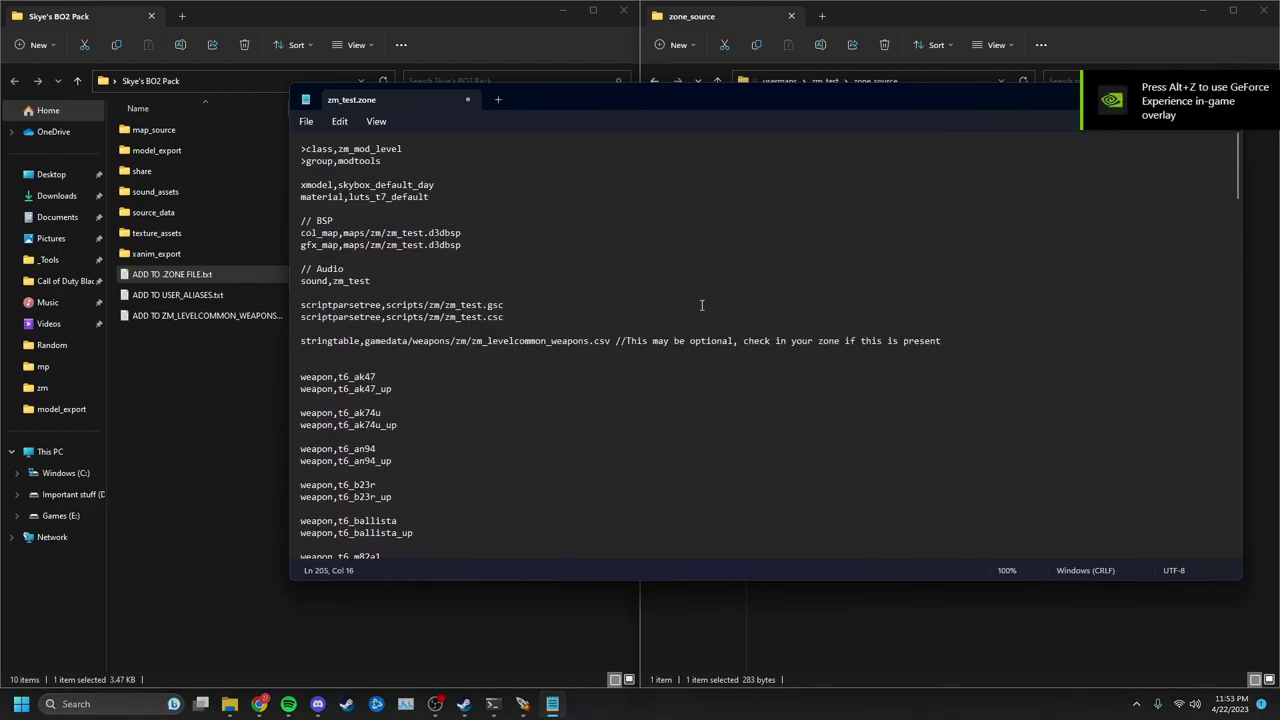
click(467, 99)
click(663, 377)
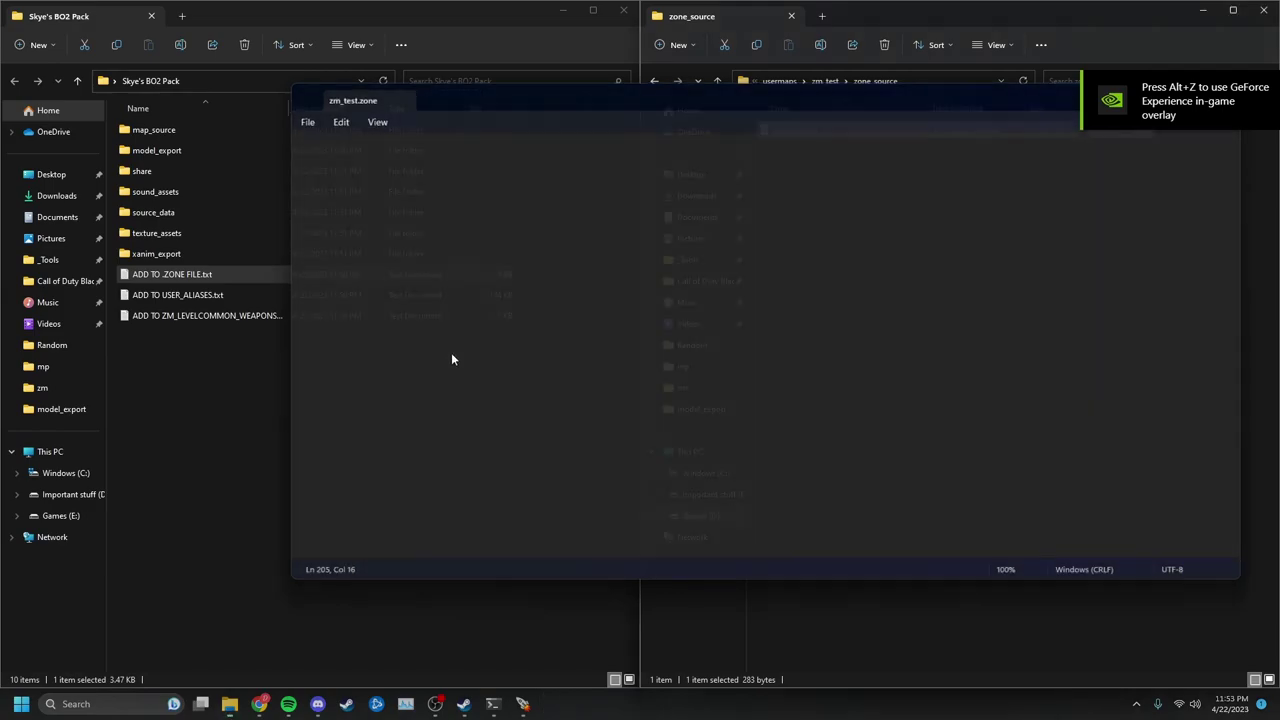
click(346, 394)
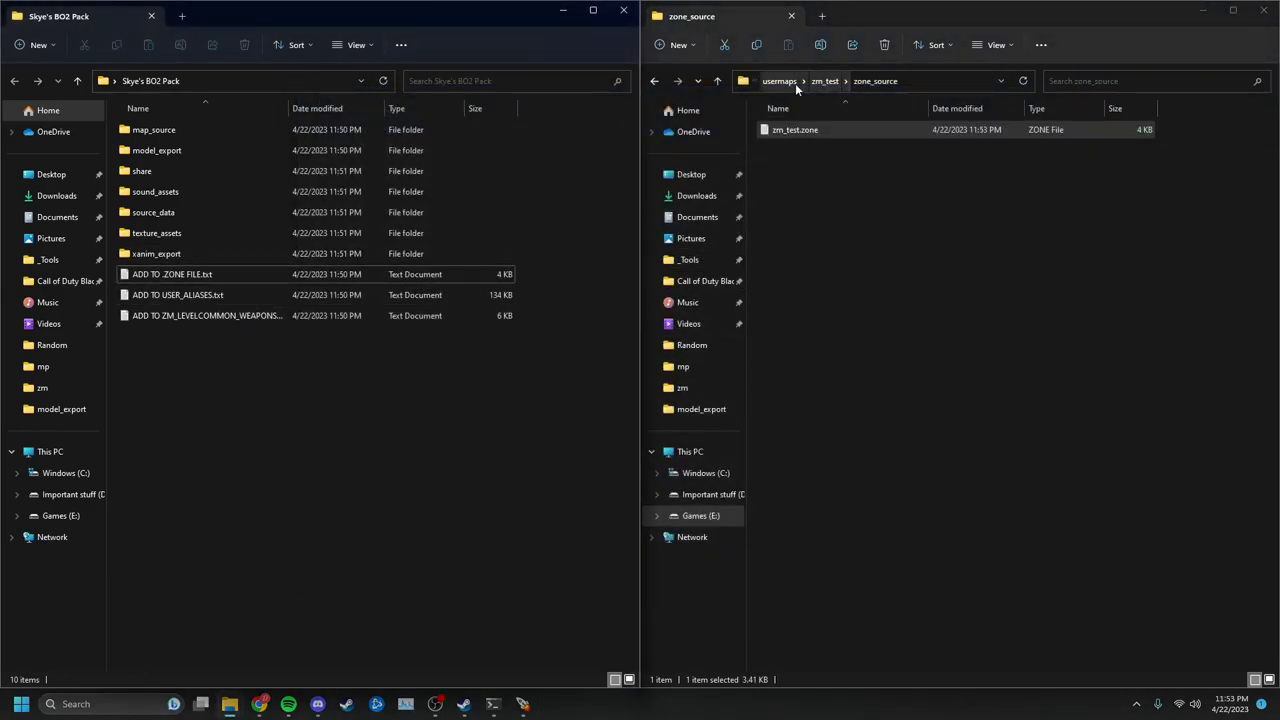
Open zm_test.szc from the zm_test map's sound\zoneconfig folder.
click(824, 81)
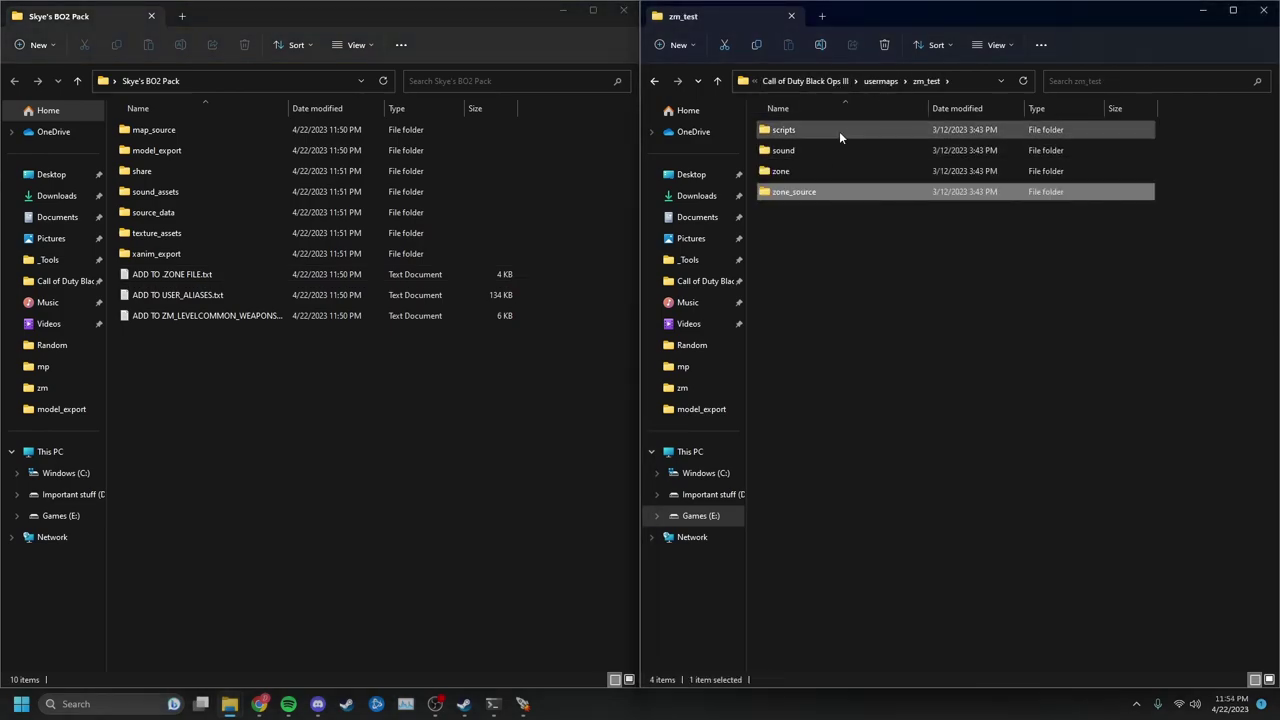
double_click(833, 152)
double_click(842, 130)
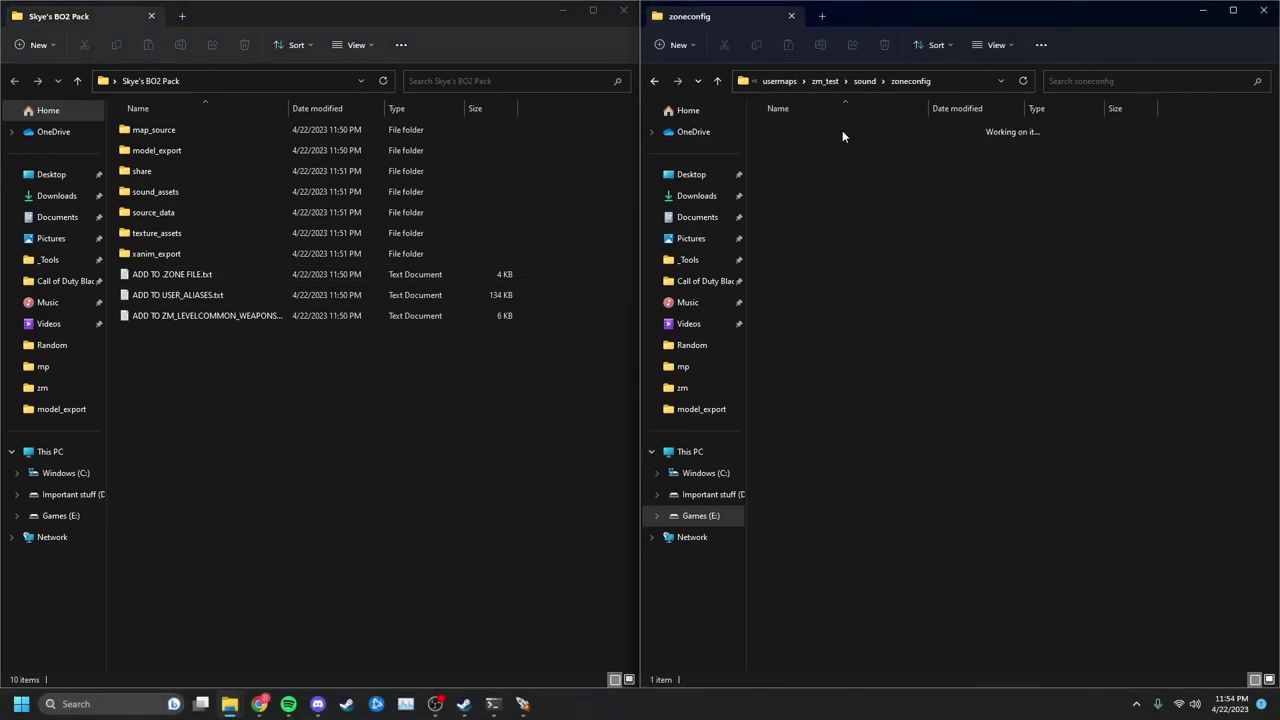
double_click(844, 131)
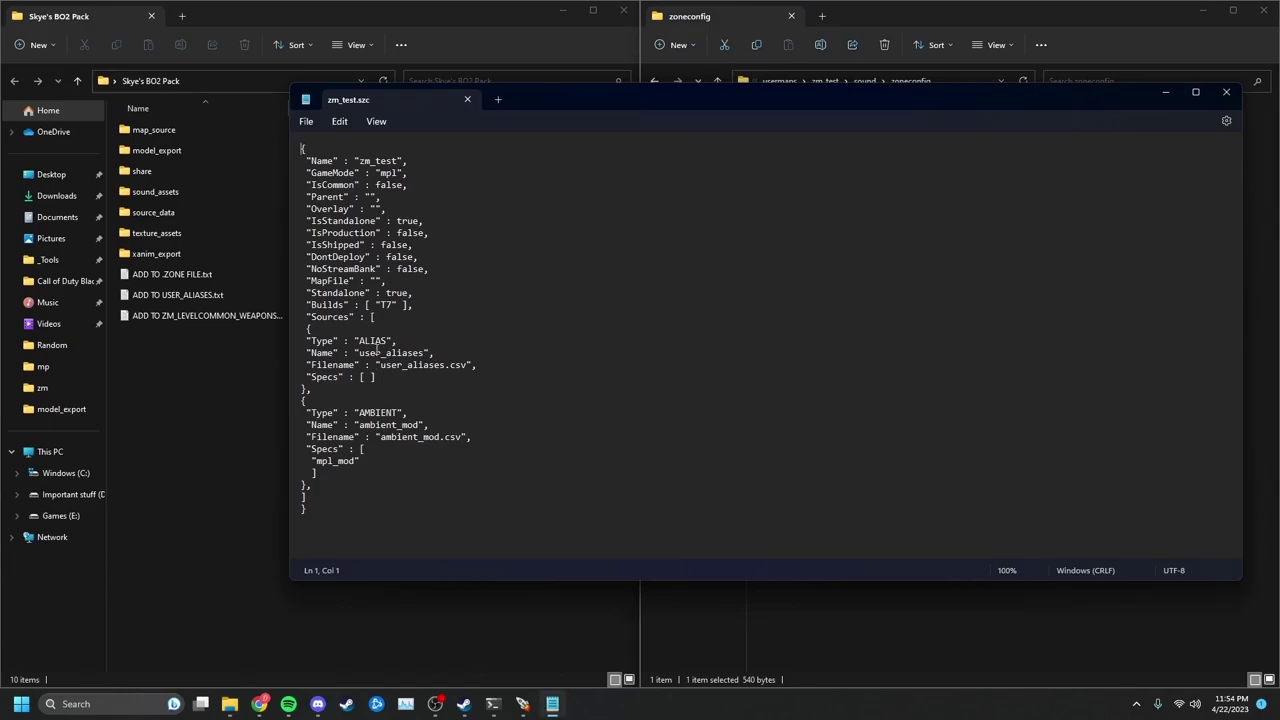
Duplicate the user_aliases ALIAS source block in zm_test.szc directly below the original block.
drag(310, 390, 307, 328)
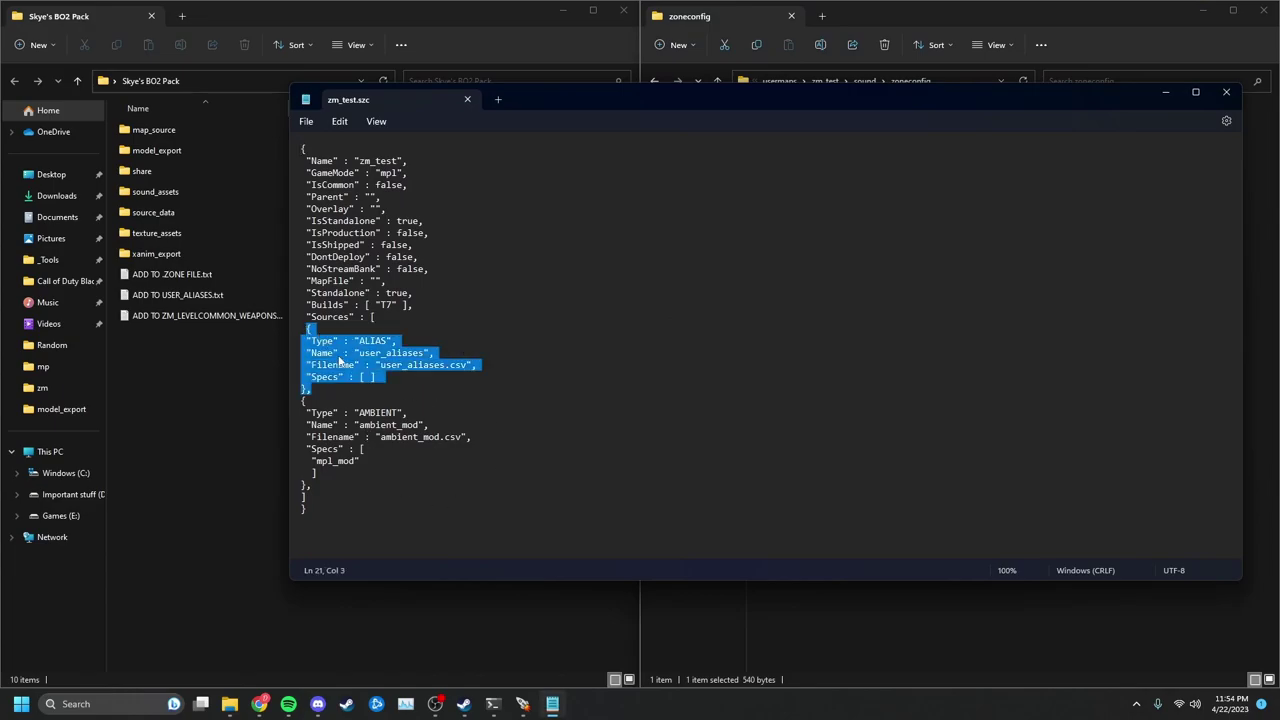
key(ctrl+c)
click(320, 388)
key(Return)
key(ctrl+v)
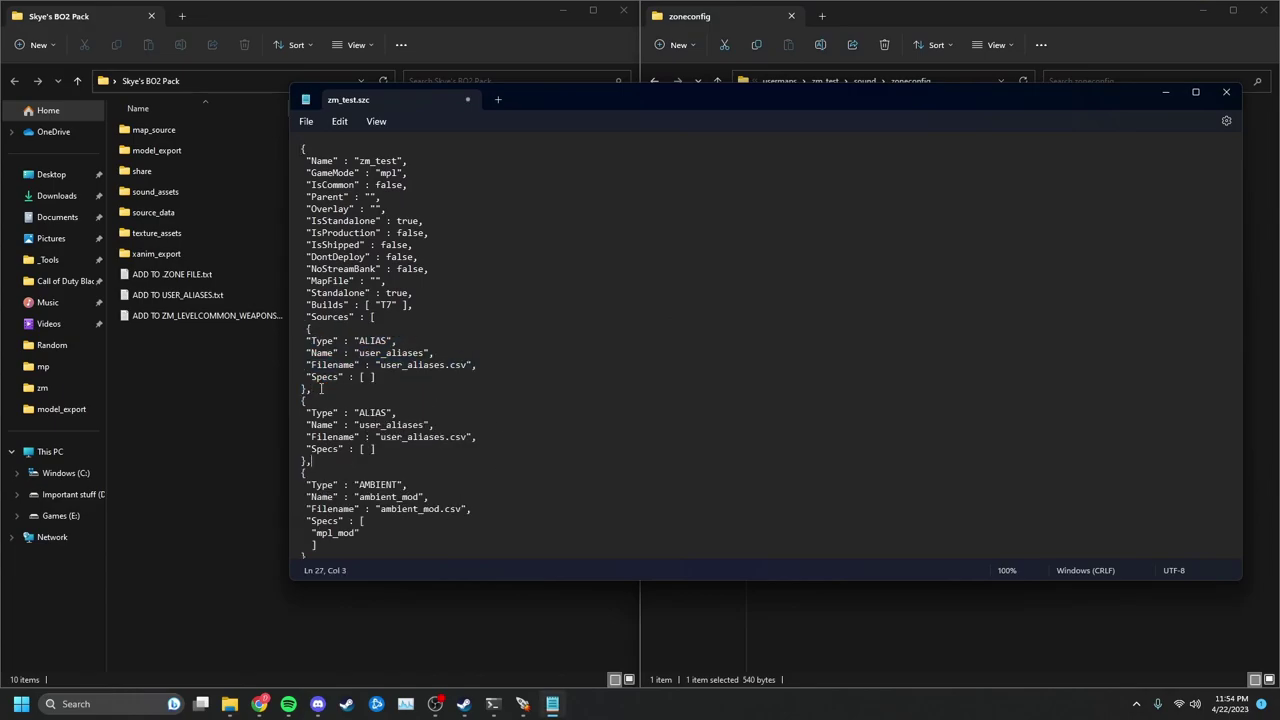
Set the duplicated ALIAS block's Name to bo2_weapons, give its Filename the same base name, and save and close zm_test.szc.
drag(423, 423, 357, 426)
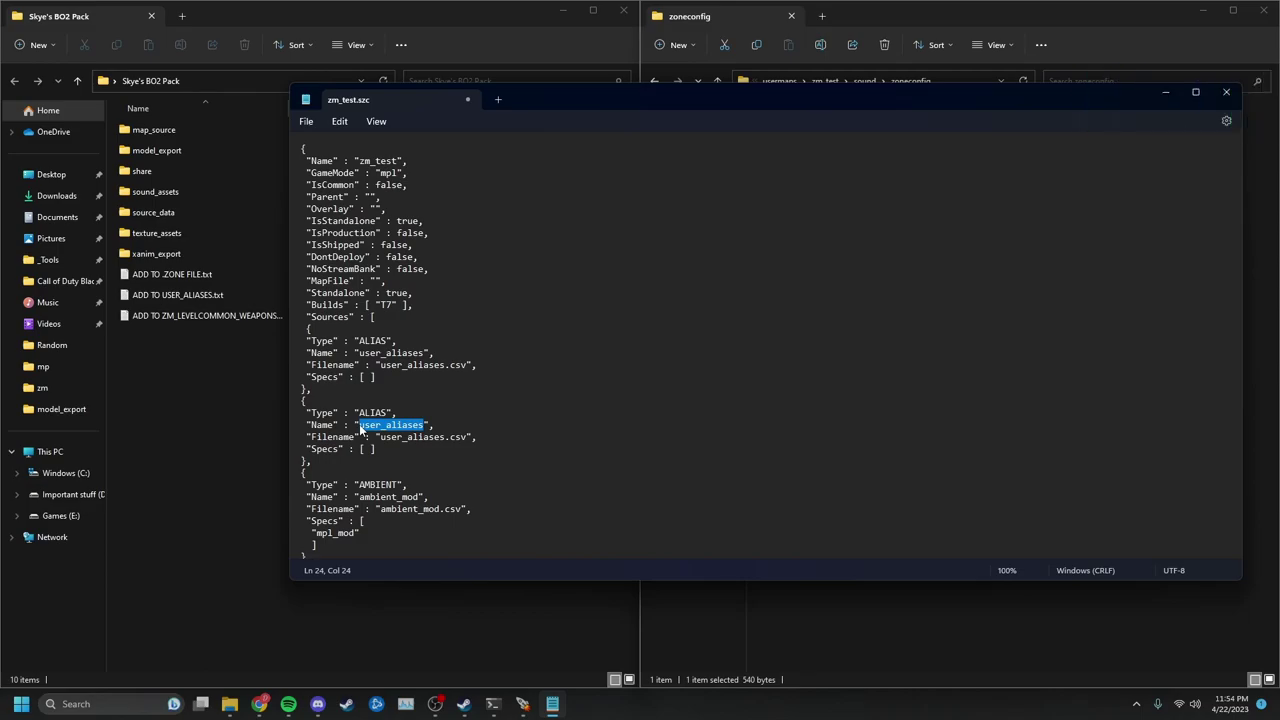
text(bo)
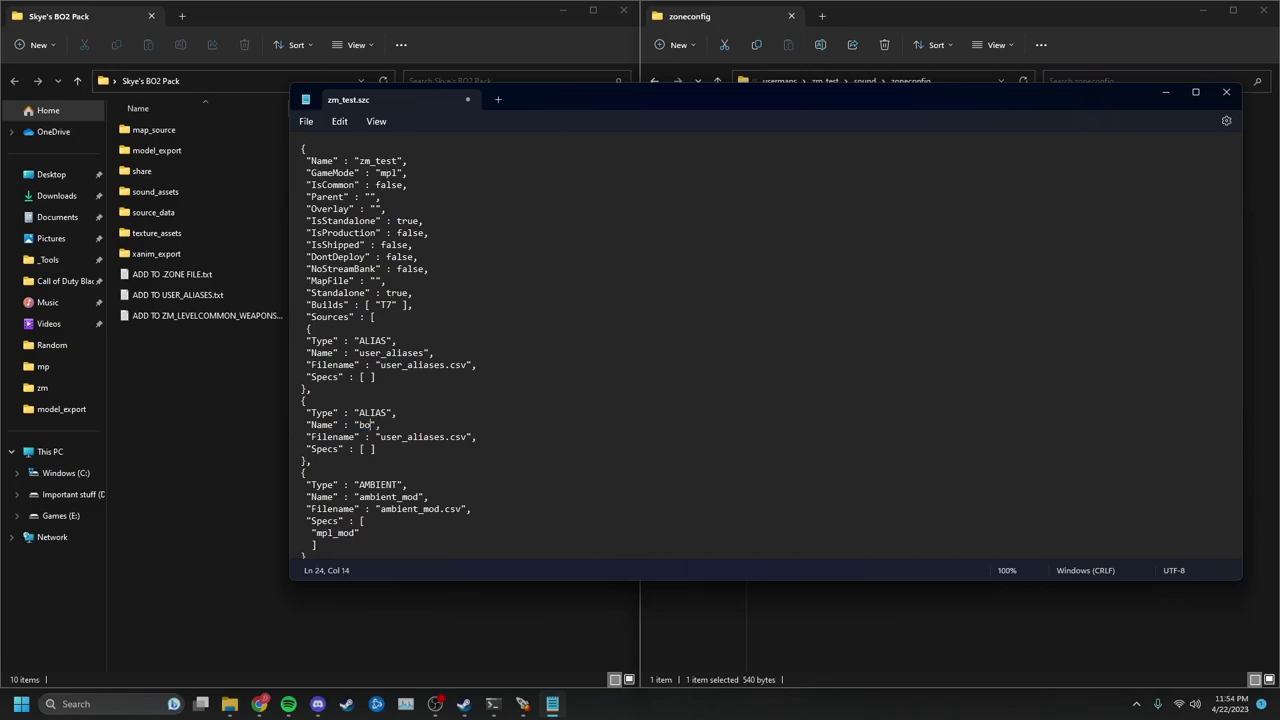
text(2)
text(_weapons)
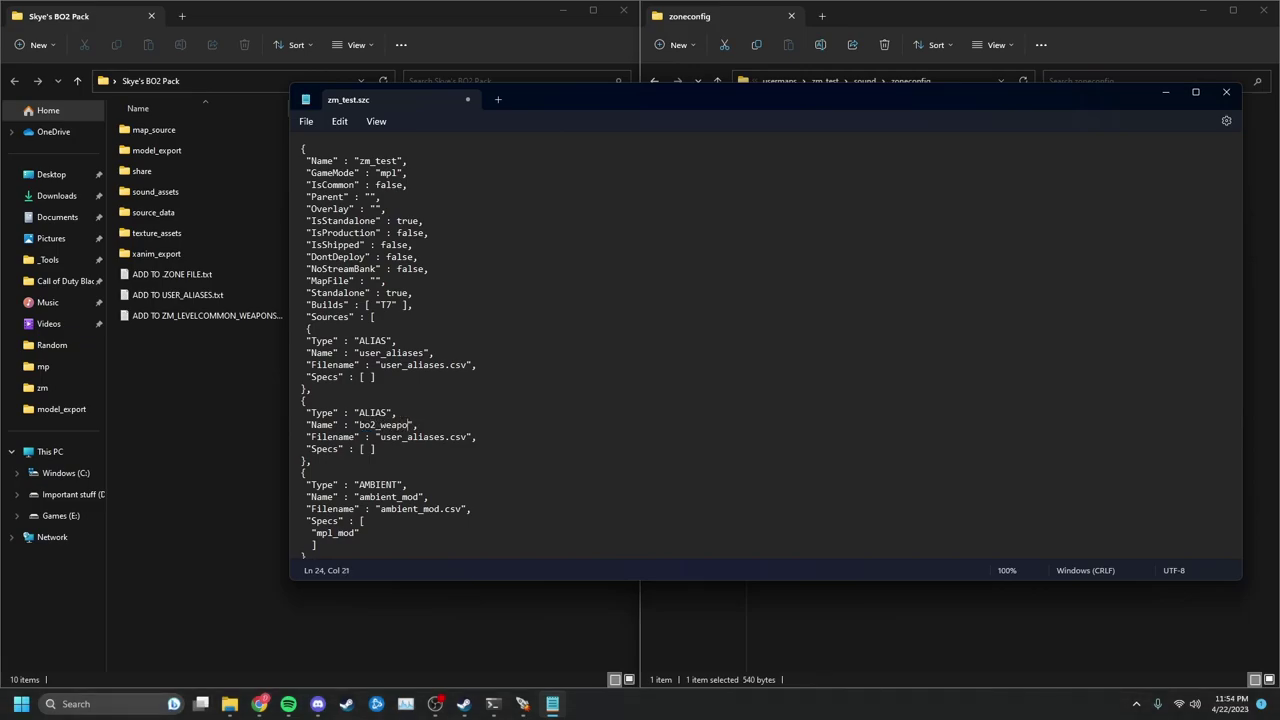
drag(419, 424, 367, 424)
drag(447, 437, 379, 437)
key(ctrl+v)
click(1226, 93)
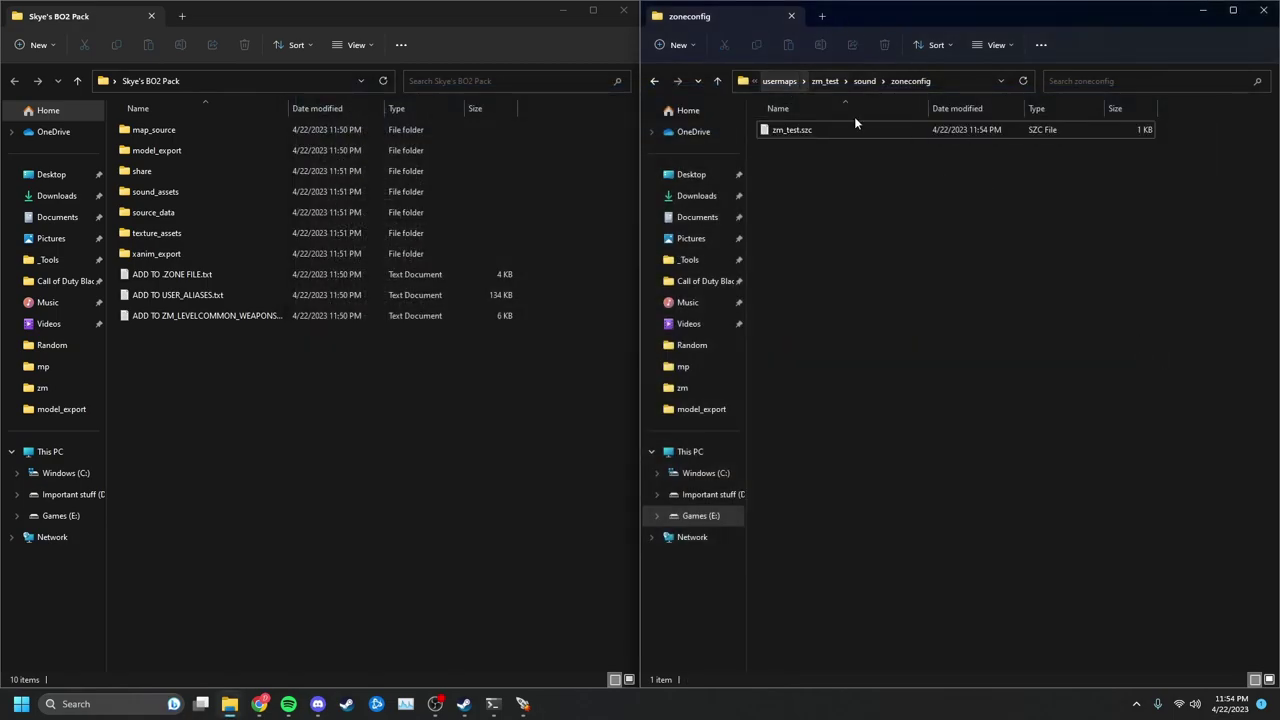
Go up to the Call of Duty Black Ops III root and open its share\raw\sound\aliases folder.
click(779, 81)
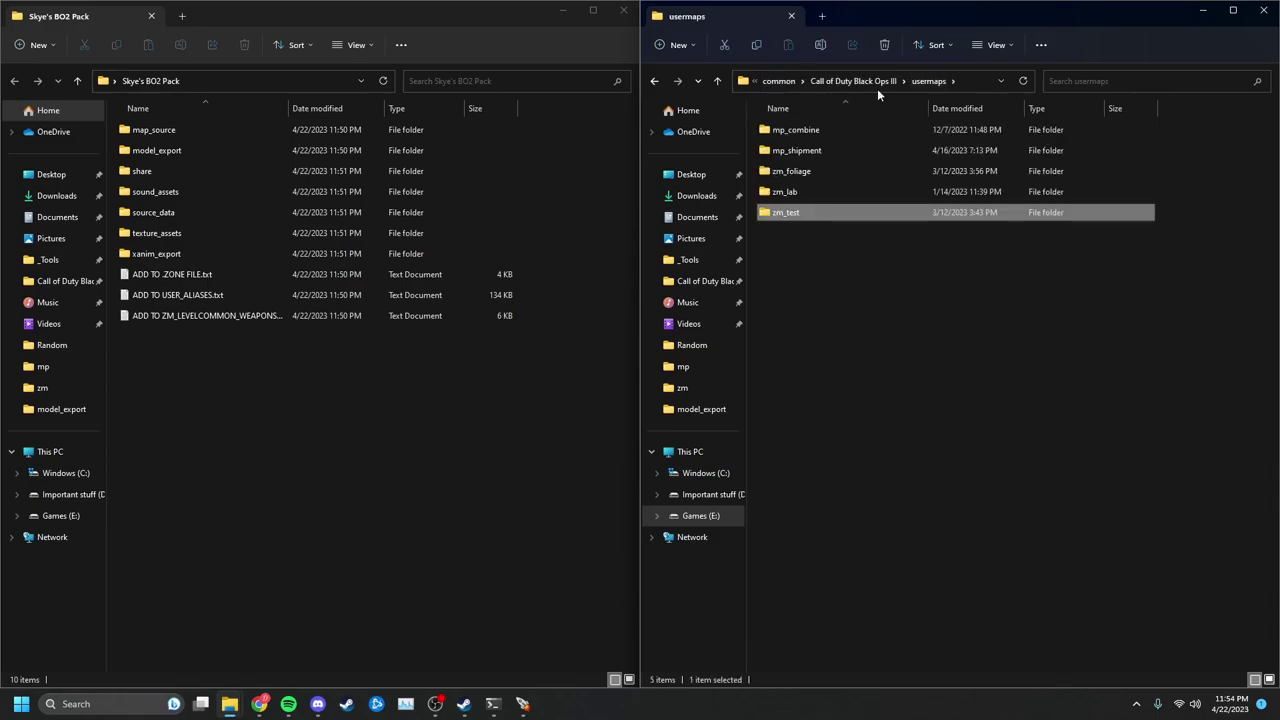
click(879, 89)
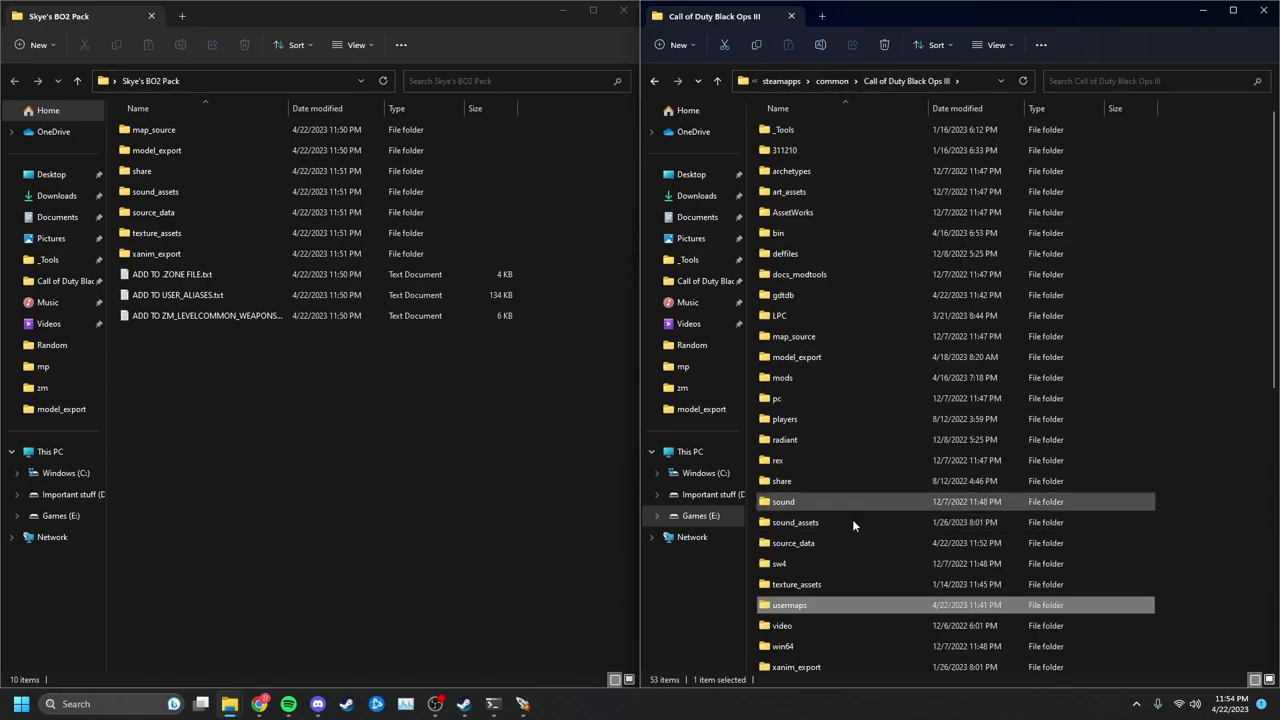
double_click(820, 481)
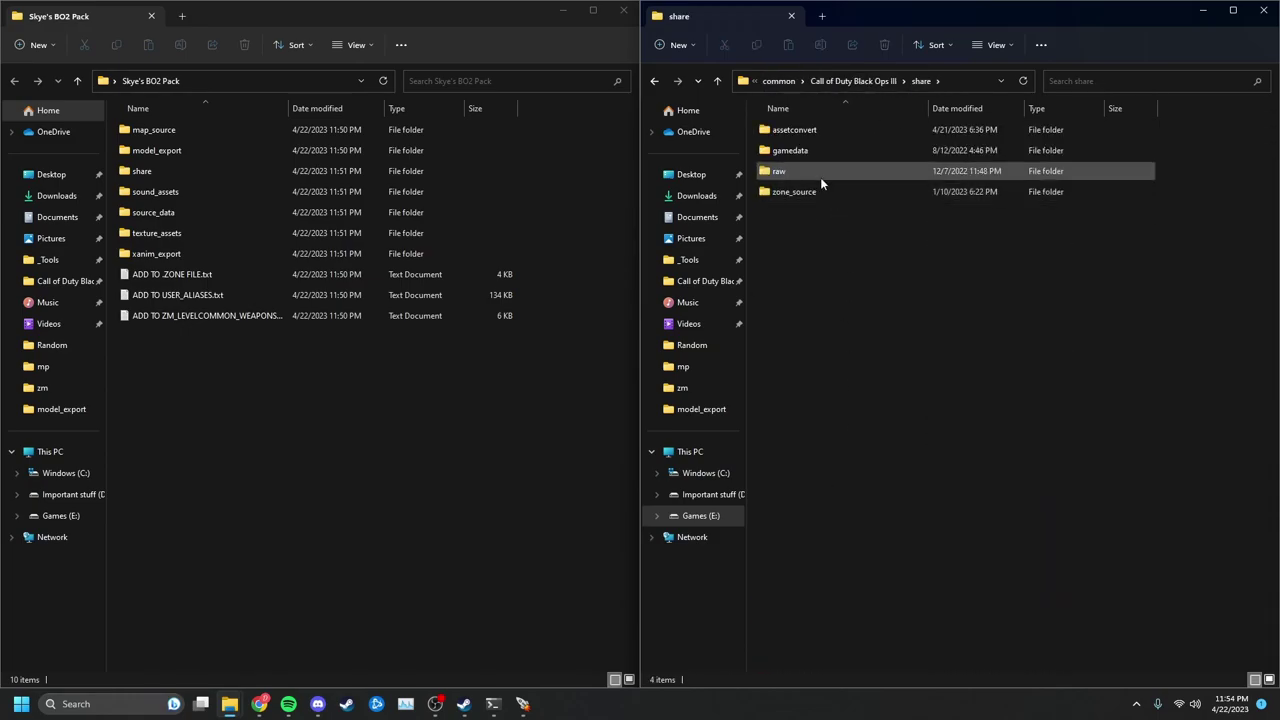
double_click(817, 171)
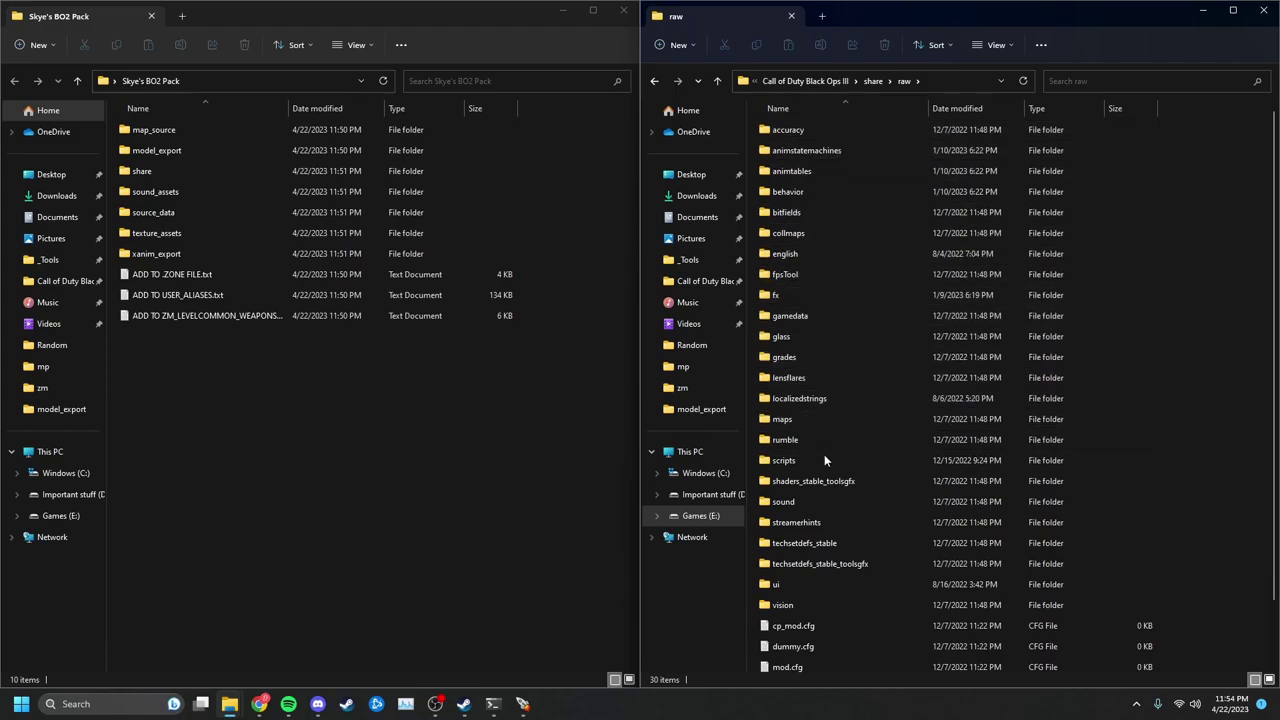
double_click(813, 503)
double_click(846, 134)
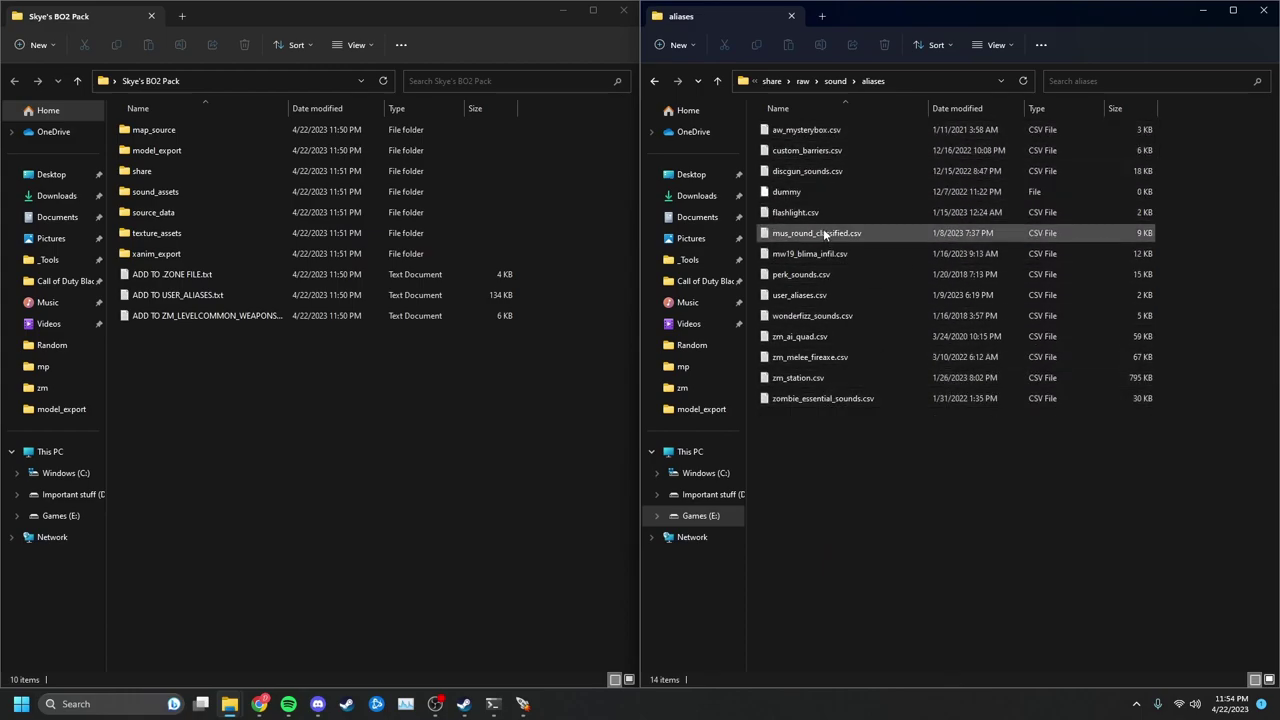
Duplicate user_aliases.csv in the aliases folder and rename the copy bo2_sounds.csv.
right_click(824, 296)
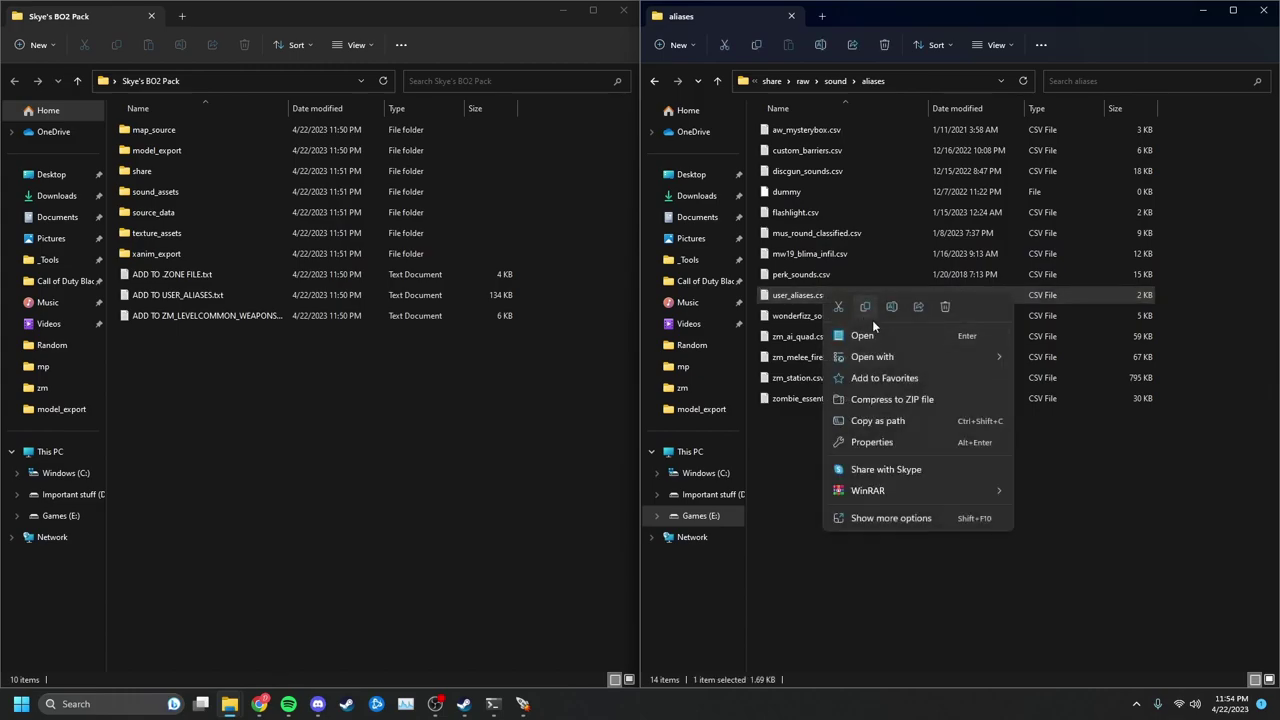
click(868, 307)
right_click(832, 443)
click(840, 462)
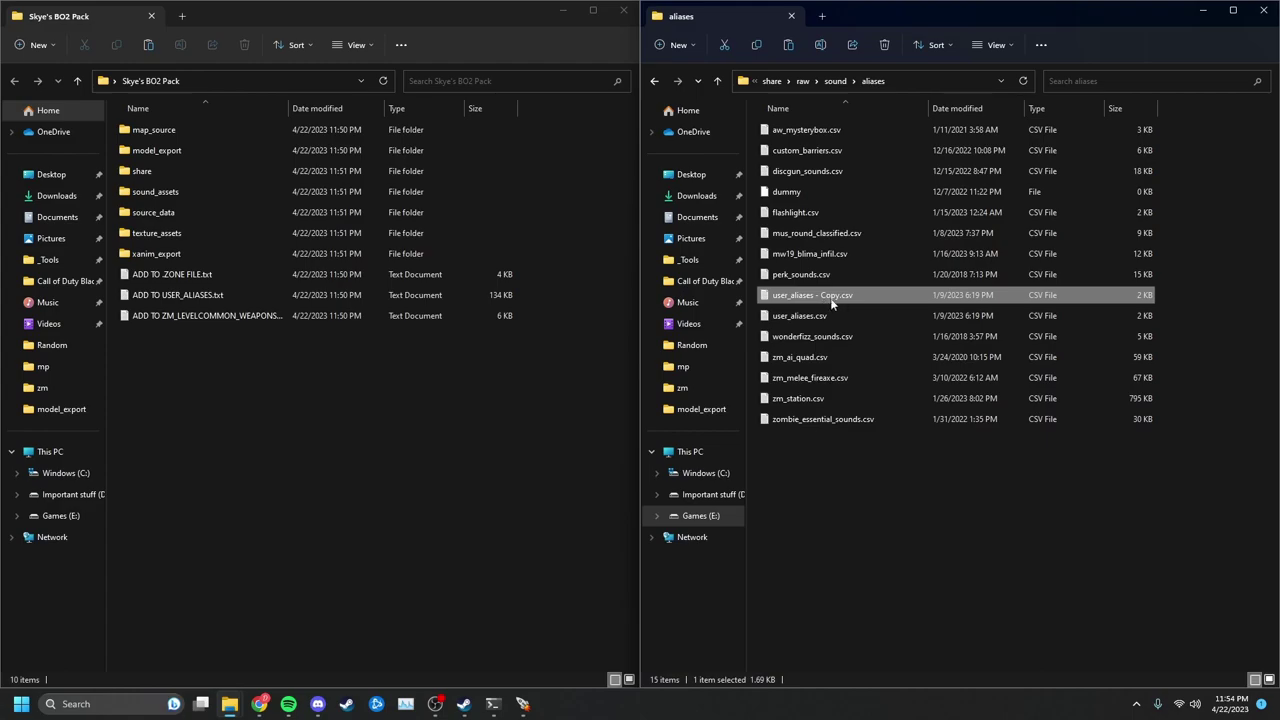
right_click(825, 298)
click(895, 318)
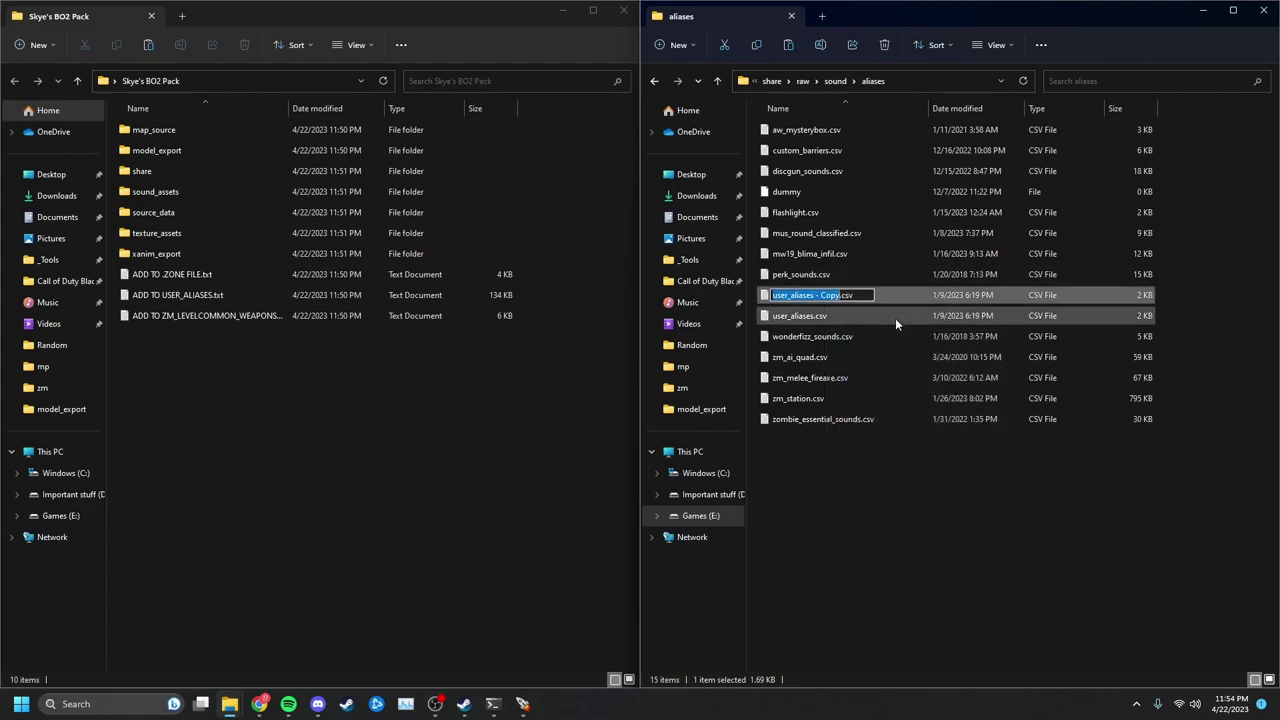
text(bo2_)
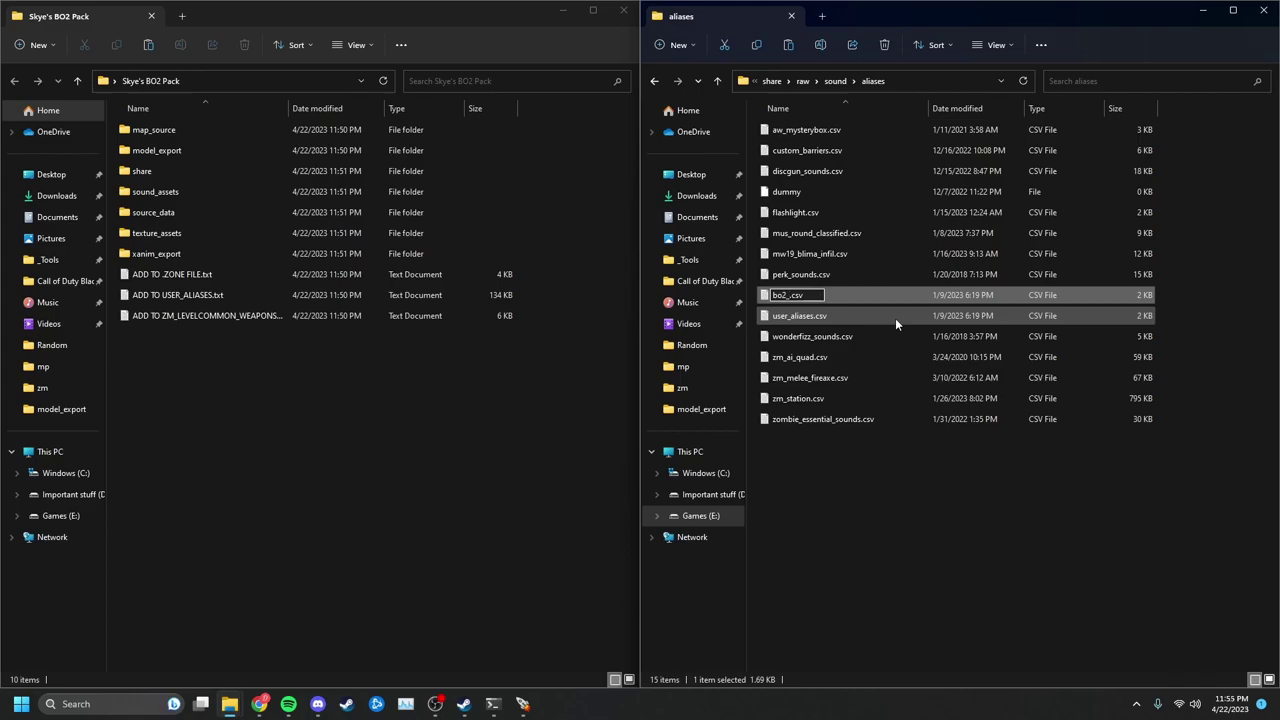
text(sounds)
key(Return)
Open bo2_sounds.csv and delete every alias row beneath the column header, keeping the pack folder's files accessible beside the editor.
key(Return)
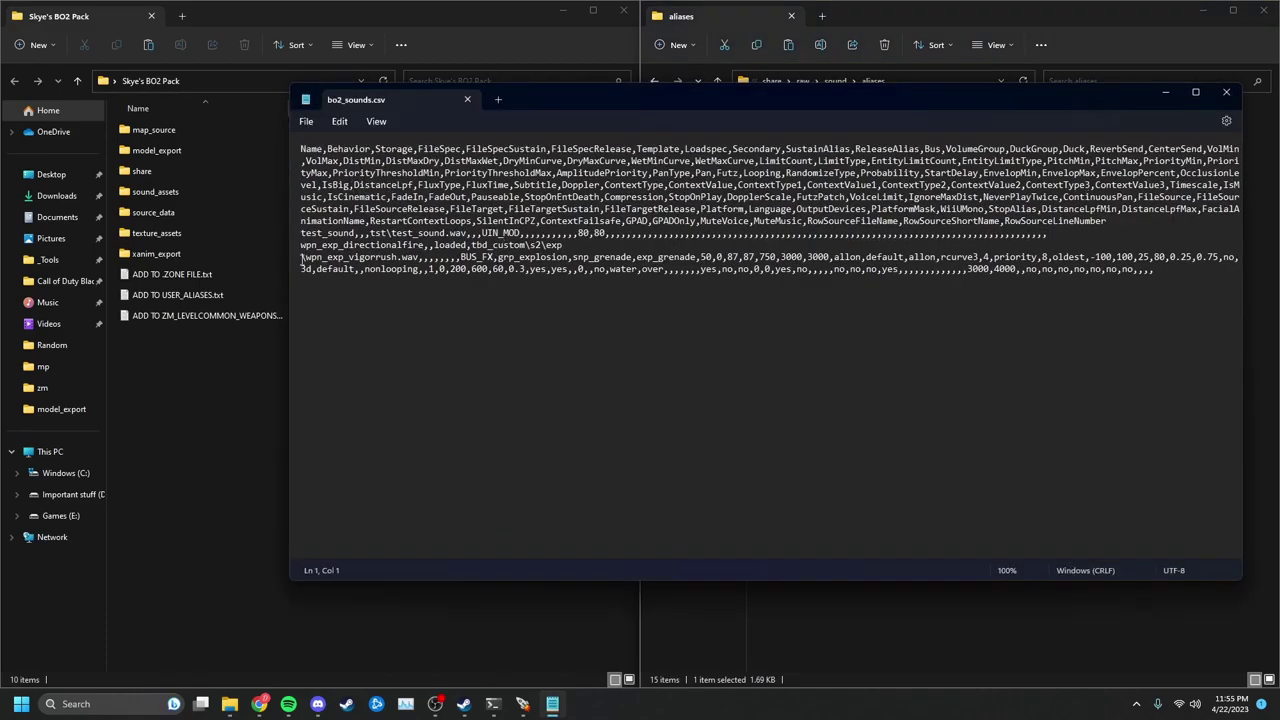
drag(288, 263, 902, 309)
key(BackSpace)
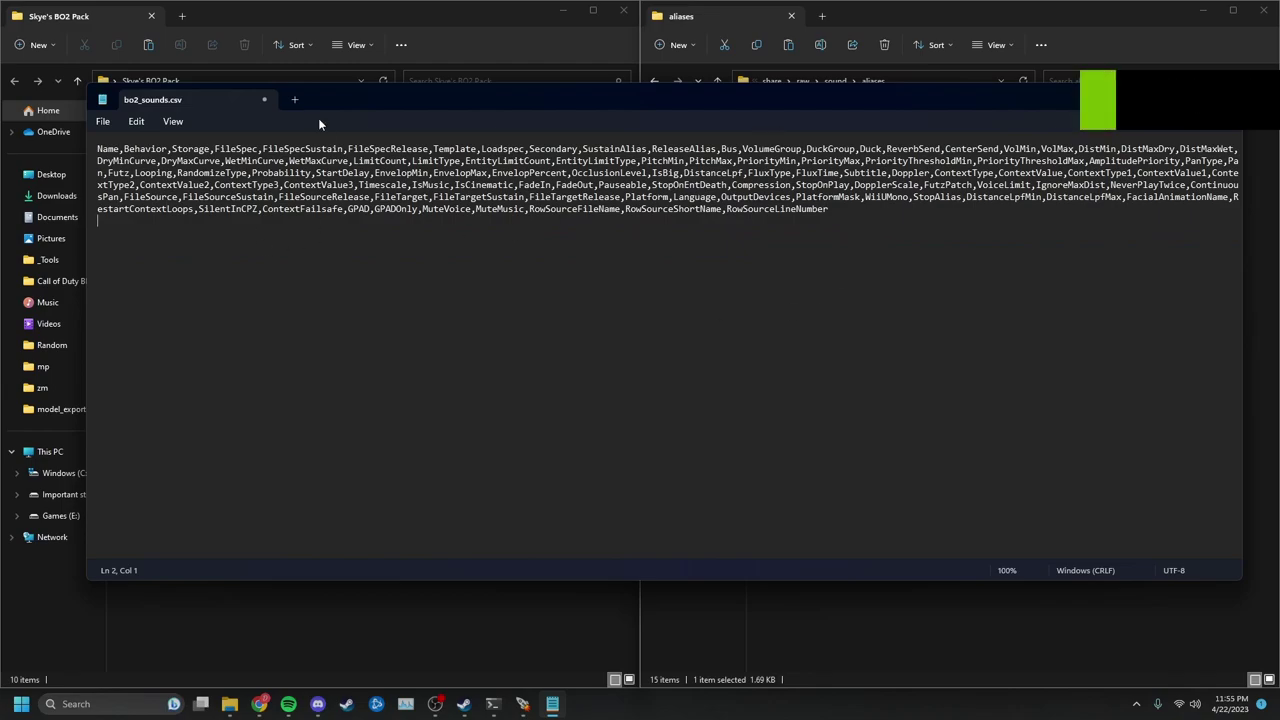
drag(422, 107, 621, 145)
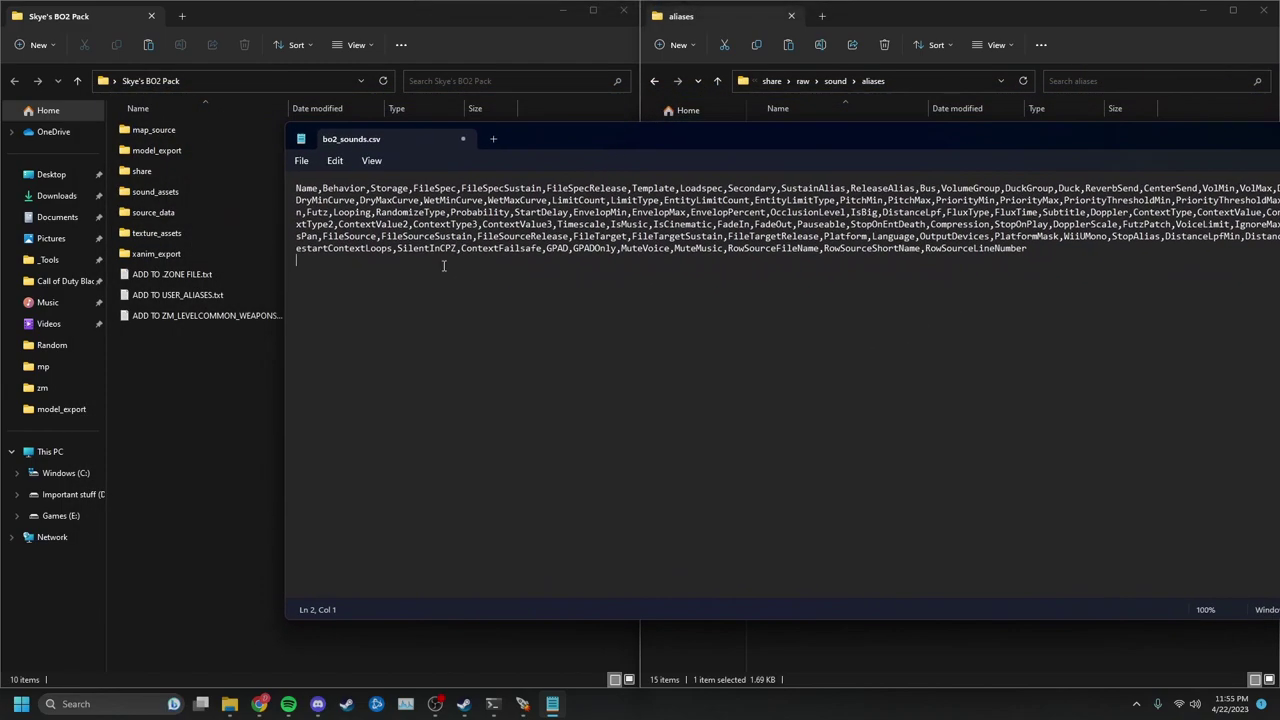
drag(284, 344, 586, 344)
drag(800, 140, 600, 406)
drag(761, 396, 808, 188)
Copy all weapon alias entries below the comment header of ADD TO USER_ALIASES.txt into bo2_sounds.csv under its column header, then save and close.
click(212, 295)
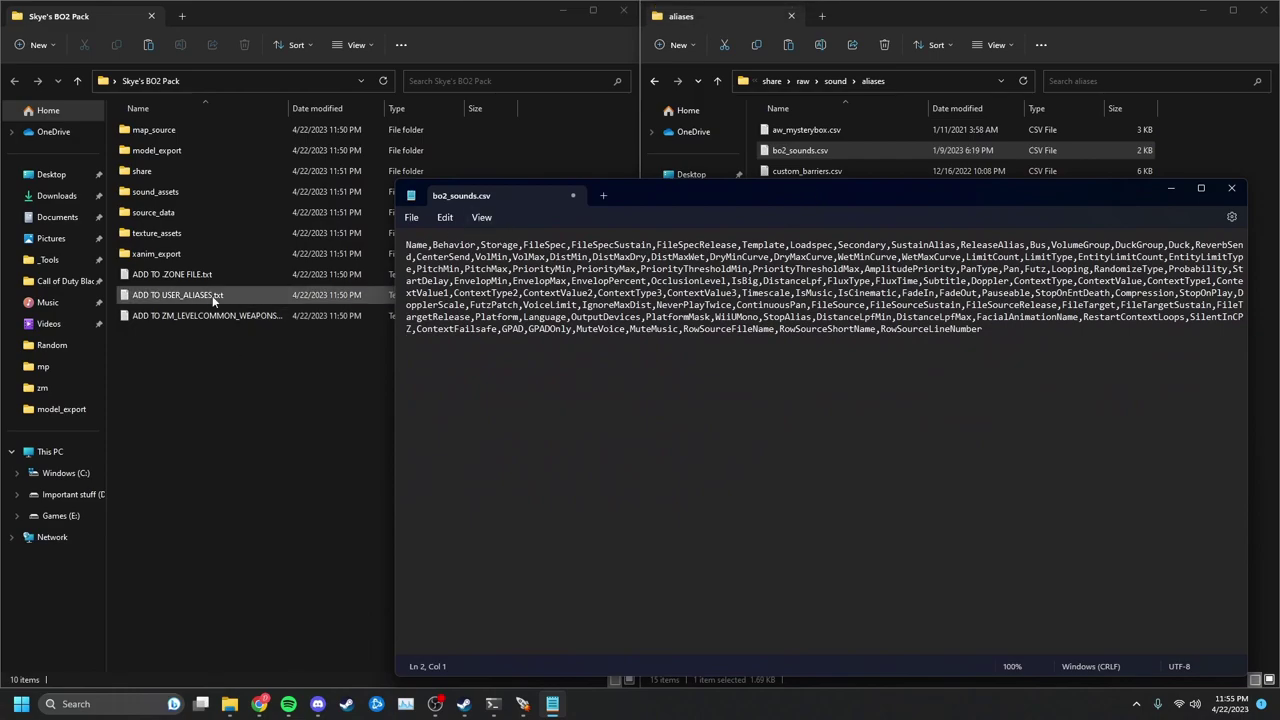
double_click(212, 295)
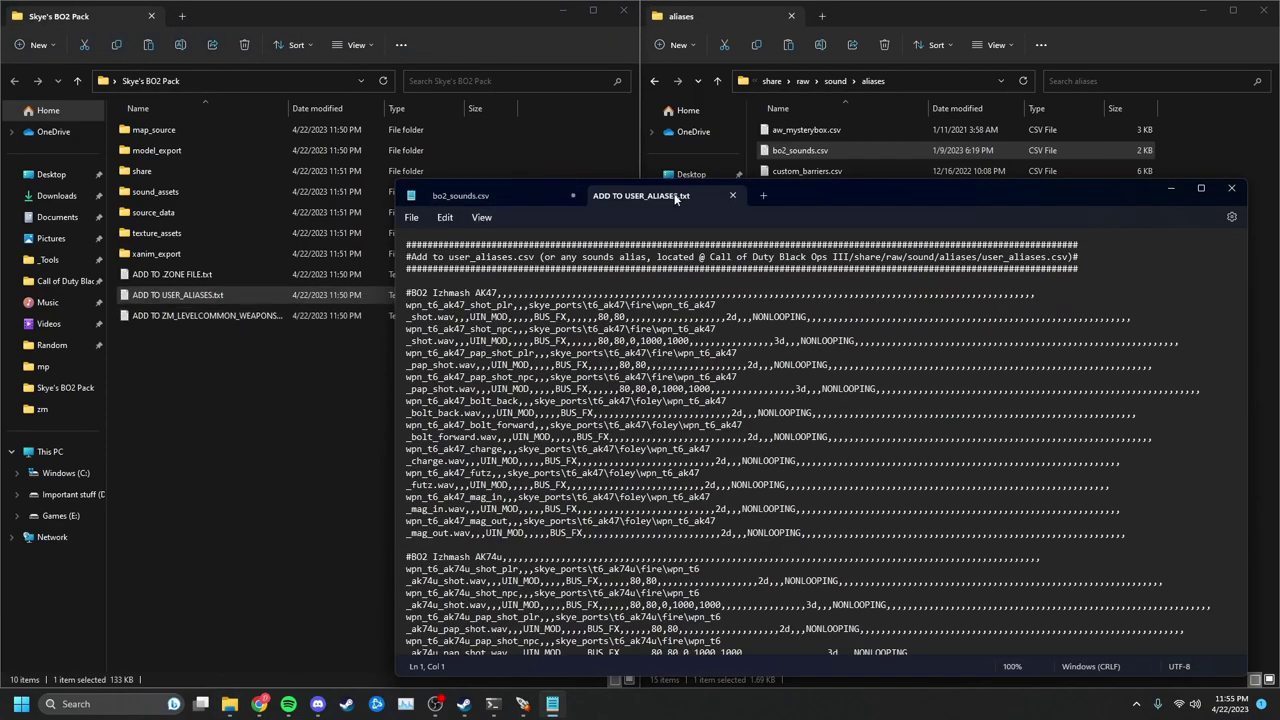
drag(804, 196, 716, 94)
drag(525, 251, 531, 263)
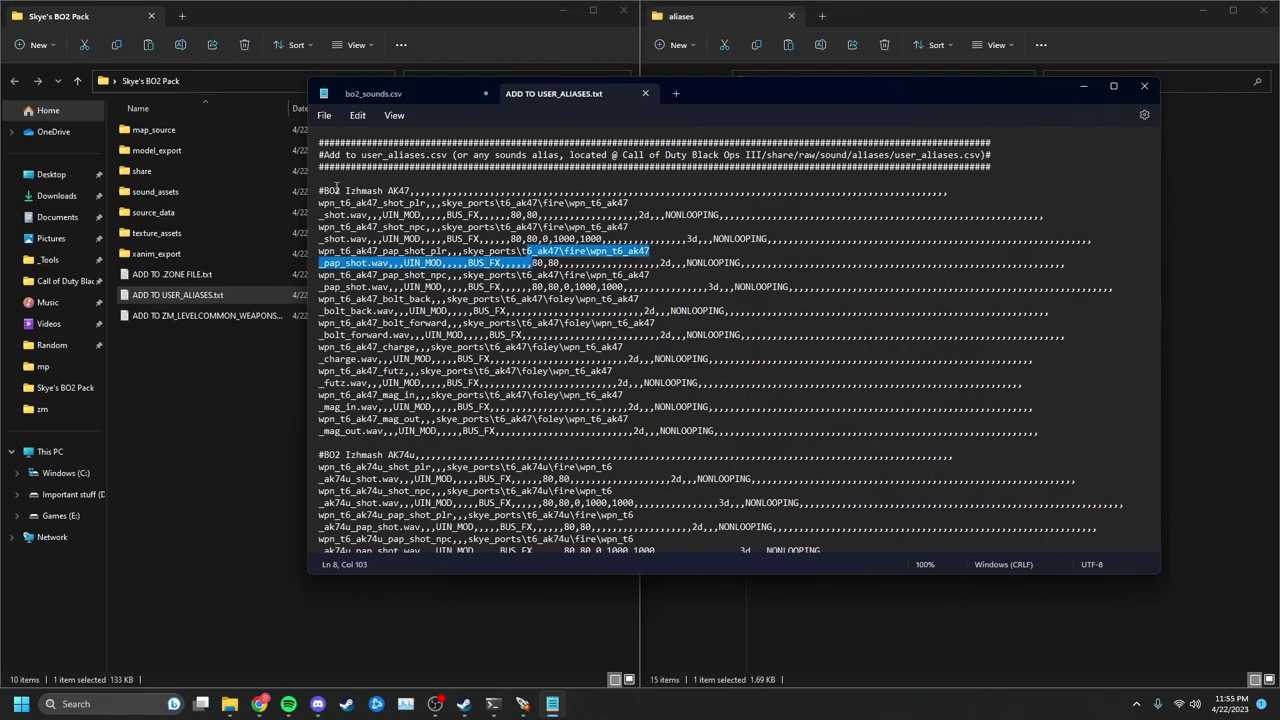
drag(320, 190, 951, 561)
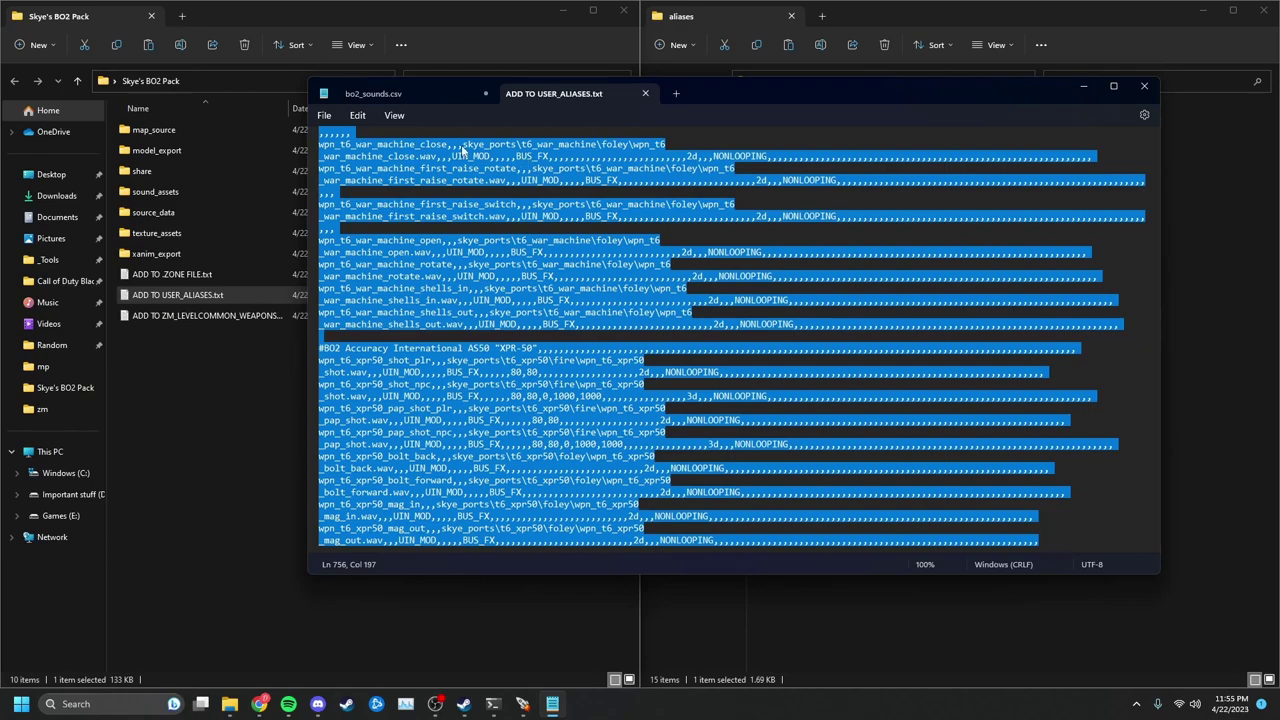
click(412, 96)
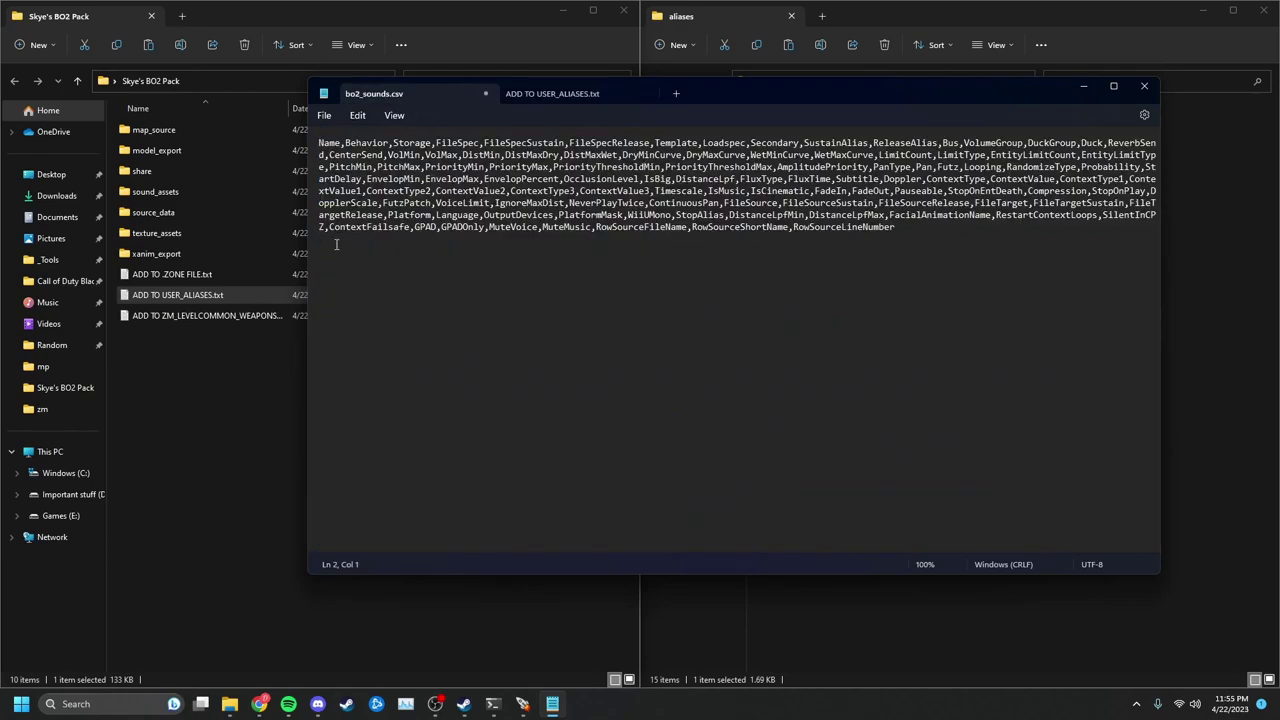
key(ctrl+v)
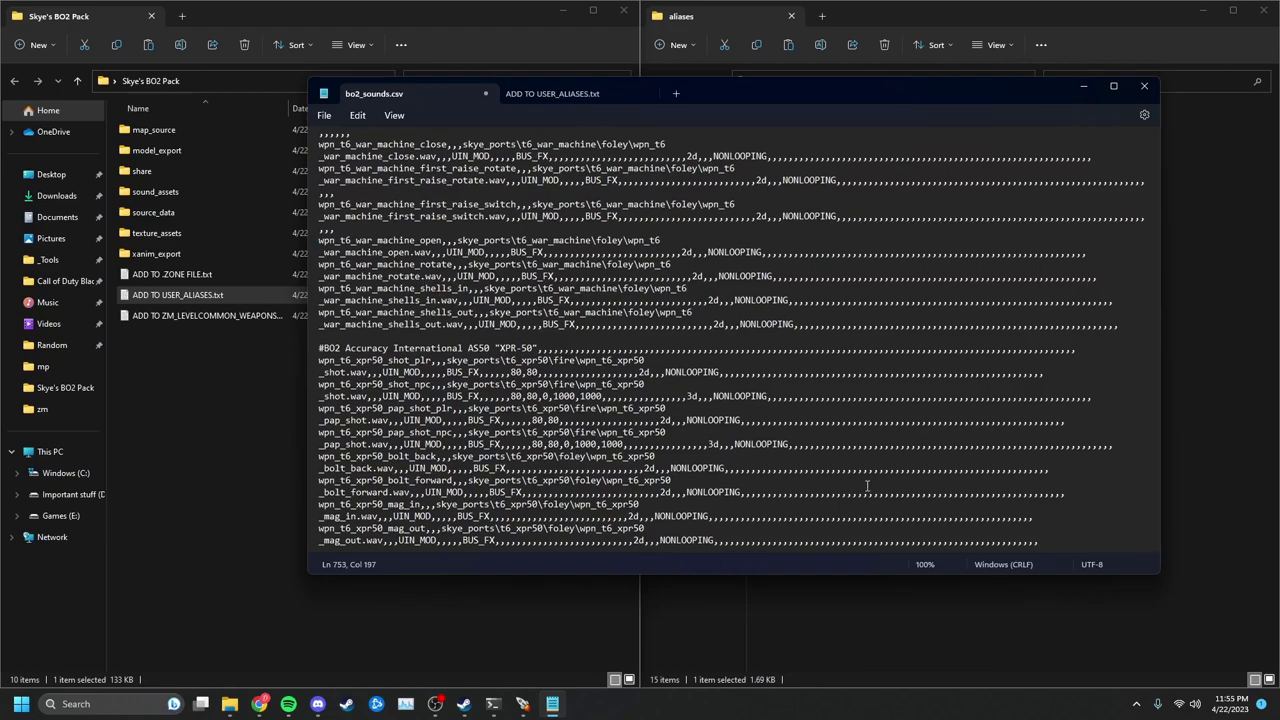
key(ctrl+s)
click(1144, 85)
Check in ADD TO ZM_LEVELCOMMON_WEAPONS.txt which weapon table file and folder its entries belong to, and close it.
click(200, 316)
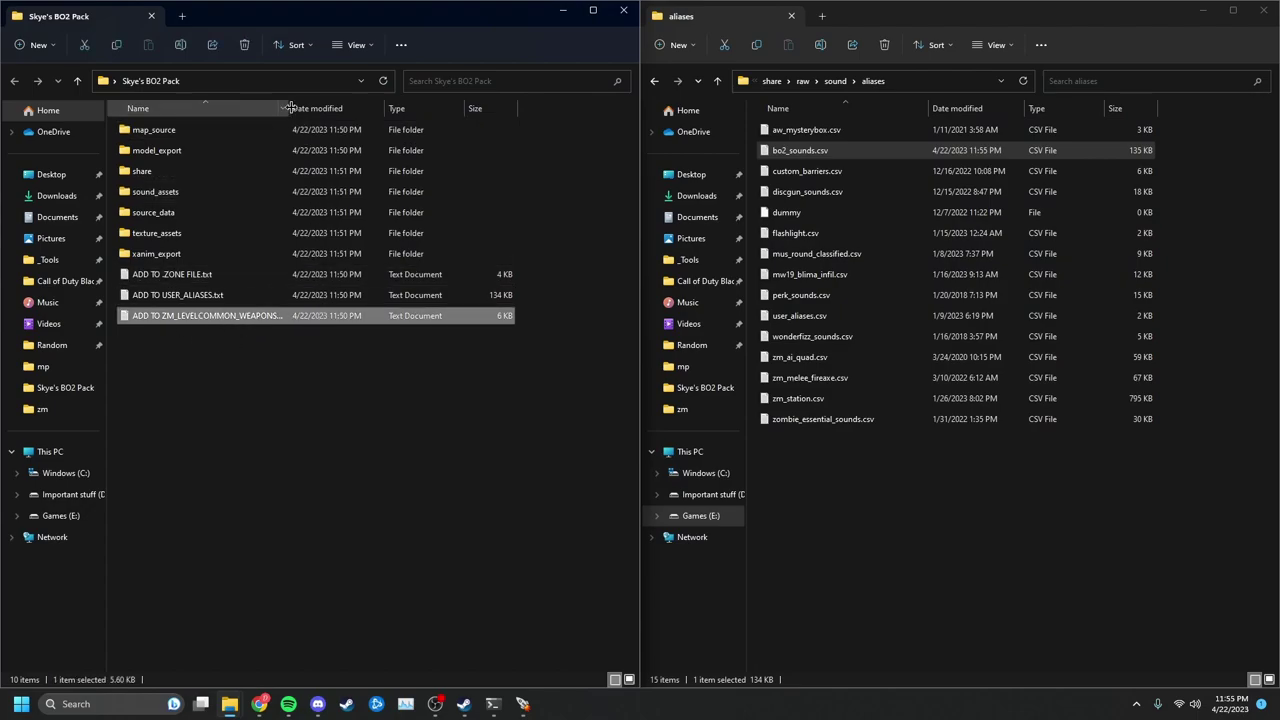
drag(285, 107, 395, 107)
double_click(188, 316)
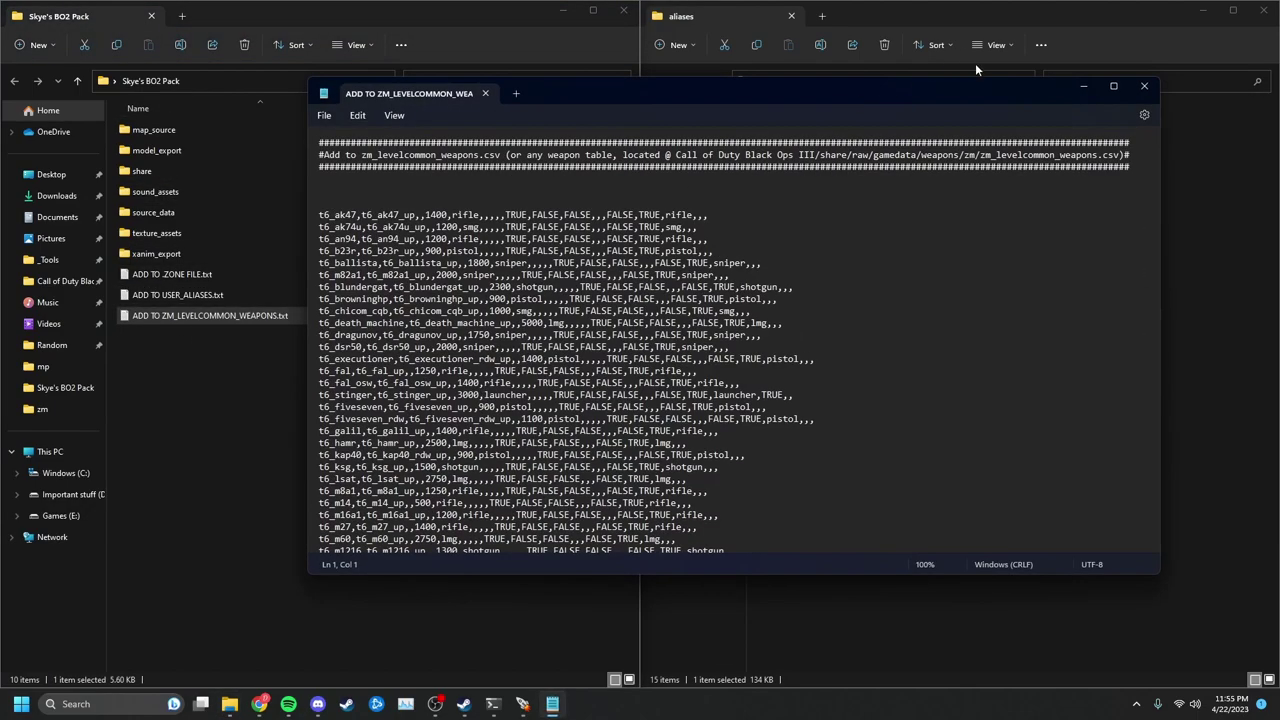
click(1143, 88)
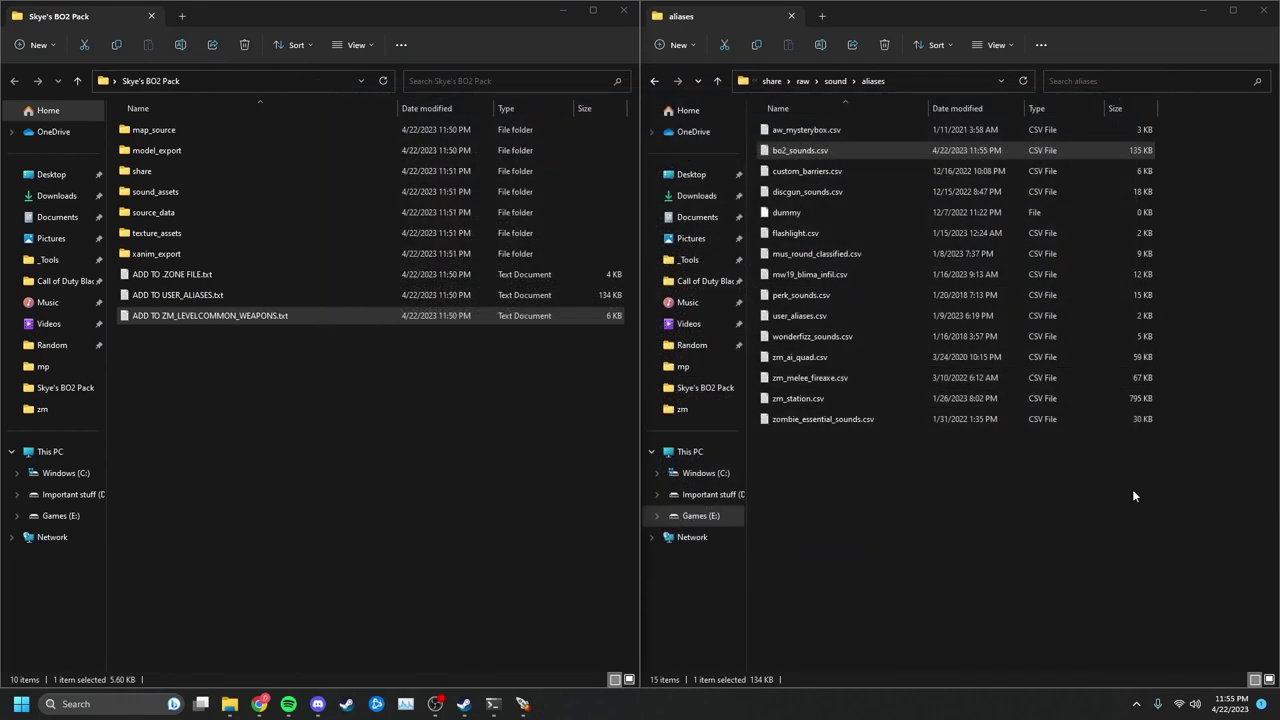
Go back to the Call of Duty Black Ops III root and copy the gamedata folder from share\raw.
click(1134, 488)
click(772, 81)
click(855, 81)
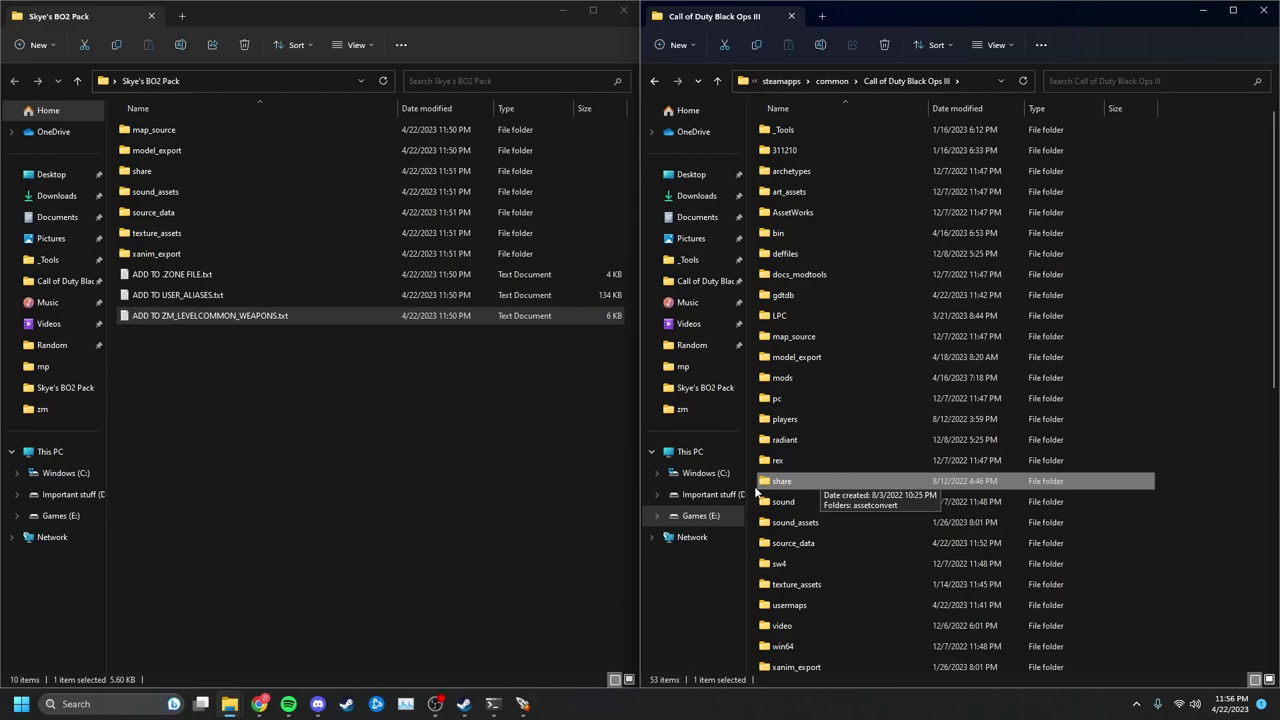
double_click(815, 483)
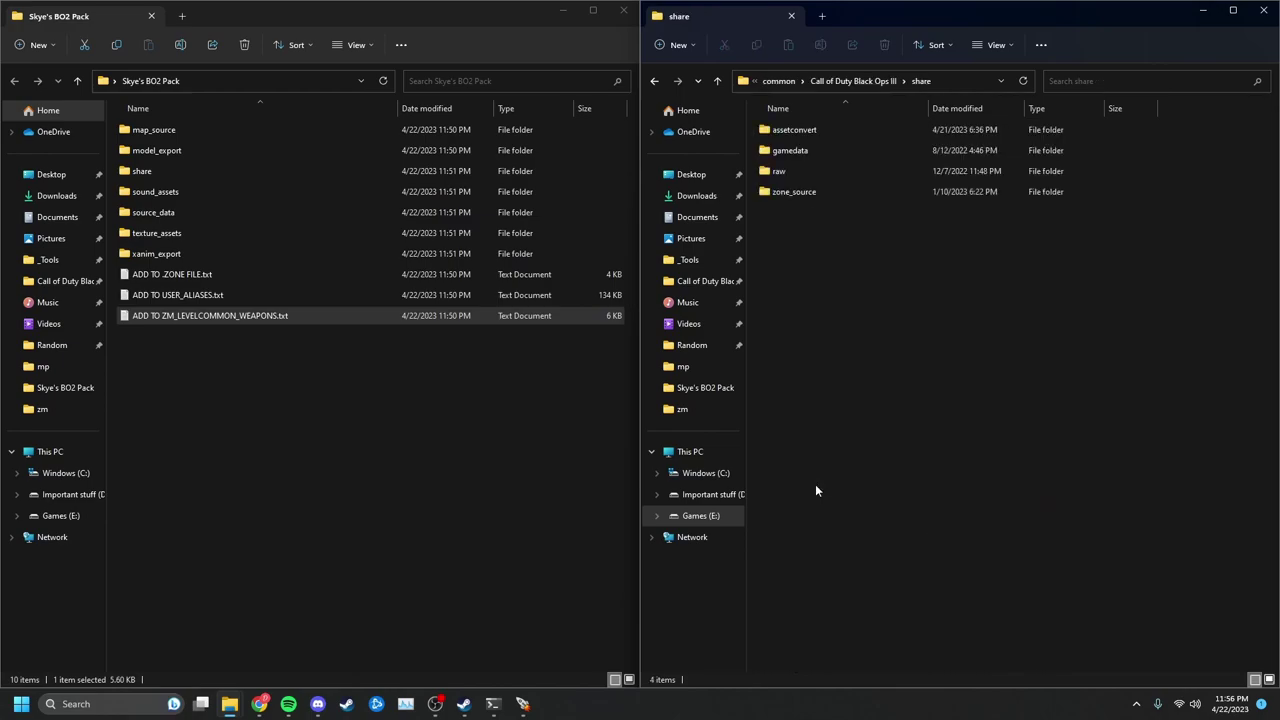
double_click(815, 171)
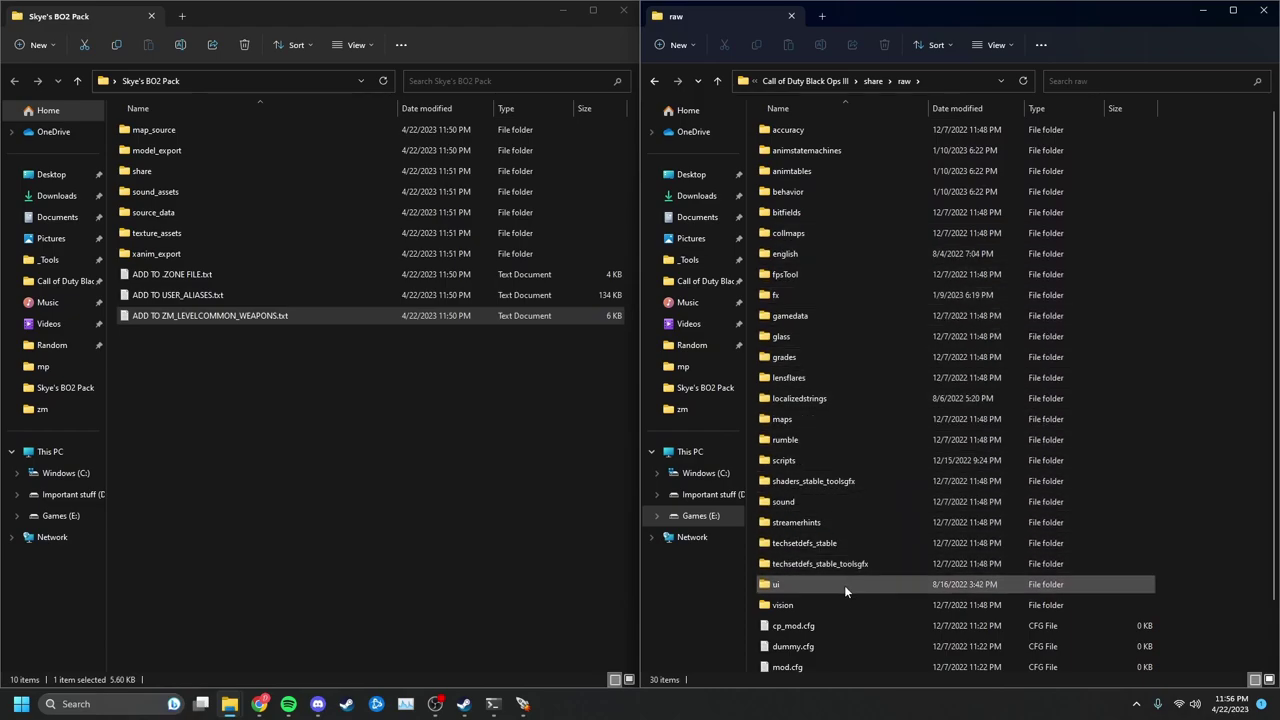
right_click(836, 318)
click(876, 336)
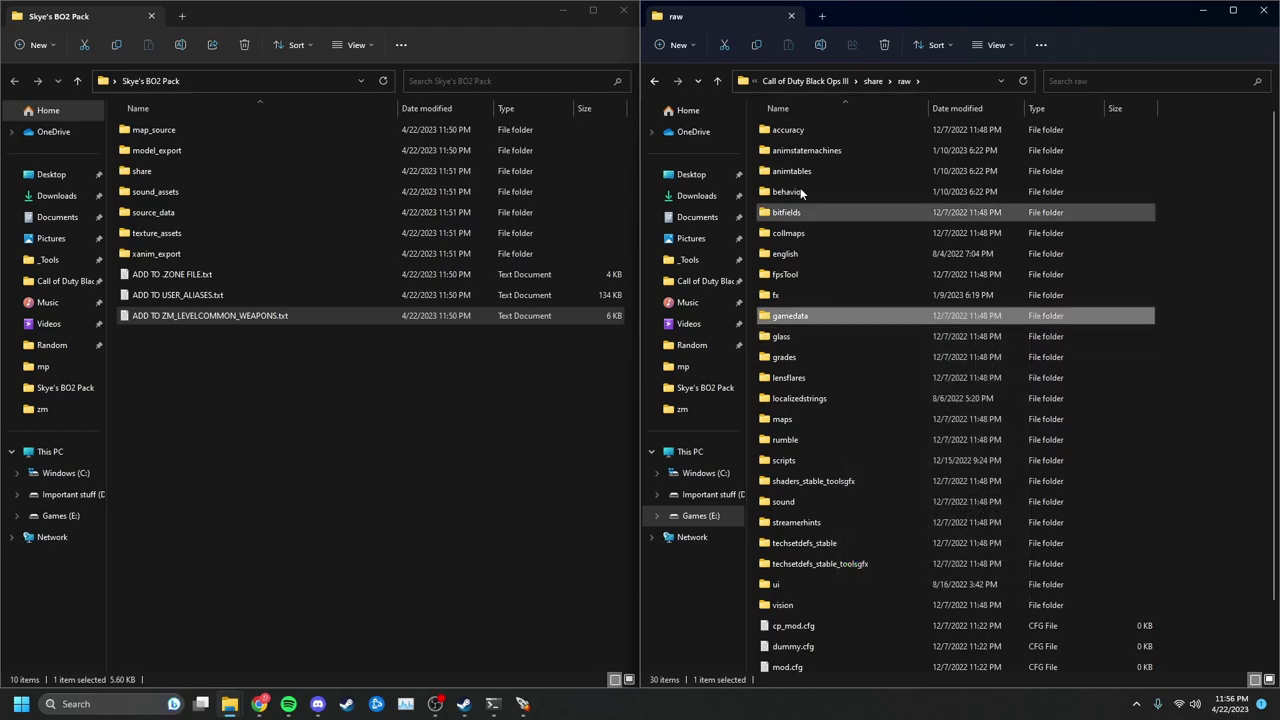
Paste the copied gamedata folder into the map's usermaps\zm_test folder.
click(805, 82)
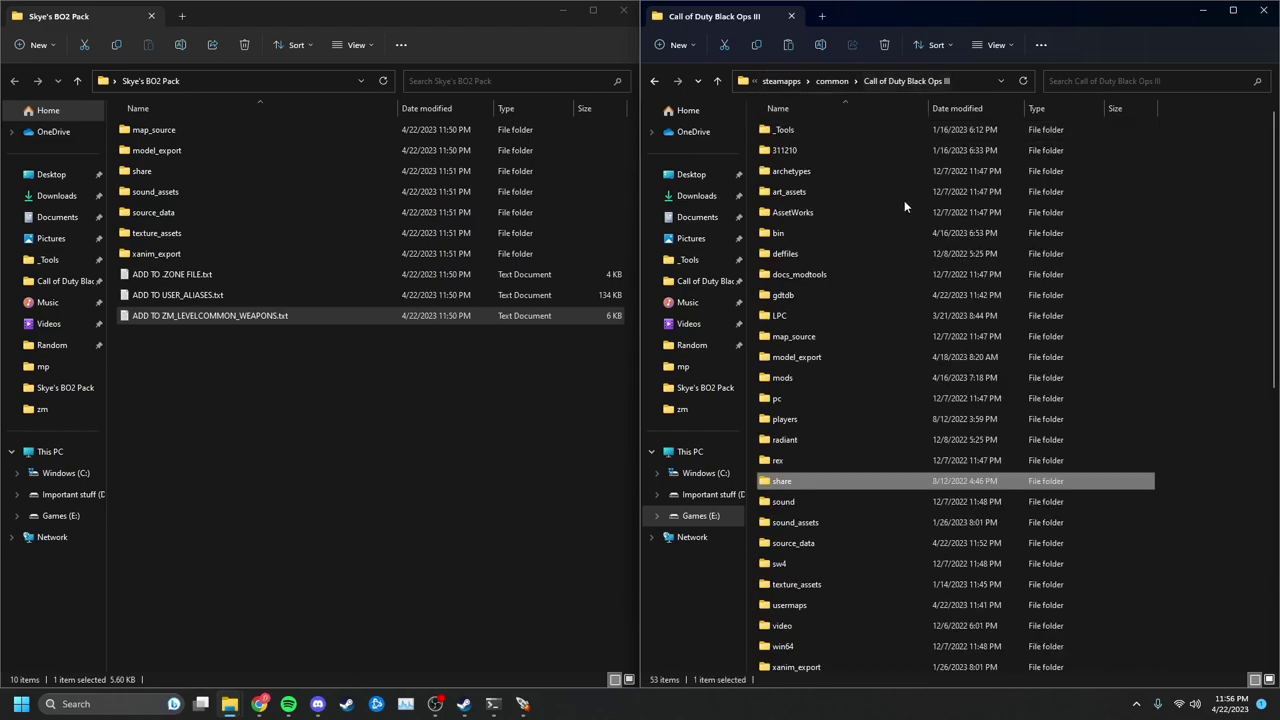
double_click(820, 603)
double_click(828, 212)
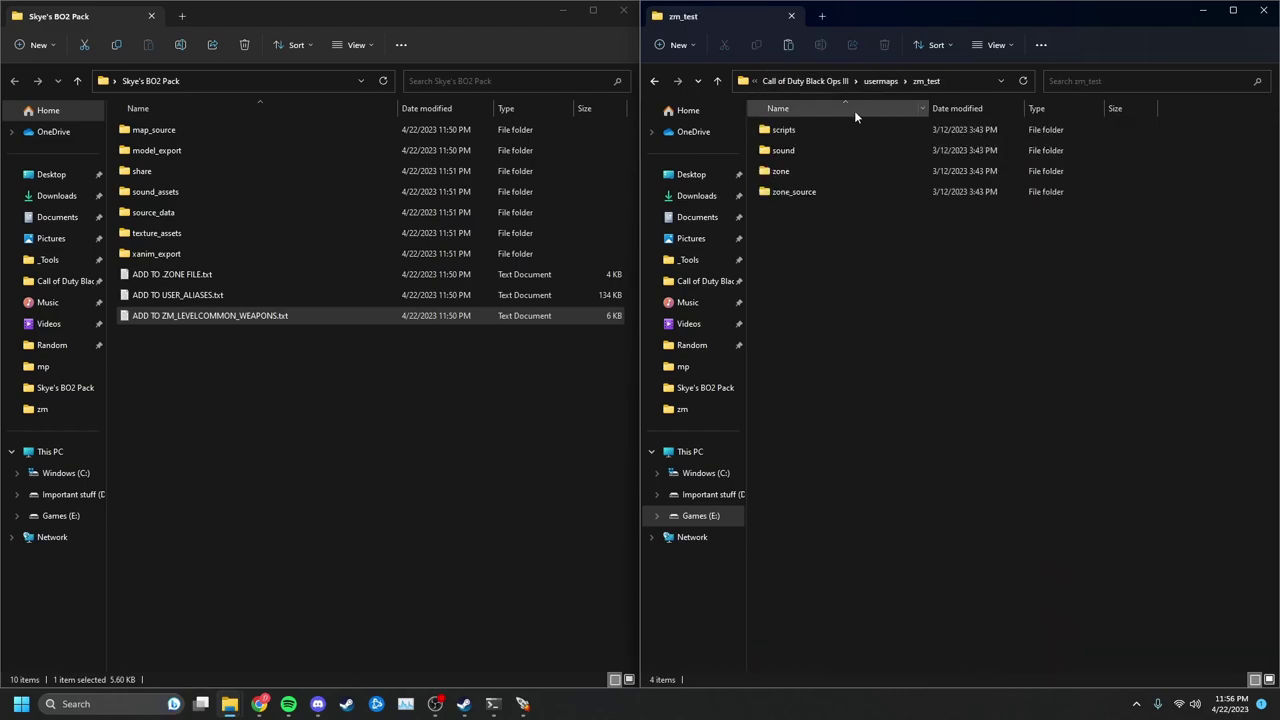
right_click(810, 270)
click(816, 289)
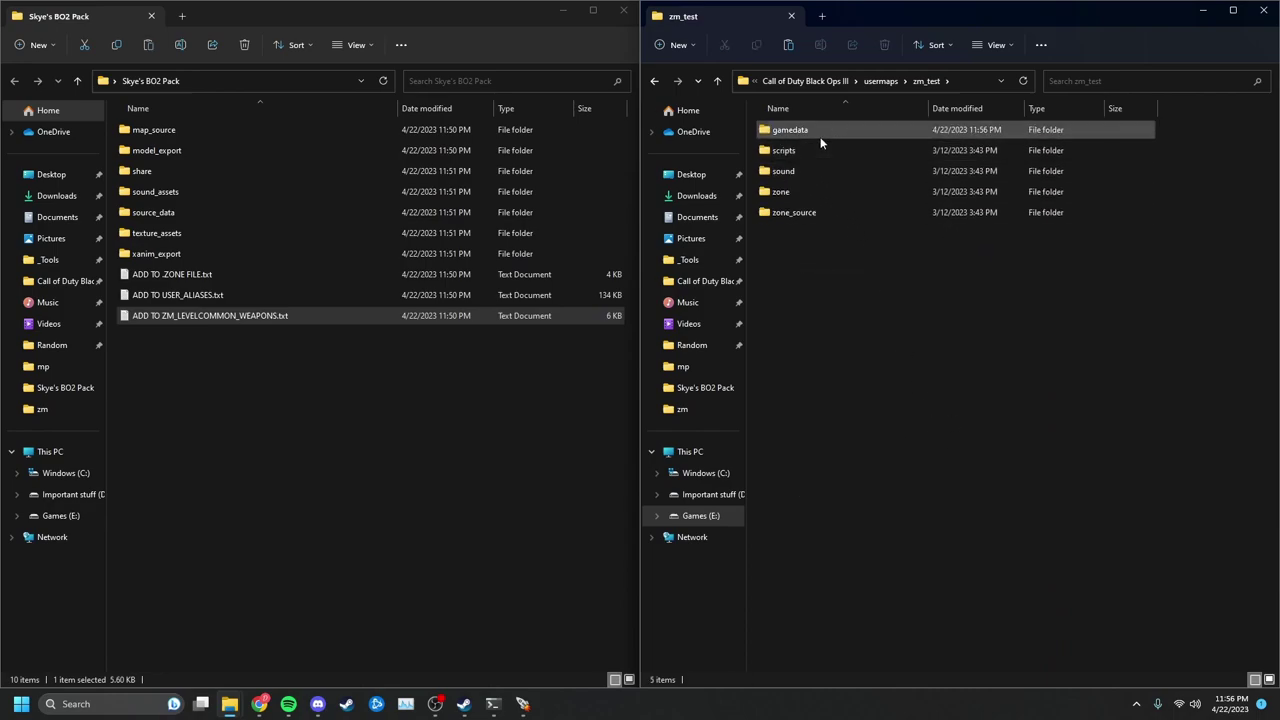
Delete constbaselines, gamesettings, playeranim and tables from zm_test's gamedata folder, and the common folder from its weapons subfolder.
double_click(820, 140)
click(809, 195)
shift+click(820, 131)
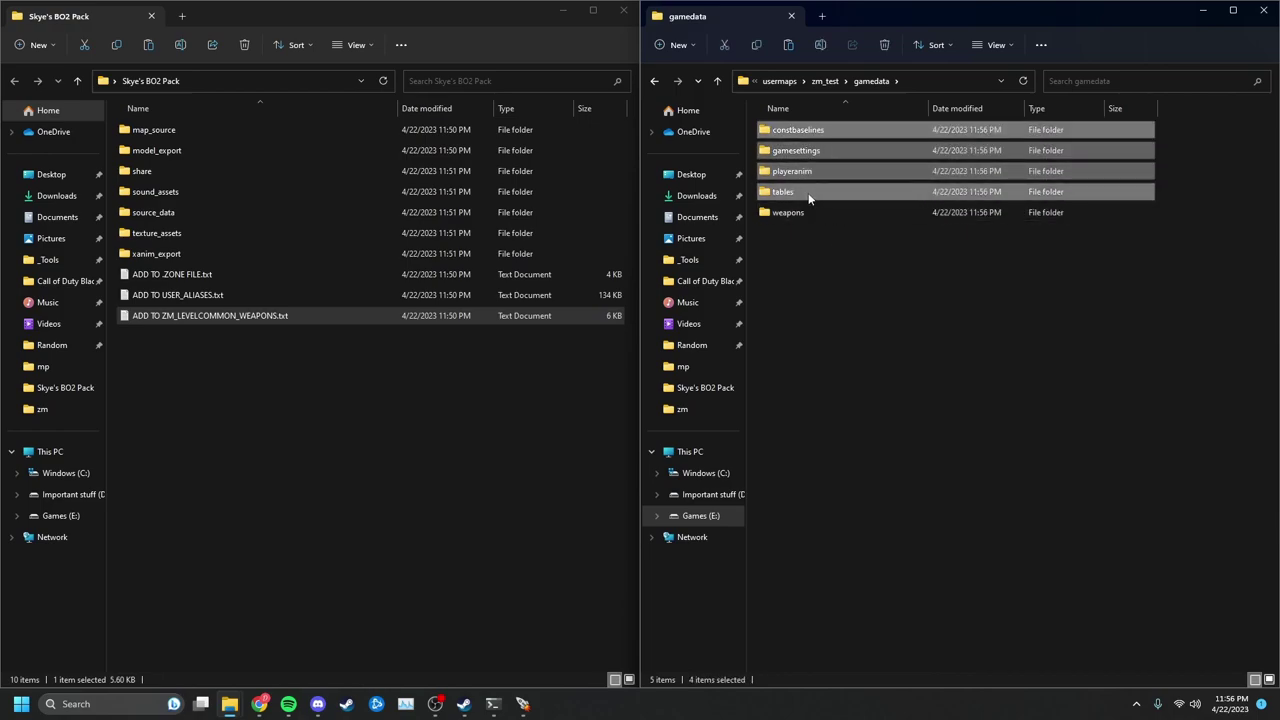
right_click(808, 197)
click(925, 209)
double_click(806, 133)
click(810, 133)
right_click(810, 136)
click(922, 148)
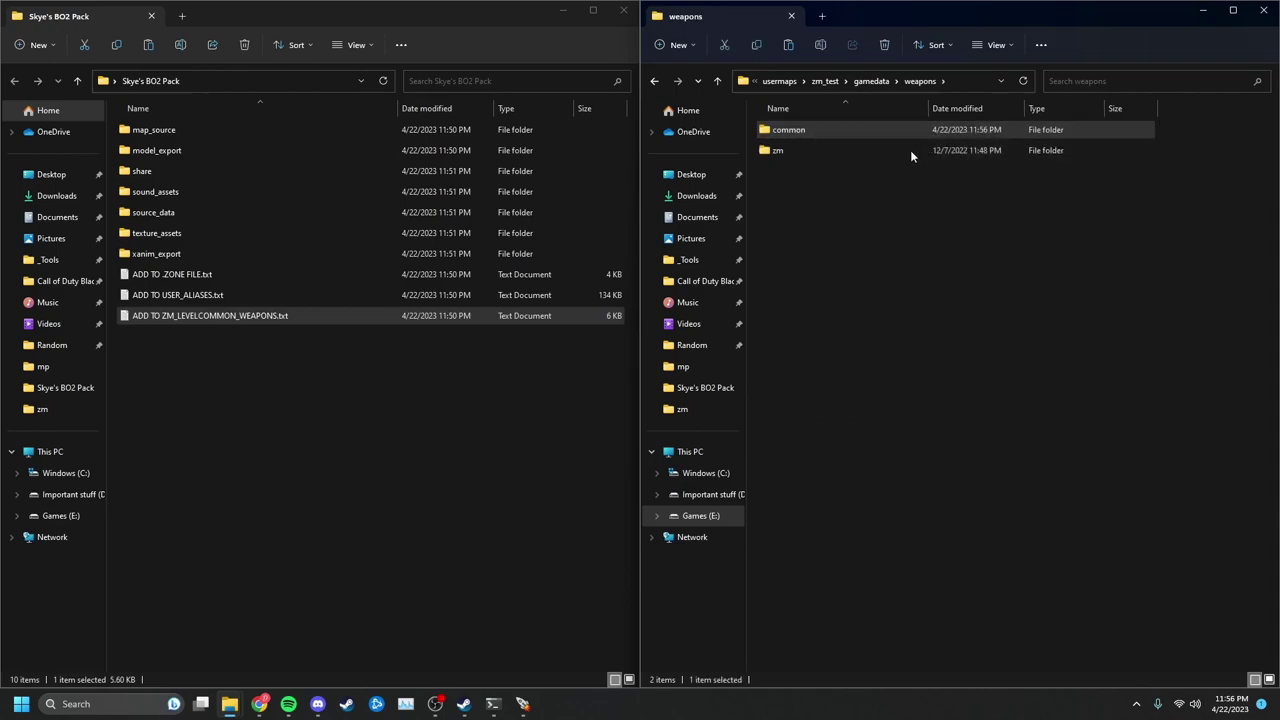
Open zm_levelcommon_weapons.csv from zm_test's gamedata\weapons\zm folder and delete all weapon rows below the ray_gun row.
double_click(794, 136)
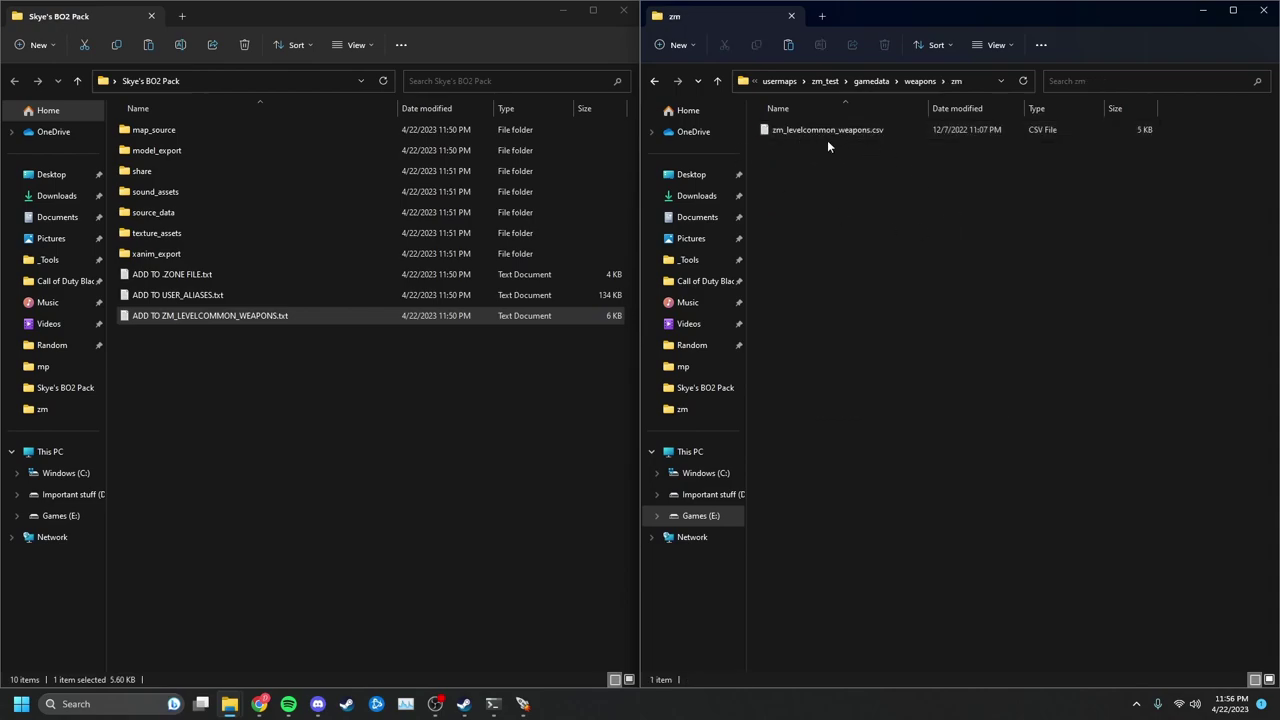
double_click(875, 132)
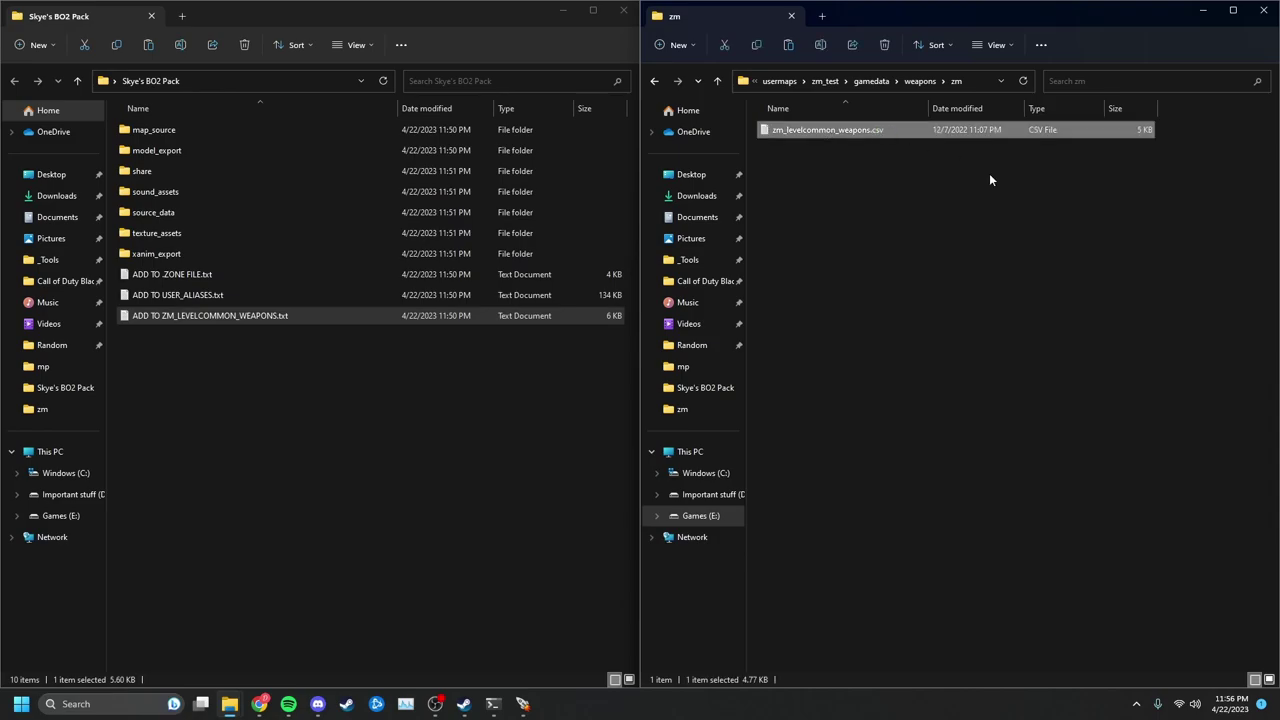
drag(603, 106, 731, 99)
scroll(751, 258, down, 6)
drag(993, 528, 1060, 560)
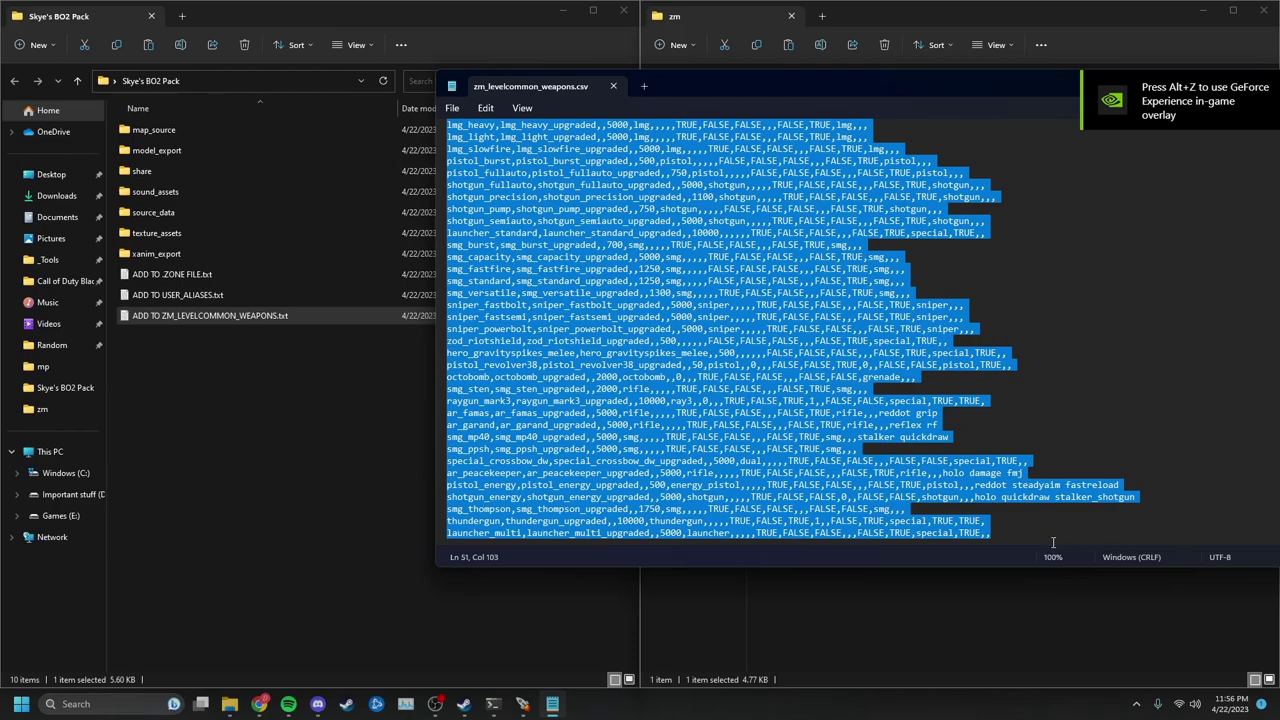
key(Delete)
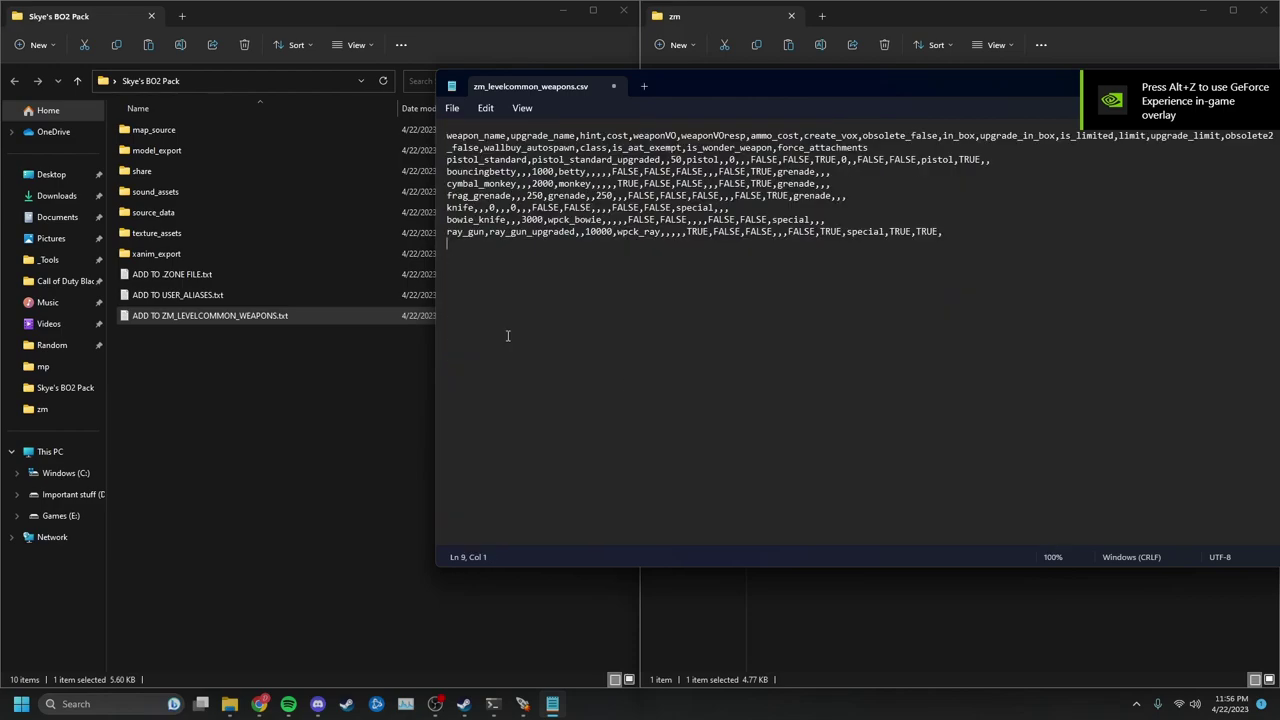
Copy all t6 weapon rows from ADD TO ZM_LEVELCOMMON_WEAPONS.txt to directly below ray_gun in zm_levelcommon_weapons.csv, leaving no blank line, and save.
double_click(300, 315)
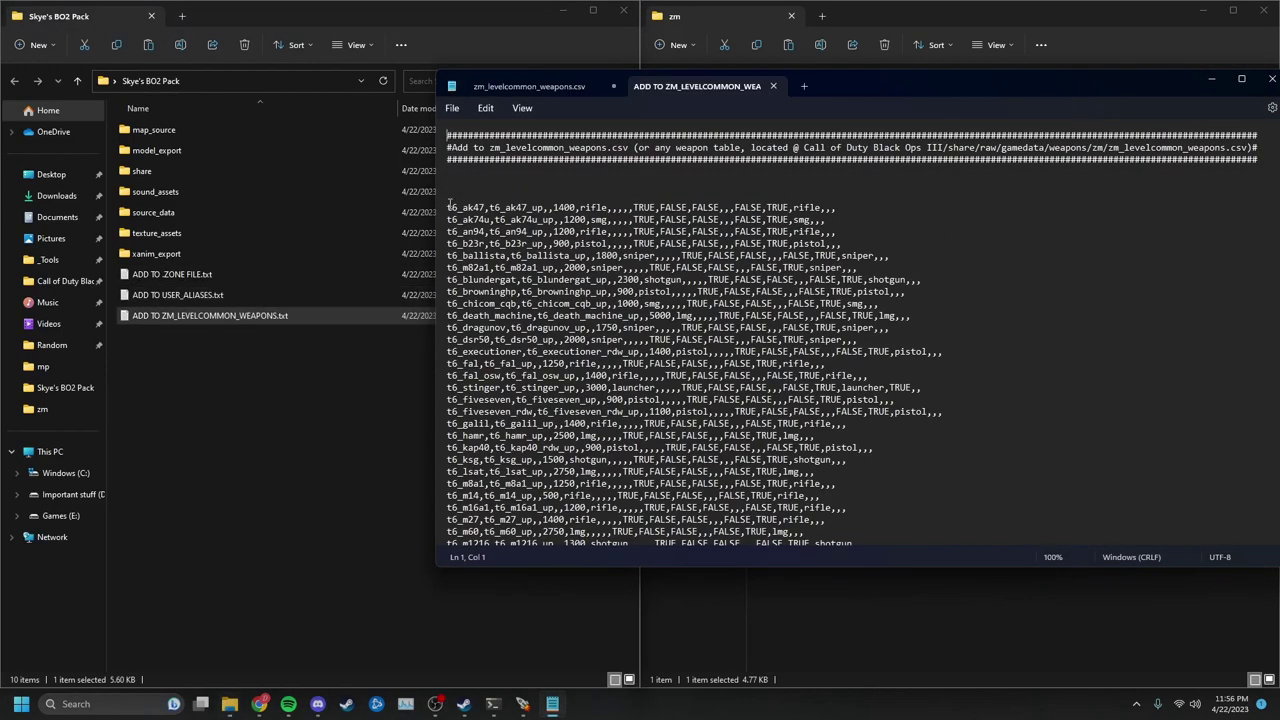
drag(450, 207, 928, 541)
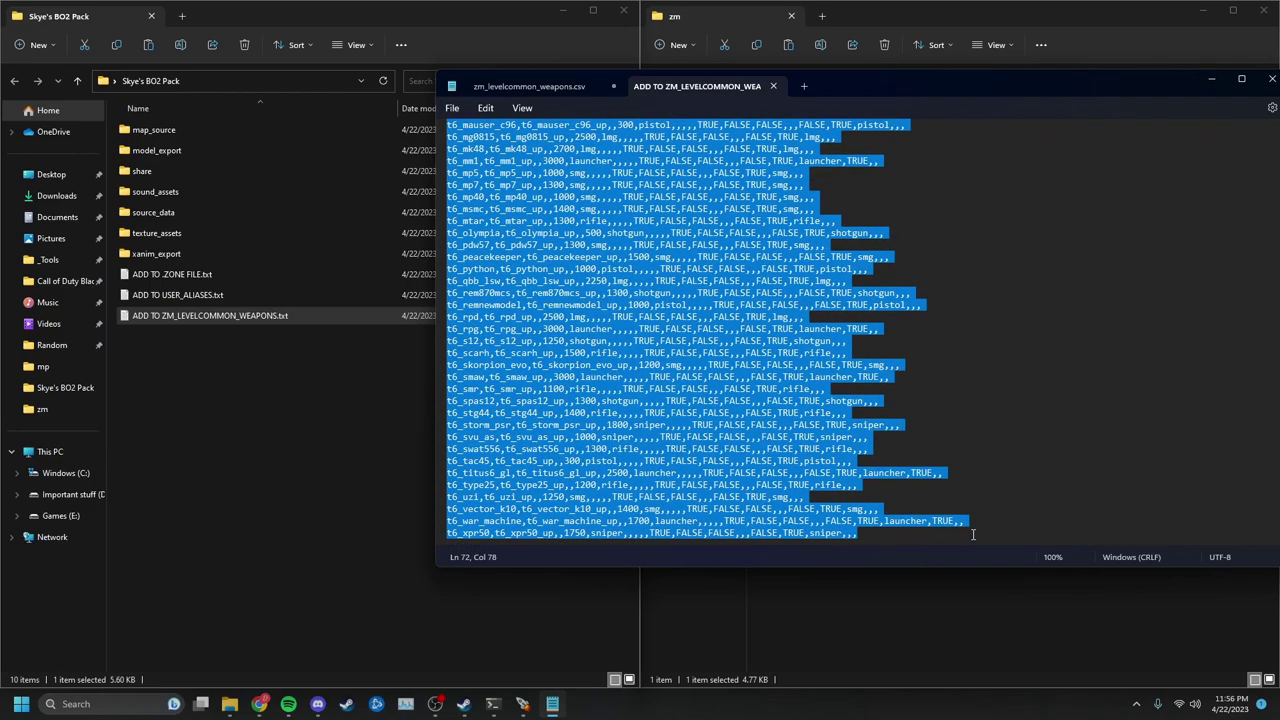
click(495, 86)
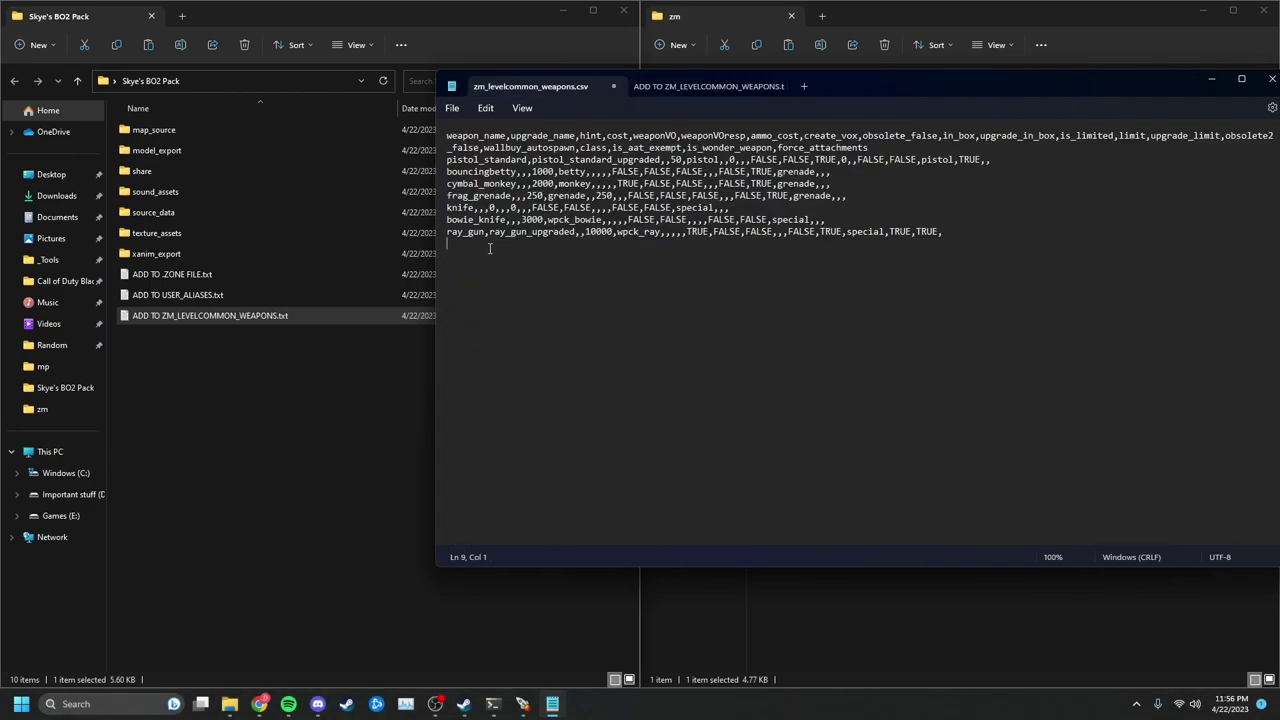
key(ctrl+v)
scroll(460, 258, up, 14)
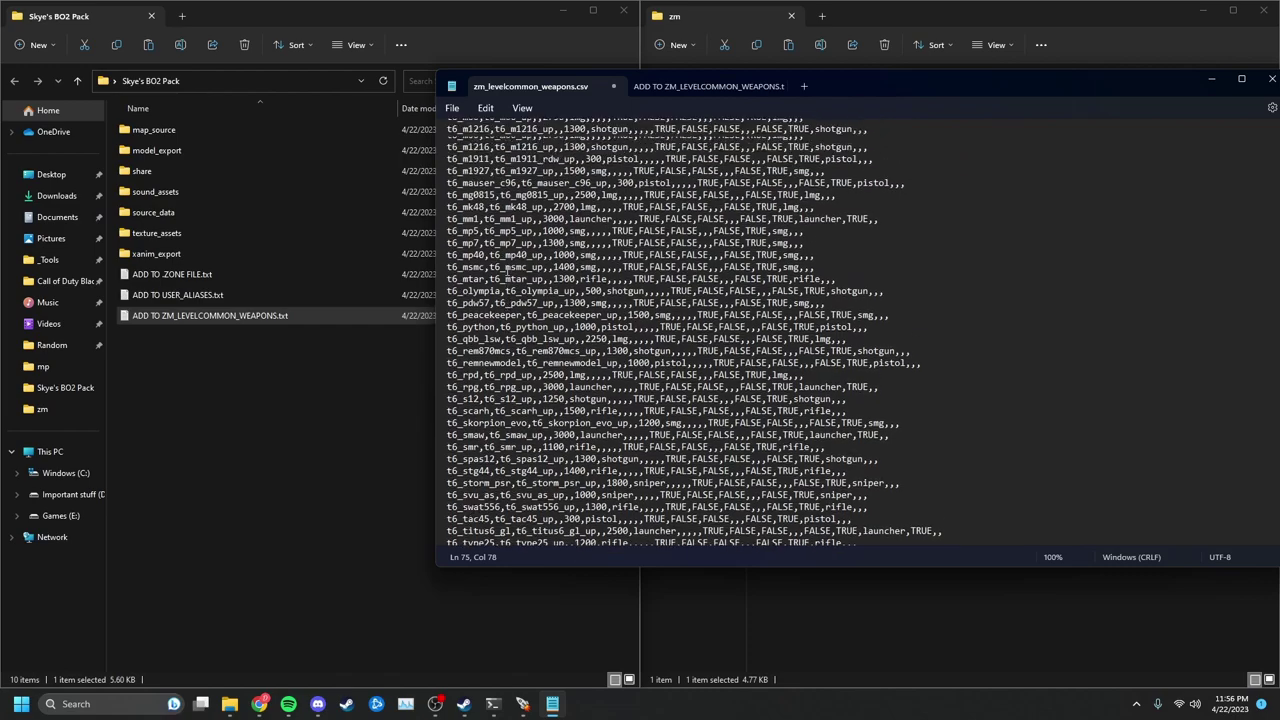
click(449, 256)
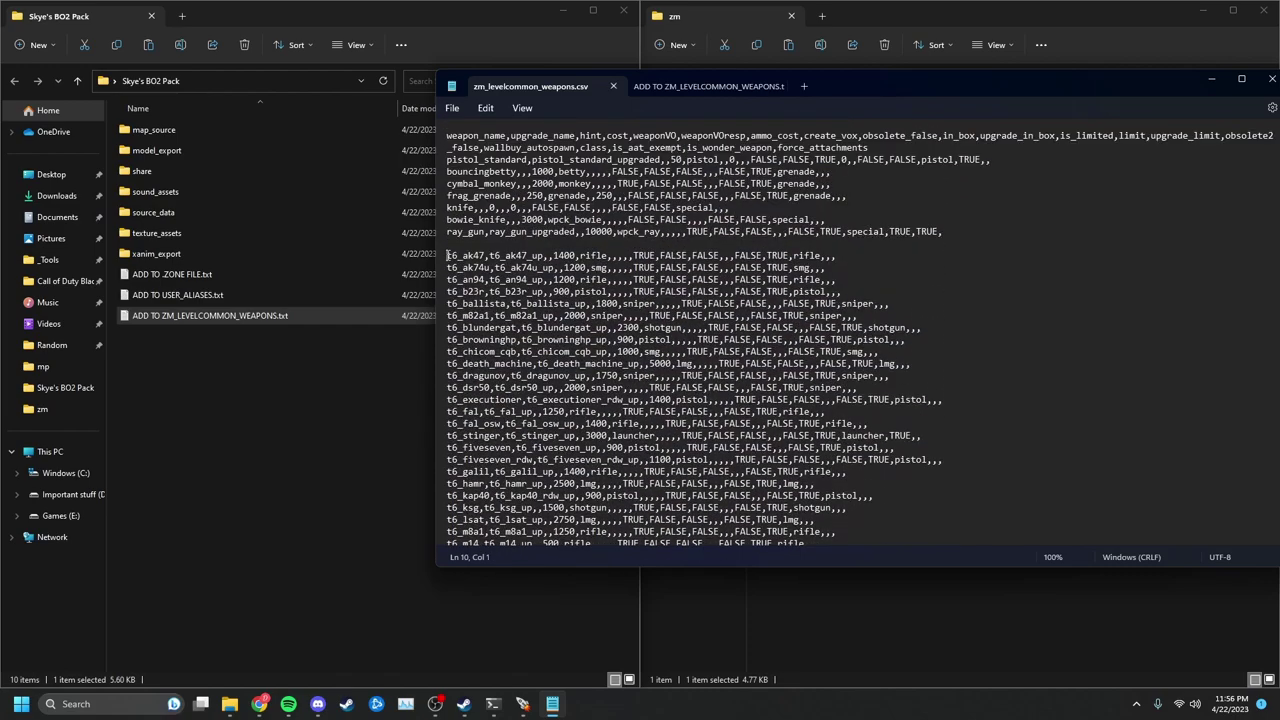
key(BackSpace)
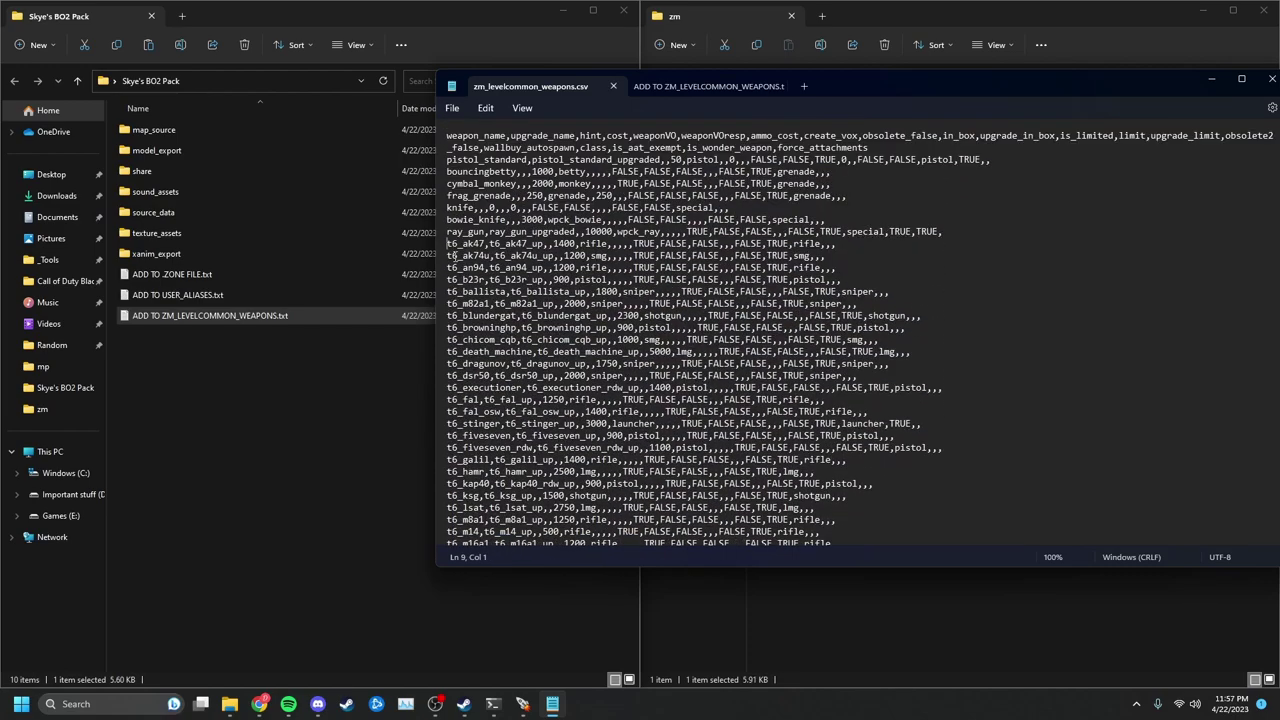
Close the weapon table text files and both File Explorer windows.
drag(868, 89, 428, 99)
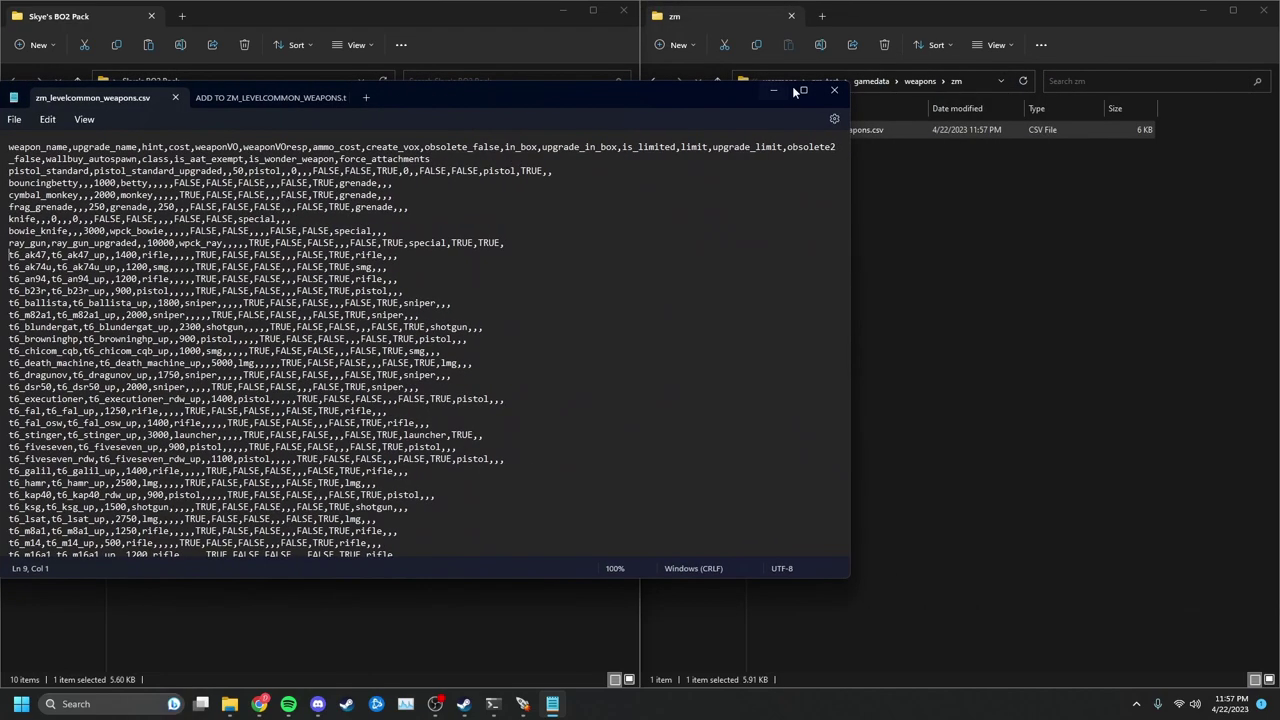
click(829, 89)
click(623, 10)
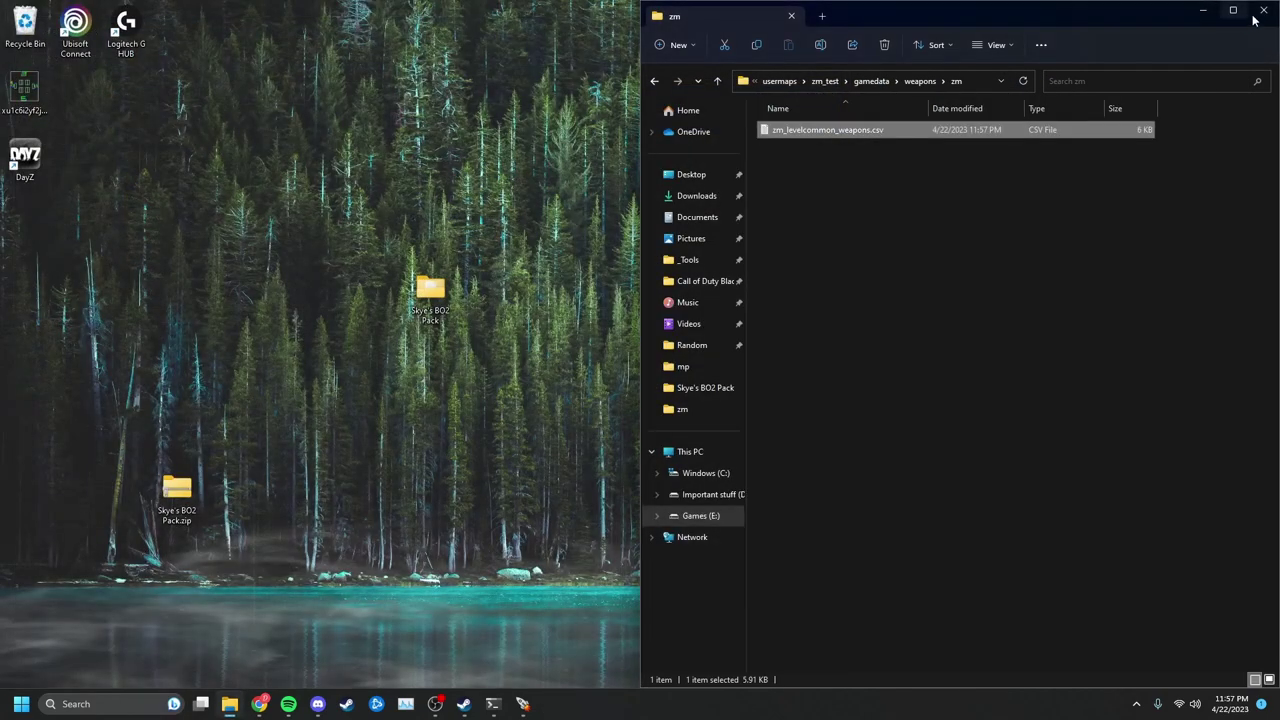
click(1262, 10)
Switch to the Black Ops III Mod Tools Launcher, open the zm_test map in Radiant and minimize the launcher.
click(522, 704)
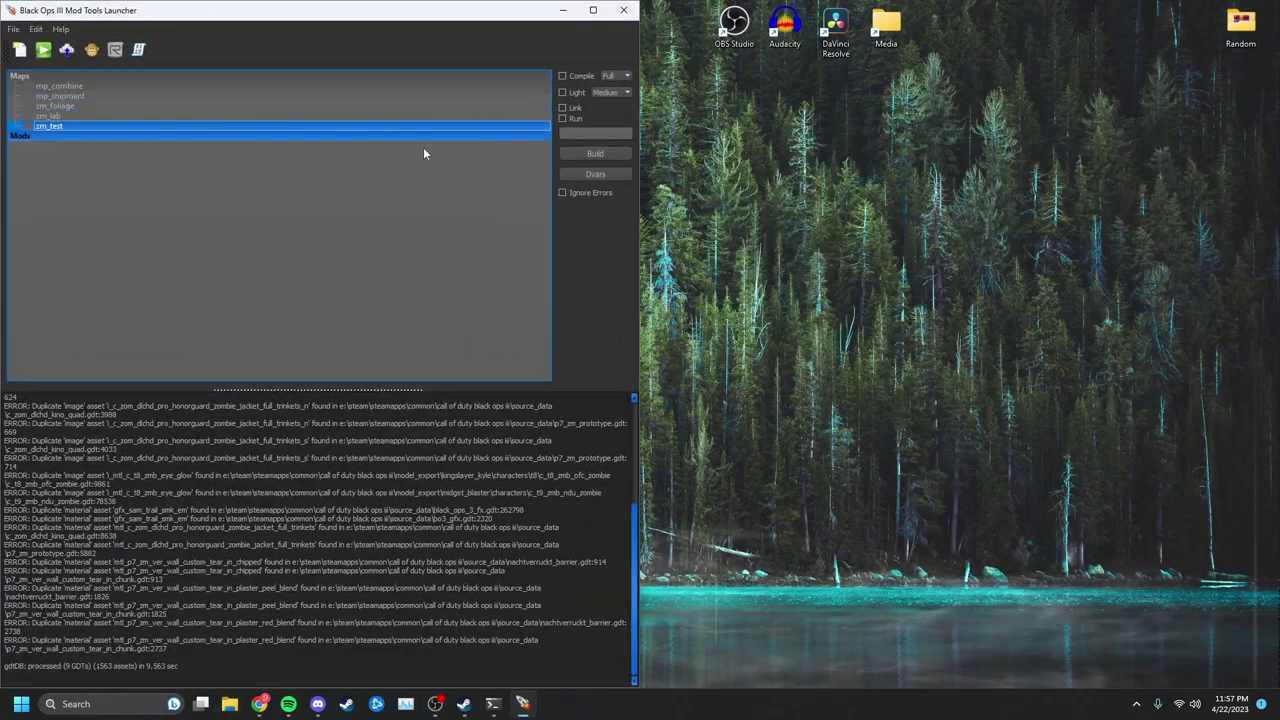
right_click(128, 126)
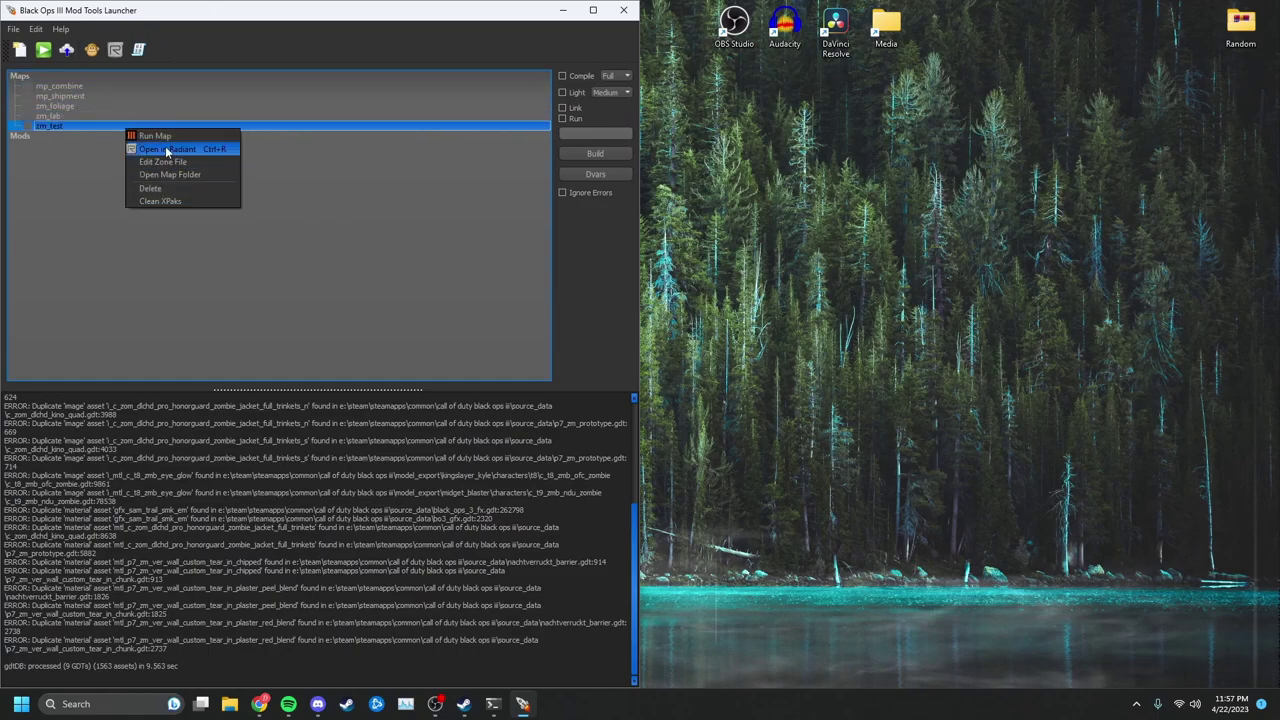
click(200, 150)
click(563, 10)
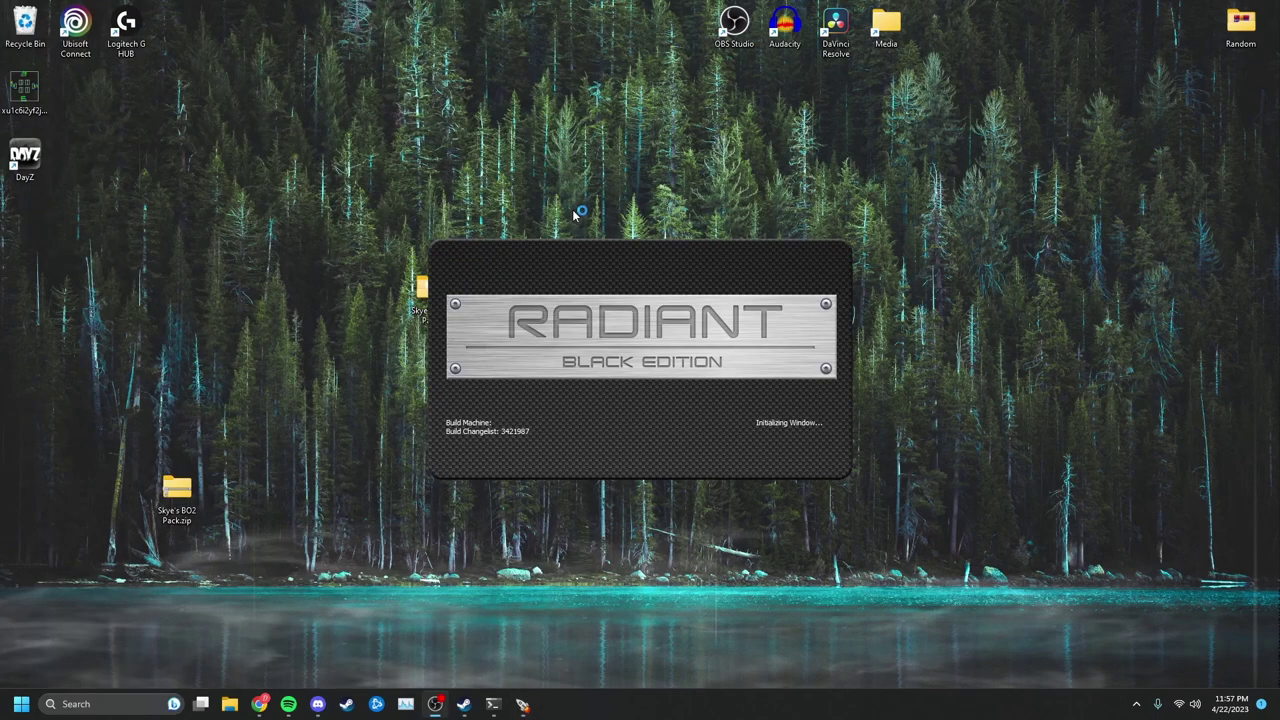
drag(421, 290, 225, 366)
drag(266, 528, 25, 28)
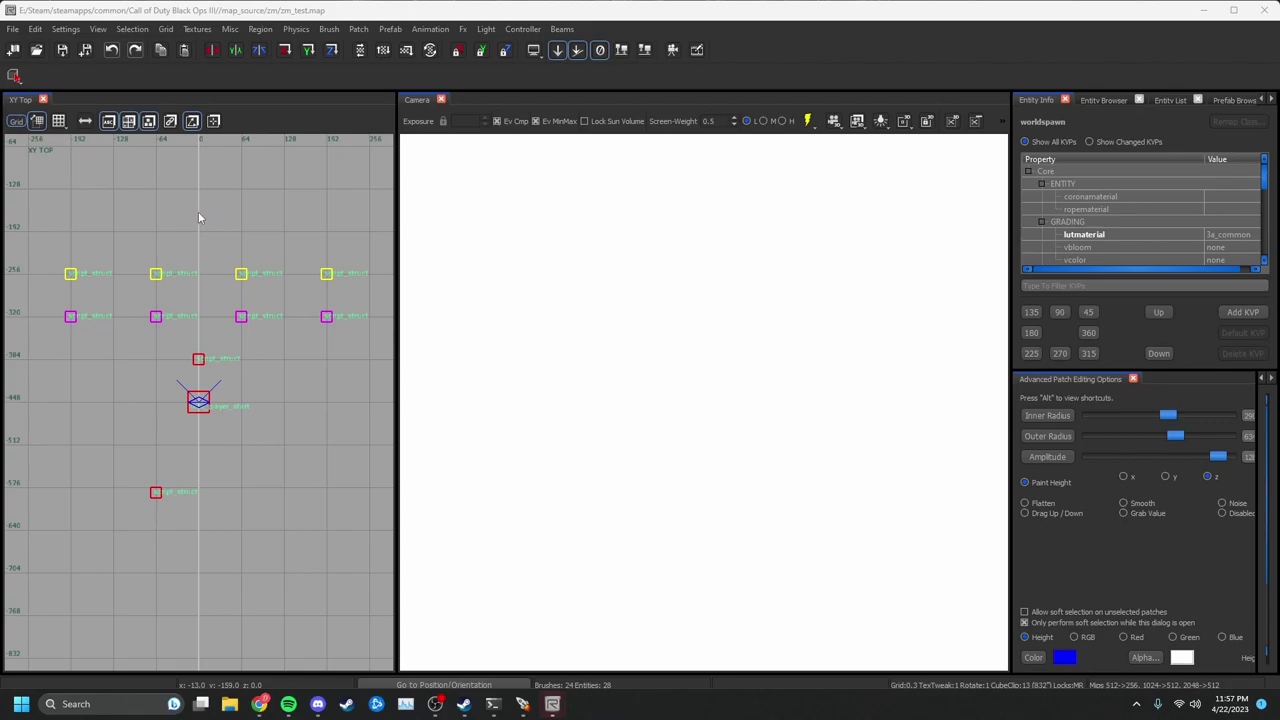
Enable runtime lighting in the camera view and widen the camera view by narrowing the 2D view.
right_drag(790, 348, 814, 345)
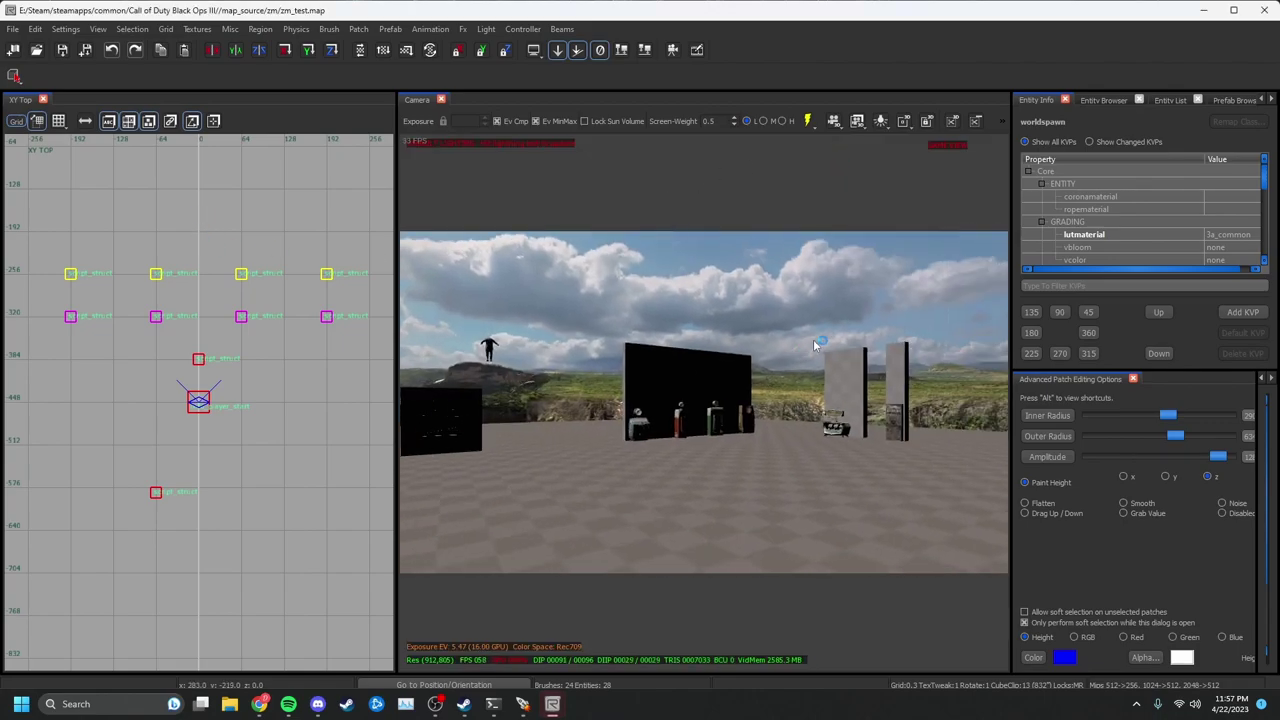
click(807, 121)
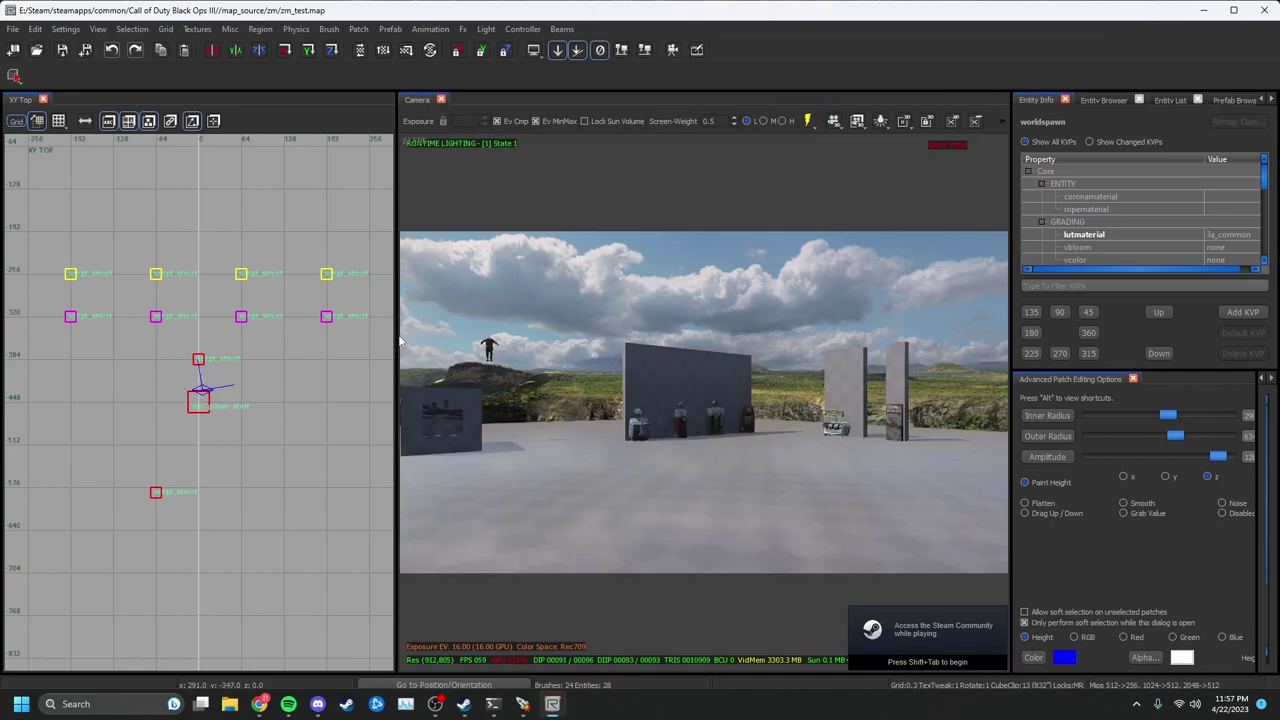
drag(397, 334, 219, 342)
Select the magic box prefab against the free-standing wall and replace its model with mystery box prefab _prefabs/zm/mysterybox_0.map.
right_drag(723, 430, 900, 422)
key(g)
right_drag(993, 452, 606, 449)
click(694, 416)
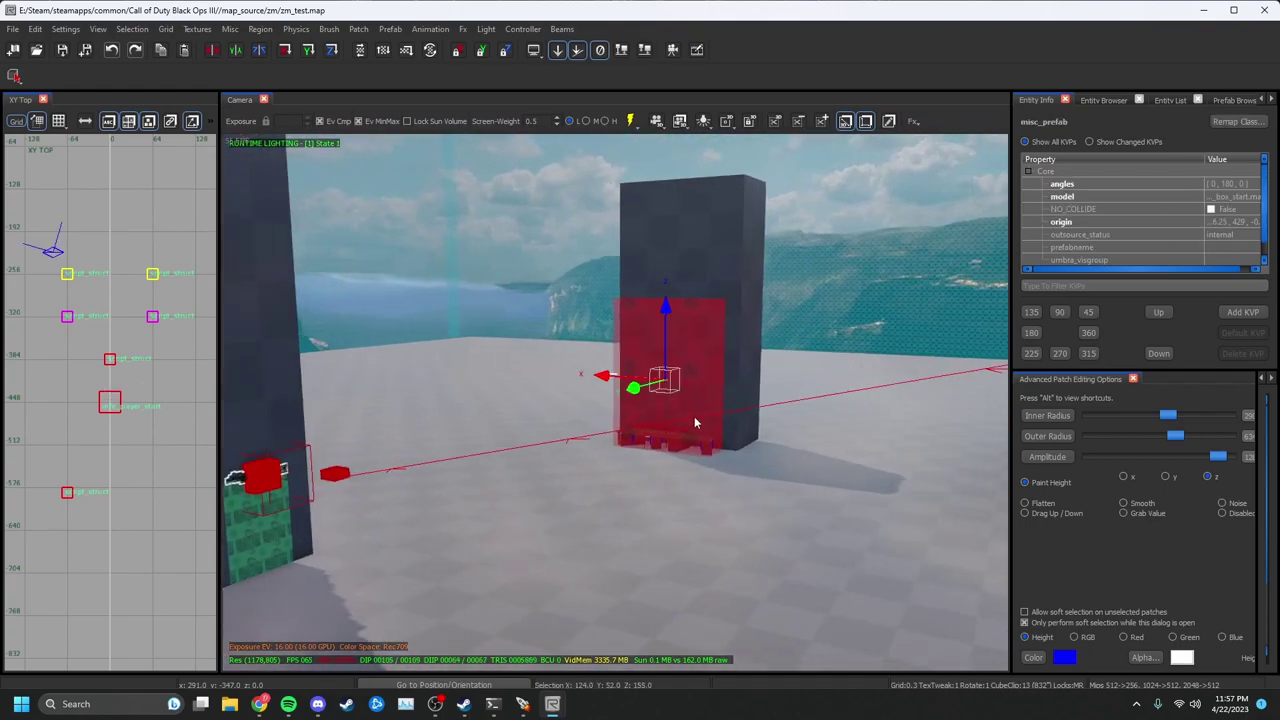
drag(1010, 214, 858, 214)
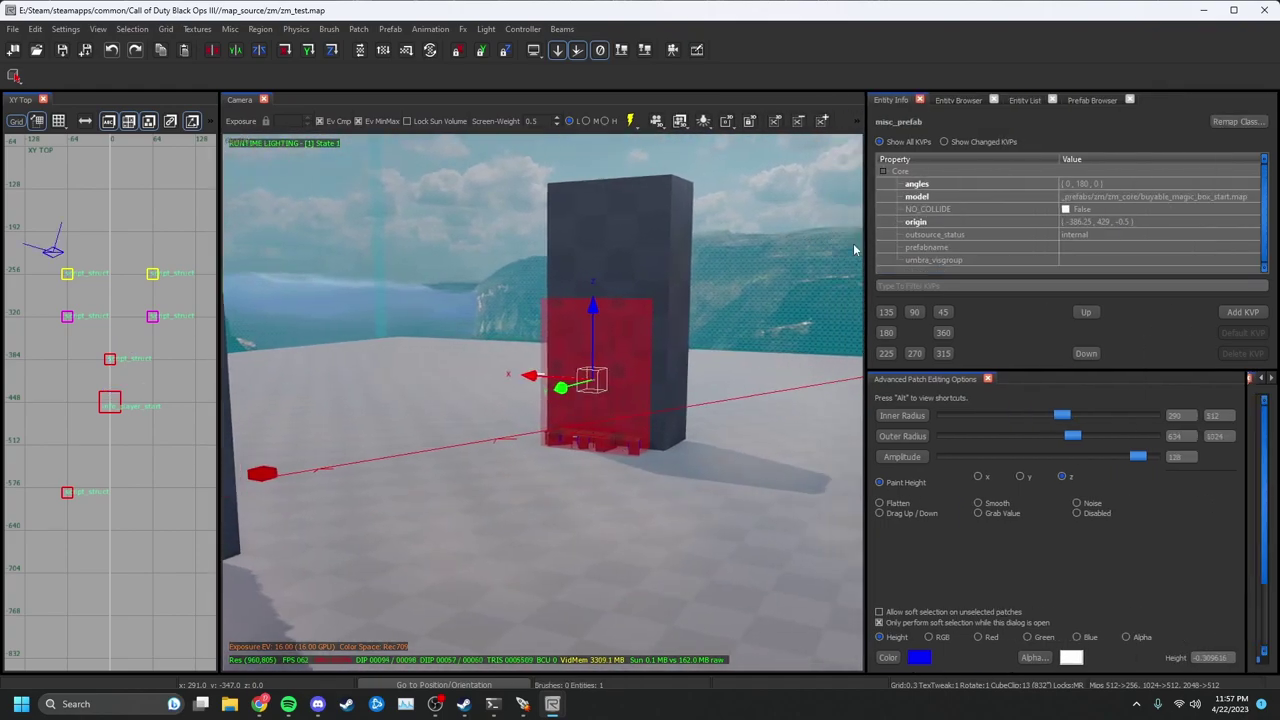
click(1188, 196)
click(1234, 196)
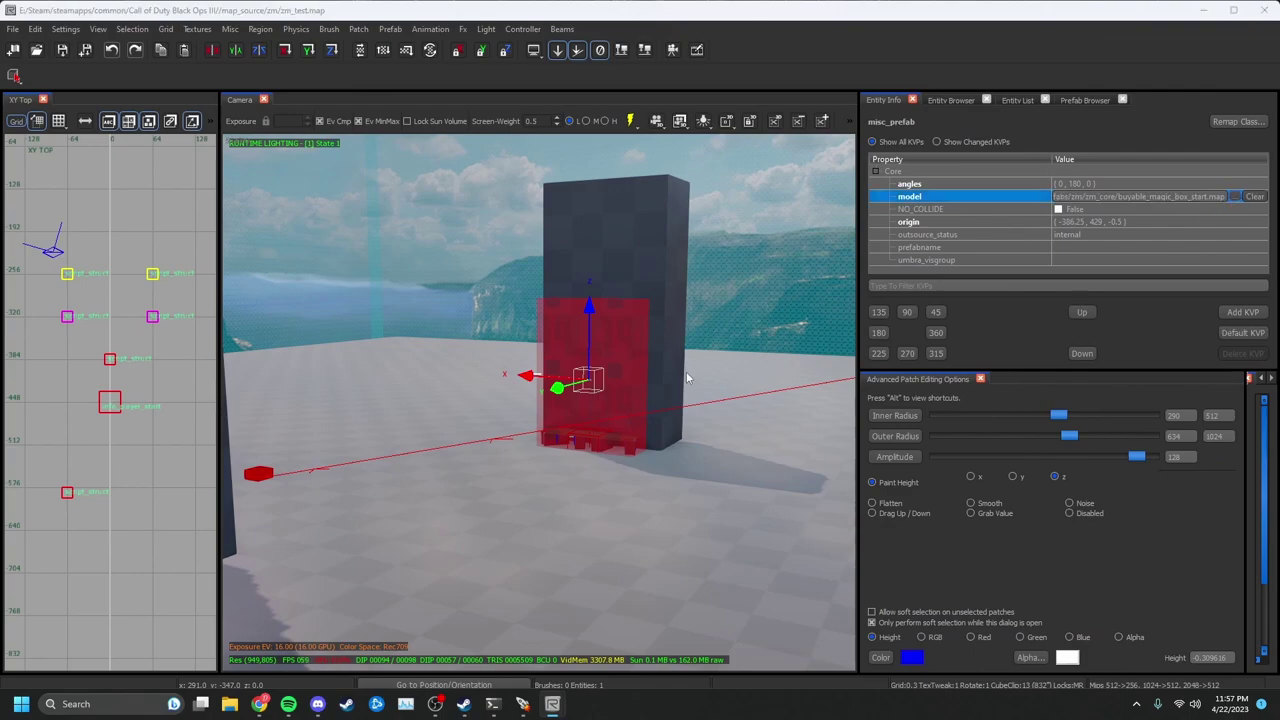
click(598, 394)
click(725, 276)
click(606, 373)
click(598, 362)
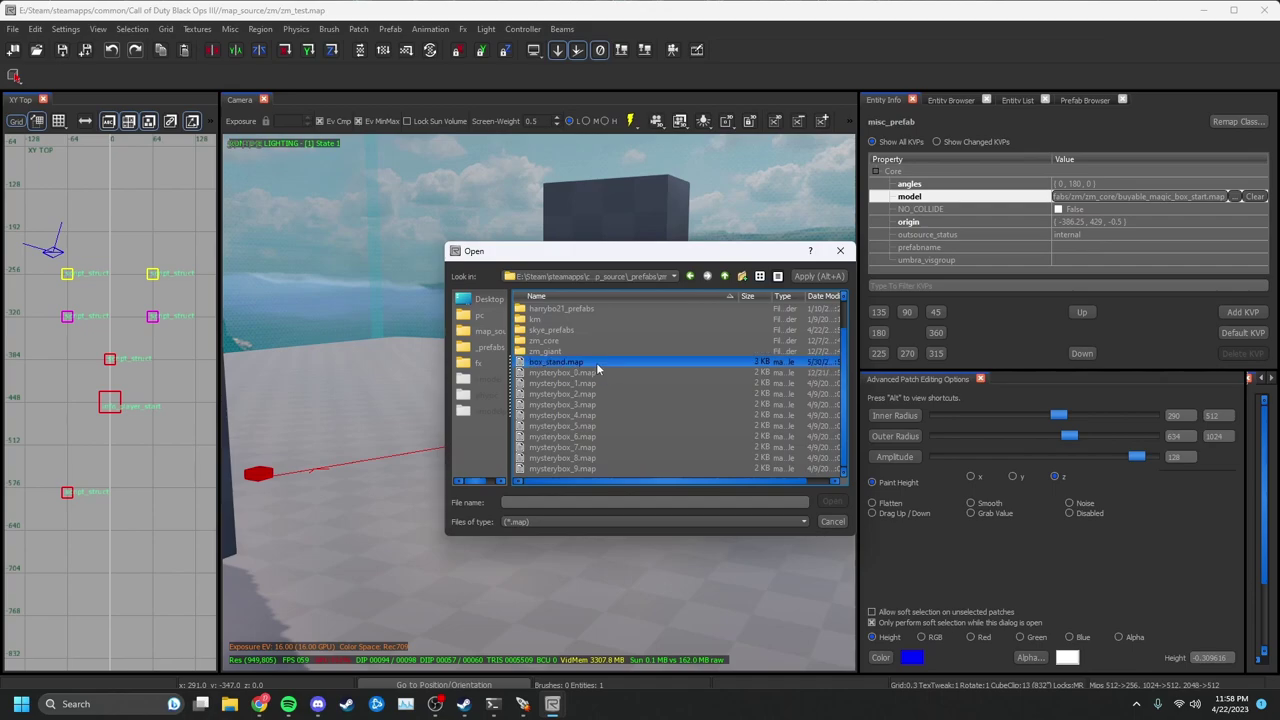
double_click(596, 373)
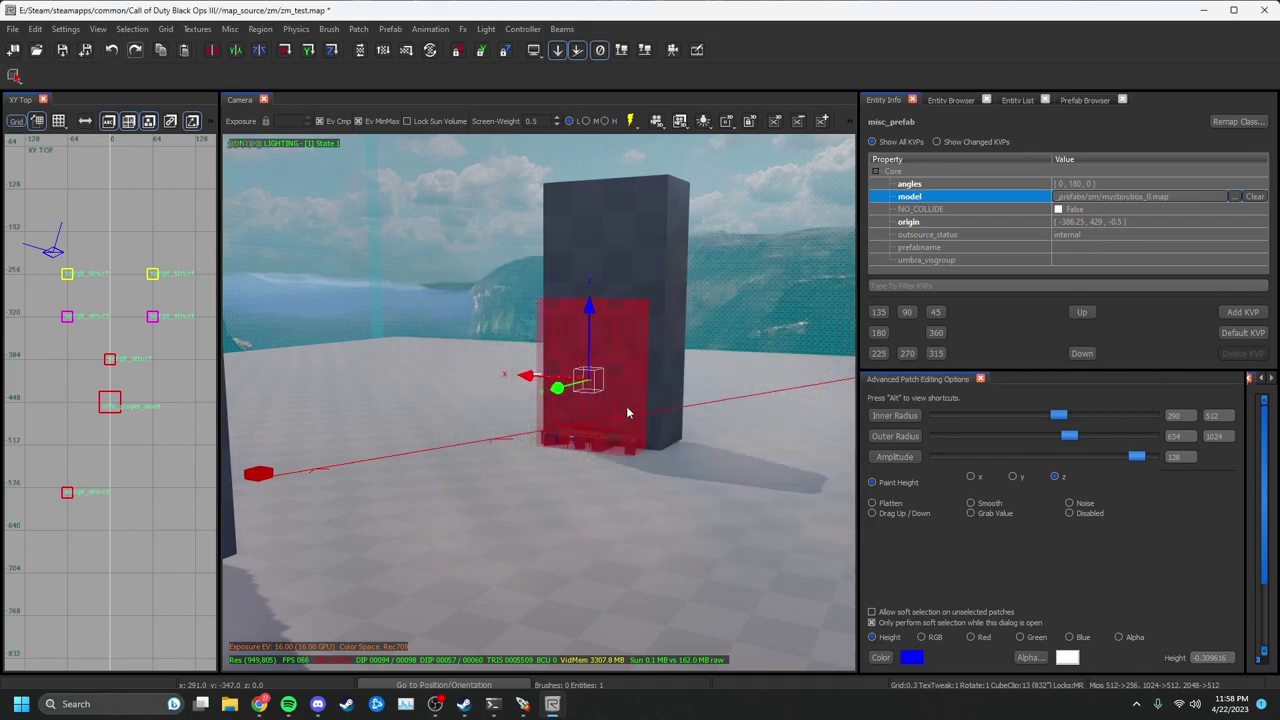
Rotate the mystery box prefab 180 degrees about the vertical axis, deselect it and save the map.
key(w)
right_drag(669, 359, 647, 334)
key(w)
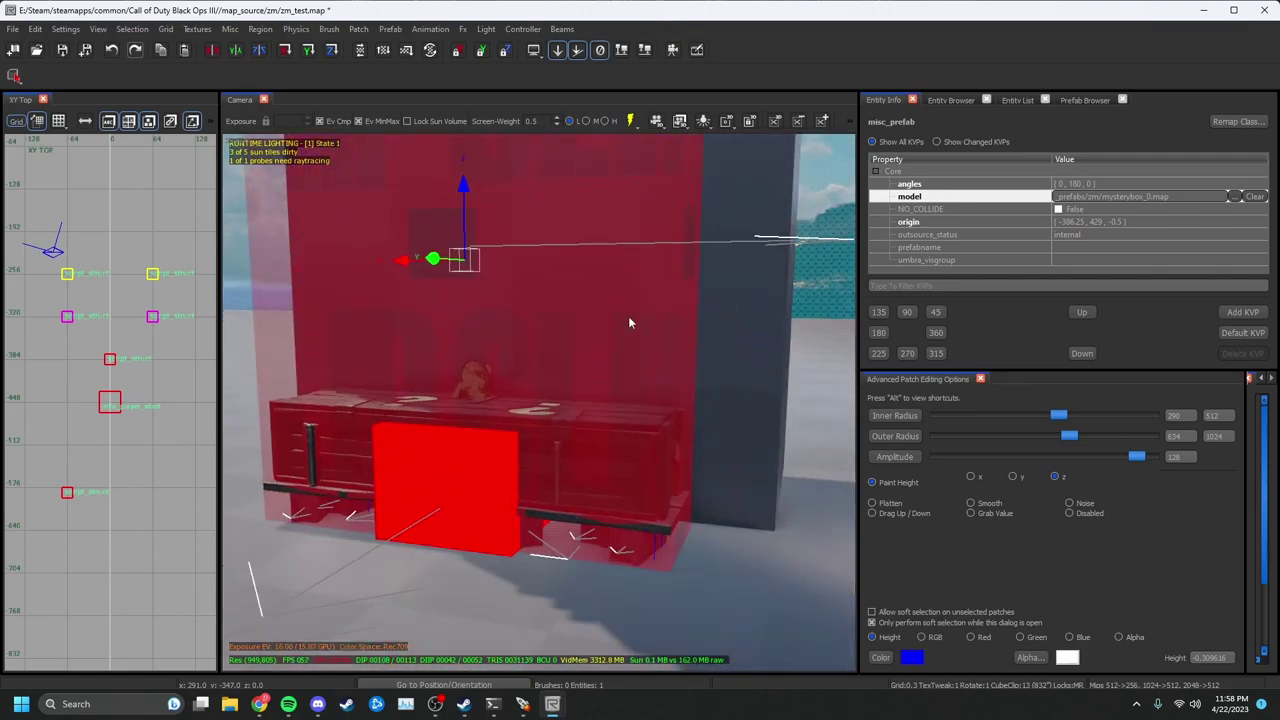
click(337, 50)
click(337, 50)
key(Escape)
right_drag(635, 282, 610, 260)
key(s)
key(ctrl+s)
right_drag(620, 393, 620, 393)
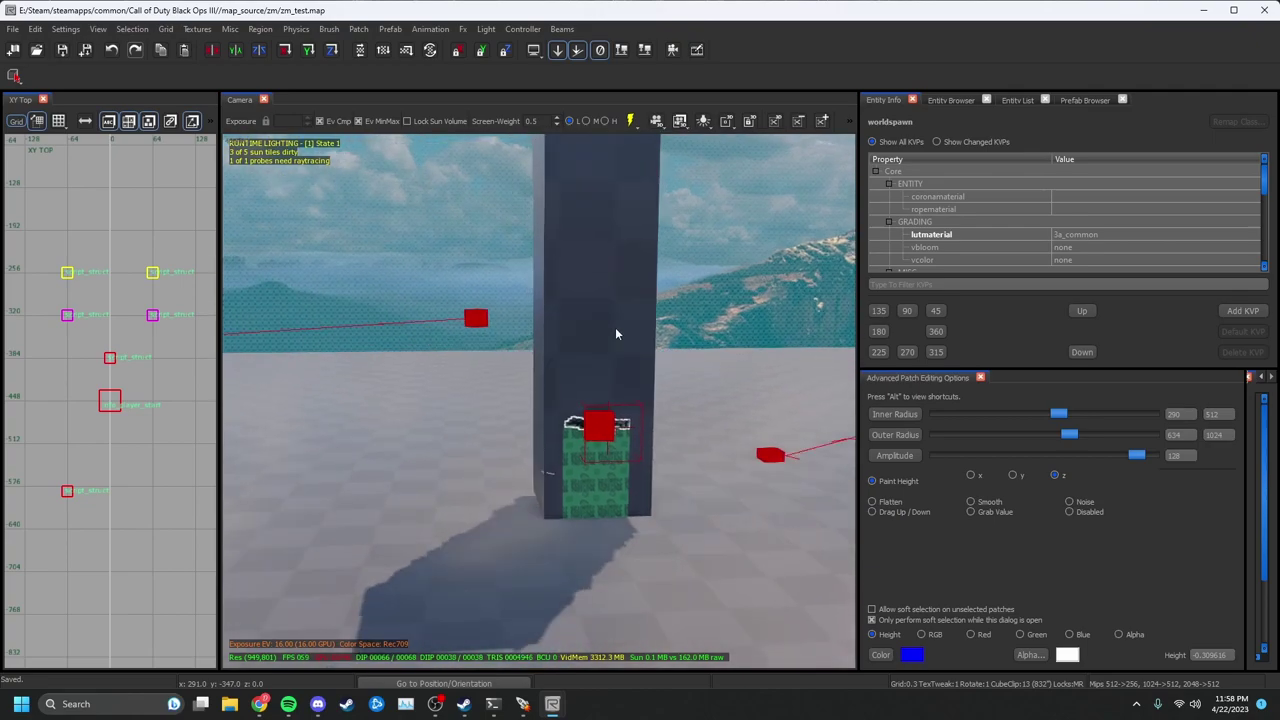
Lengthen the wall brush behind the existing wallbuy to about 464.5 units along Y and deselect it.
shift+click(582, 364)
scroll(157, 389, down, 9)
scroll(134, 340, up, 5)
drag(86, 283, 94, 392)
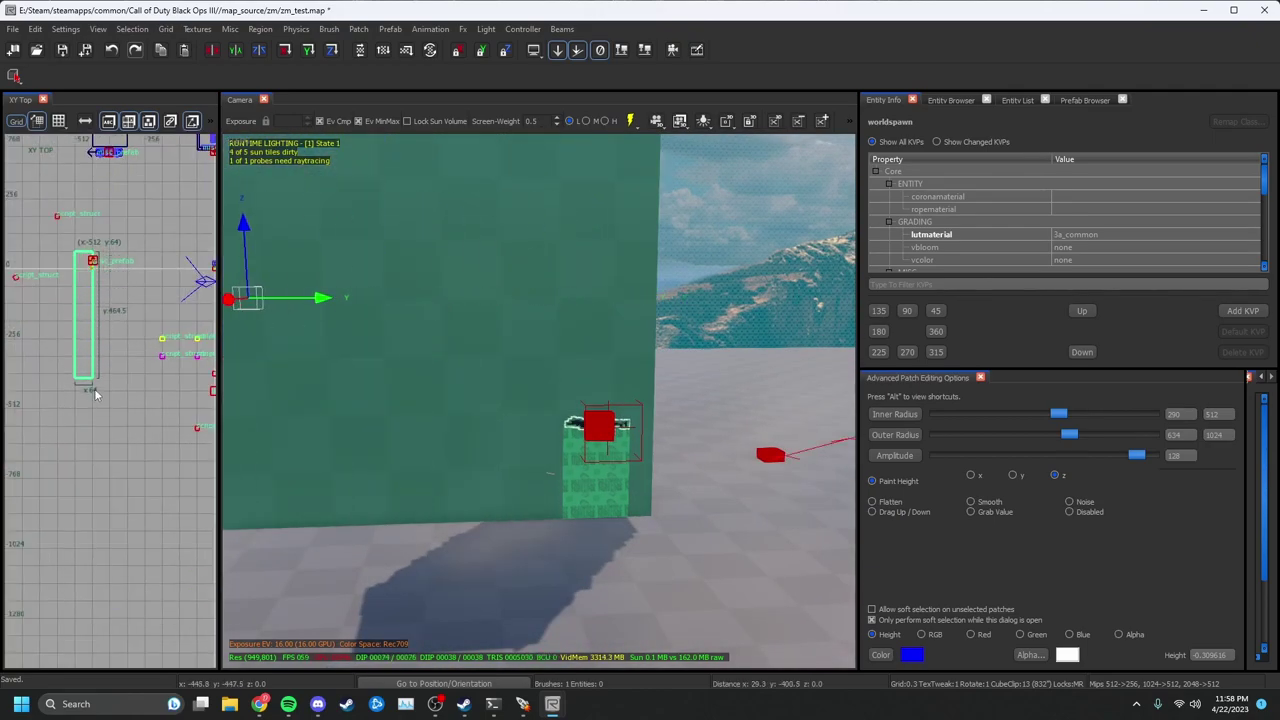
key(Escape)
mouse_move(363, 320)
right_down()
mouse_move(300, 320)
mouse_move(733, 473)
mouse_move(697, 433)
right_up()
click(660, 430)
key(Escape)
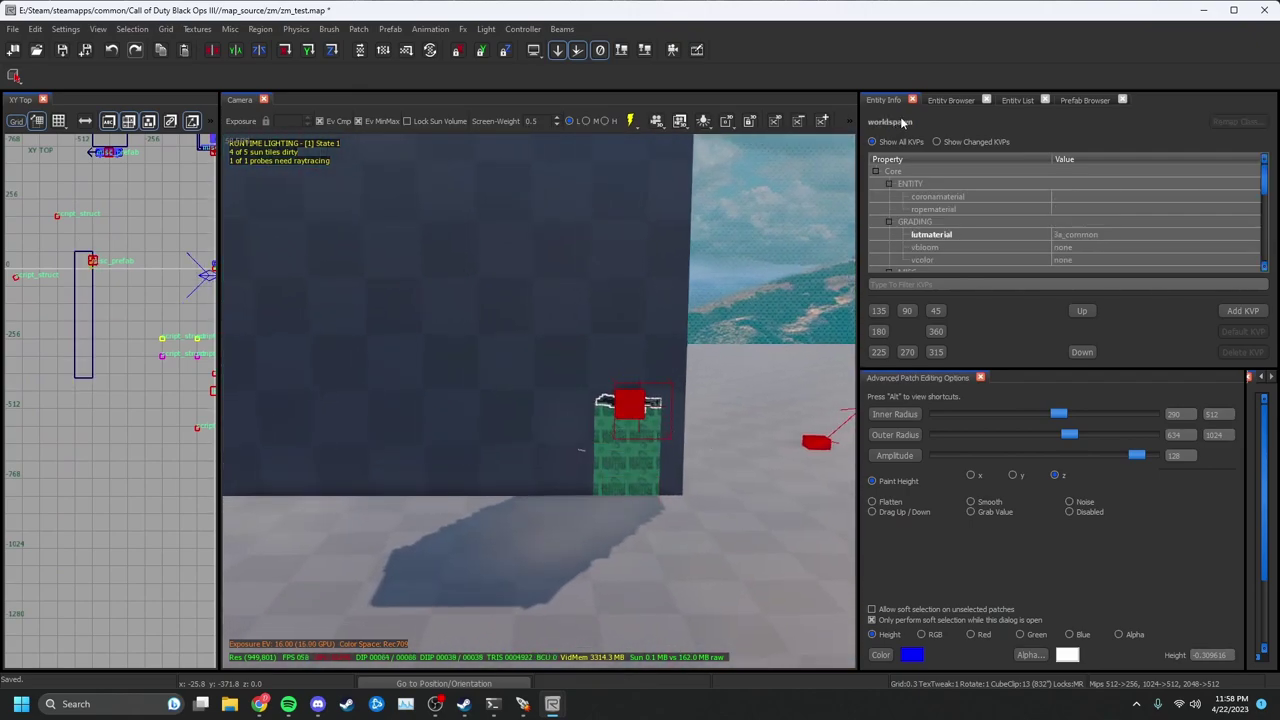
click(650, 402)
key(Escape)
Show the Prefab Browser, make its pane taller, and close and reopen it to show where it is found.
click(1085, 100)
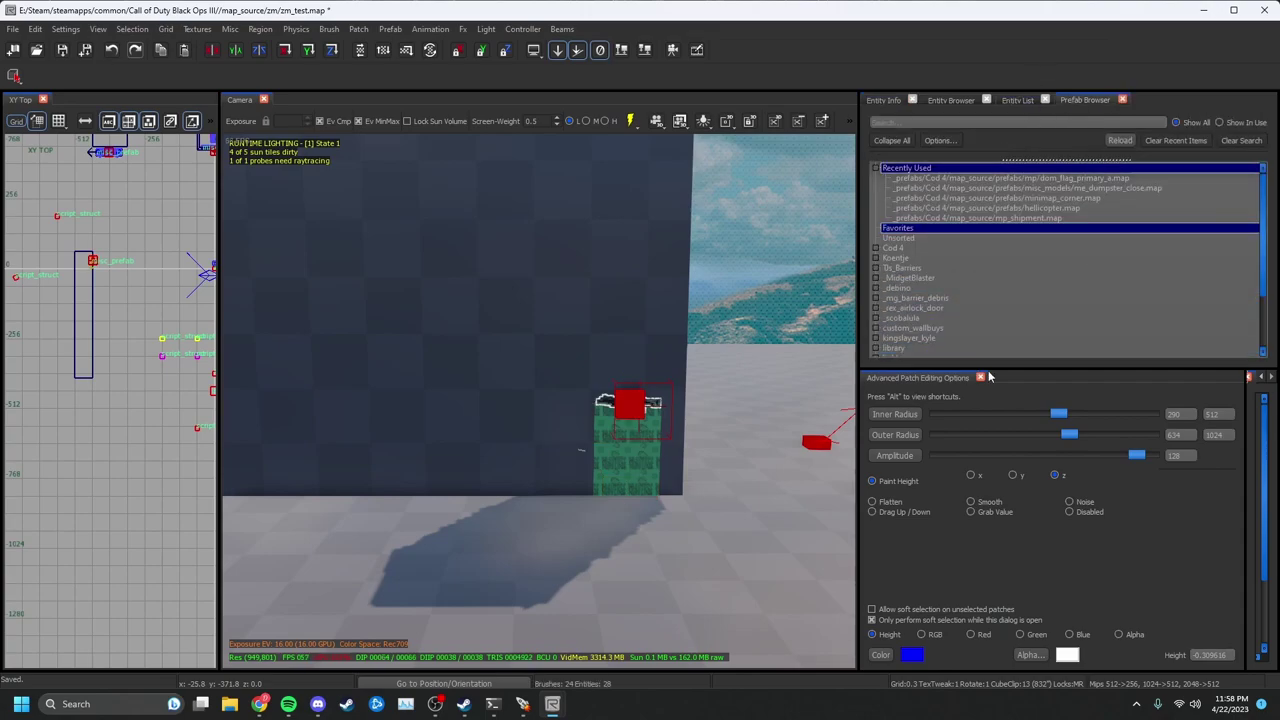
drag(1007, 367, 1007, 493)
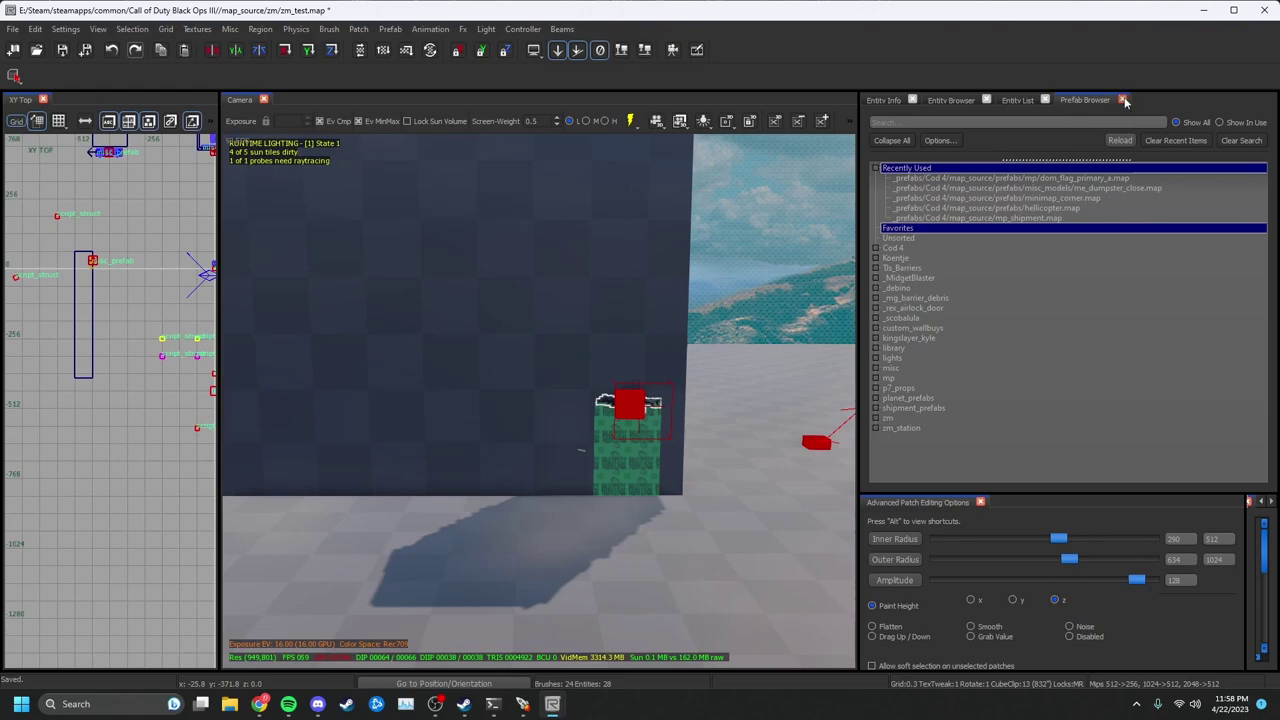
click(1123, 100)
right_click(1049, 44)
click(1021, 33)
right_click(948, 31)
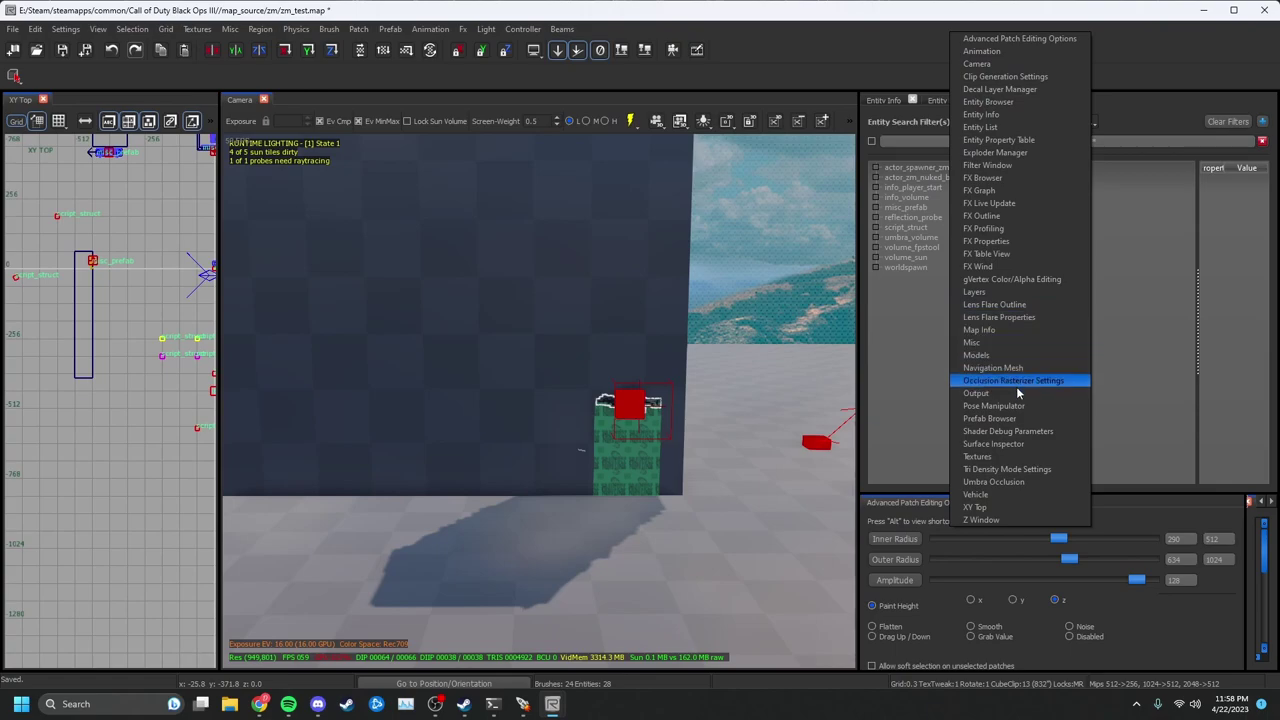
click(1000, 418)
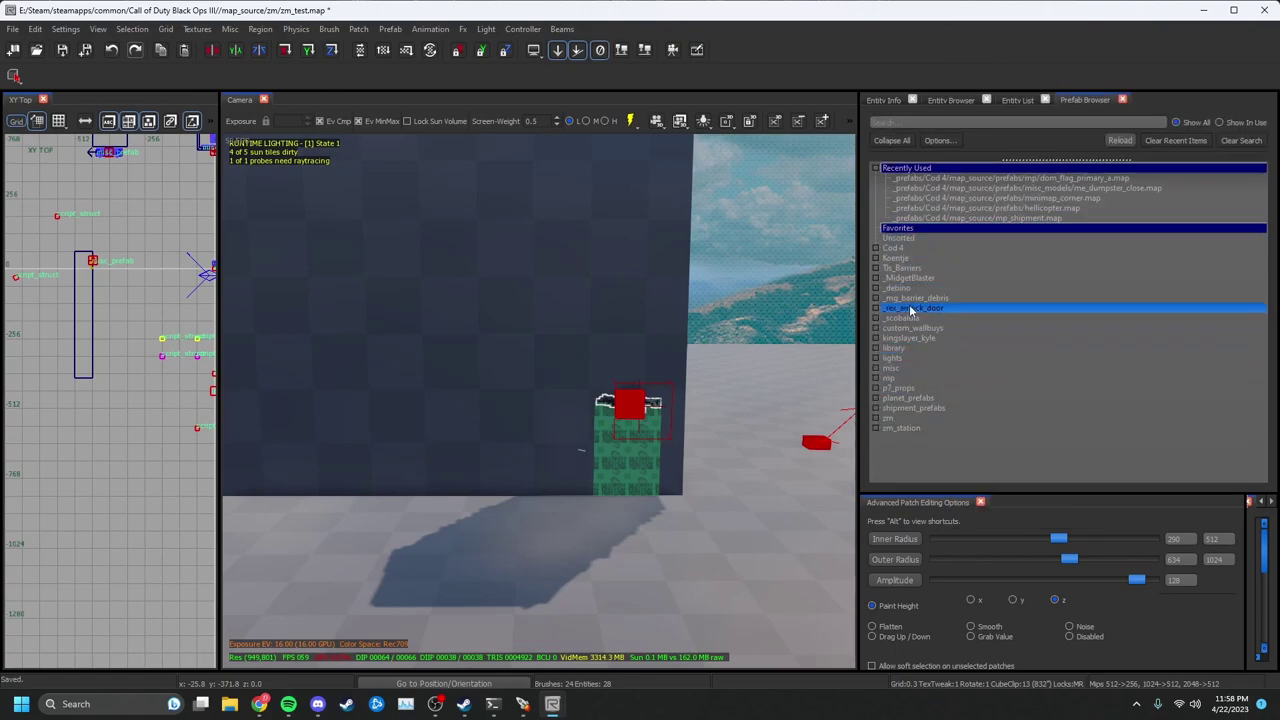
Place the t6_m27_wallbuy.map prefab from zm's skye_prefabs folder on the lengthened wall and rotate it 90 degrees about the vertical axis.
click(876, 419)
scroll(885, 455, down, 1)
scroll(888, 453, down, 1)
click(886, 424)
scroll(925, 438, down, 3)
scroll(936, 441, down, 10)
scroll(945, 430, down, 15)
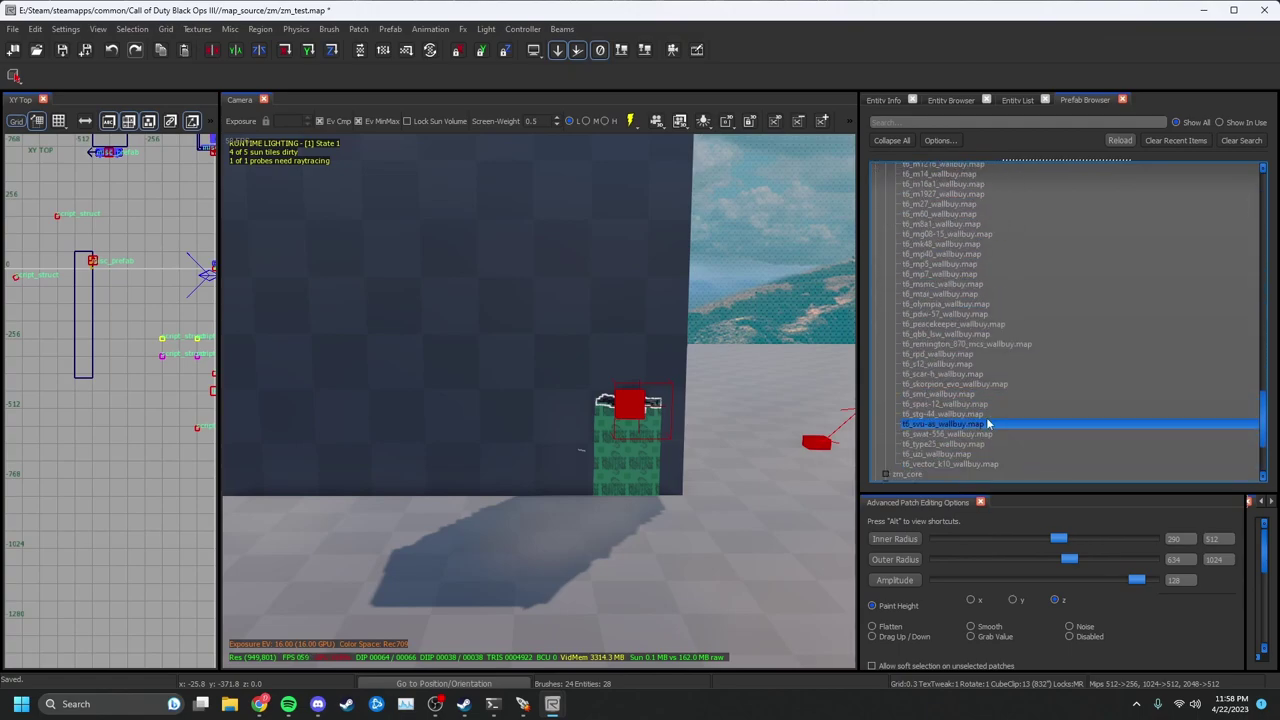
scroll(968, 400, up, 4)
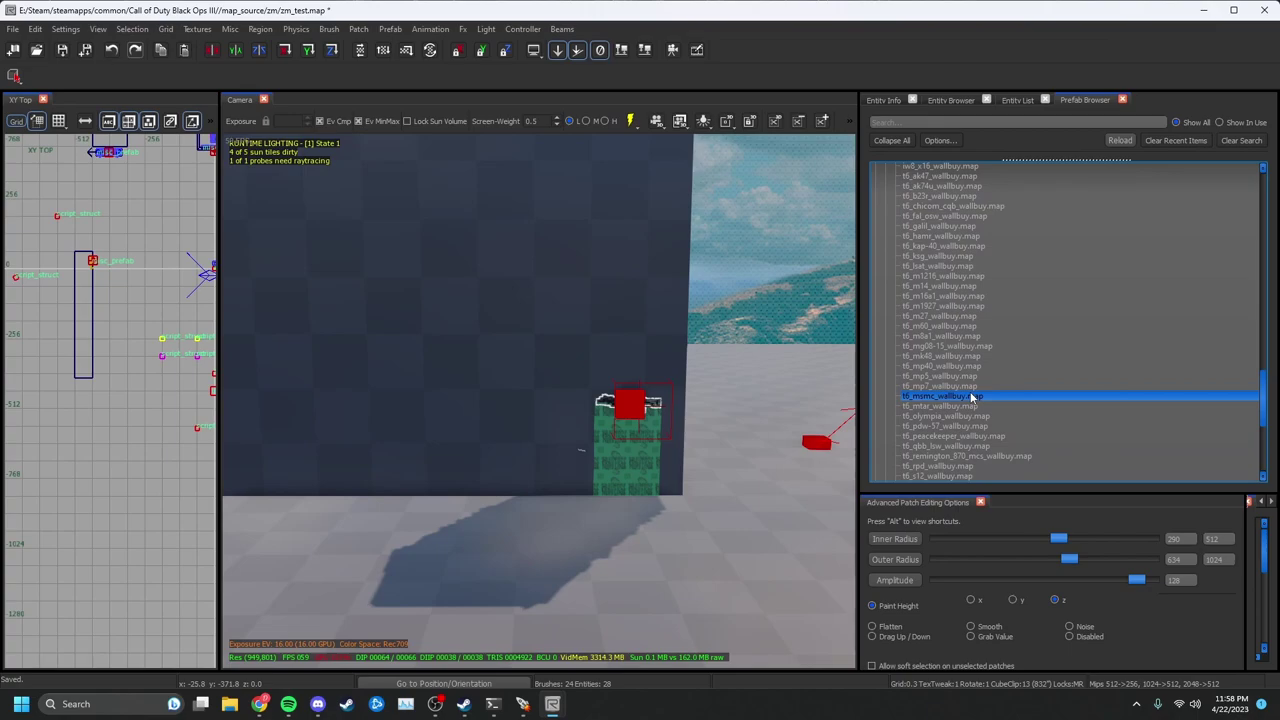
click(950, 315)
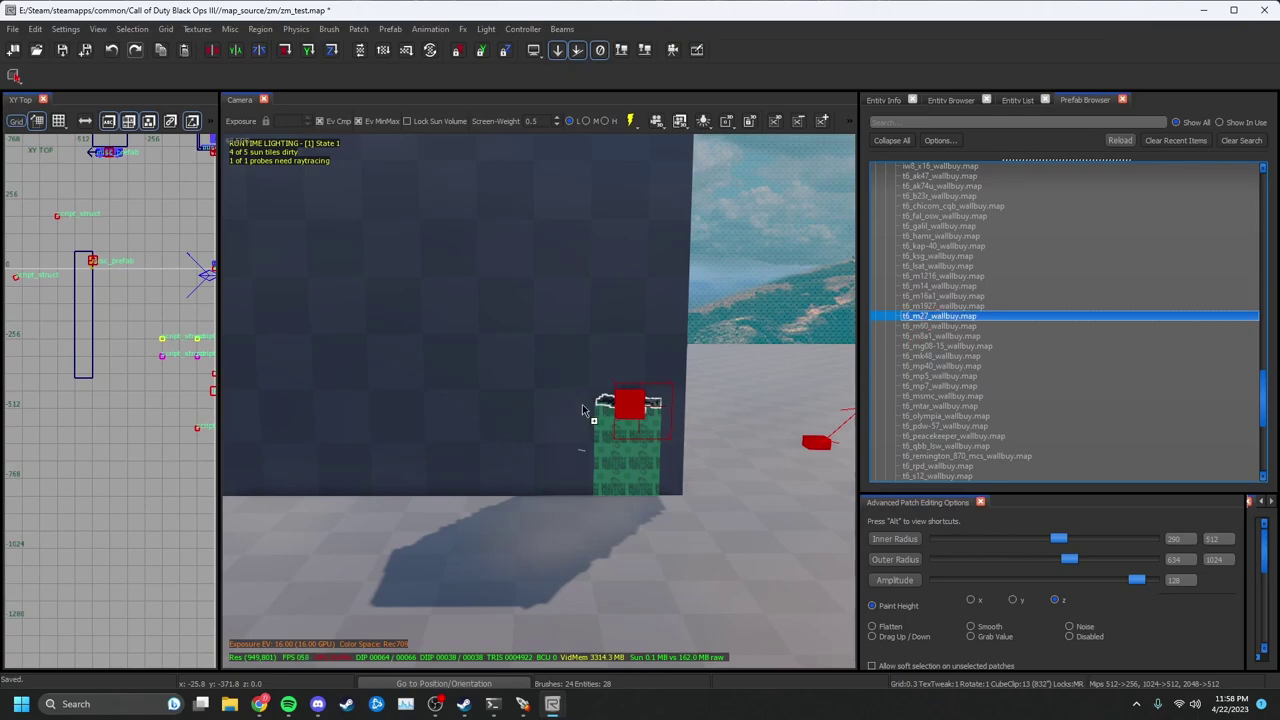
drag(478, 403, 478, 402)
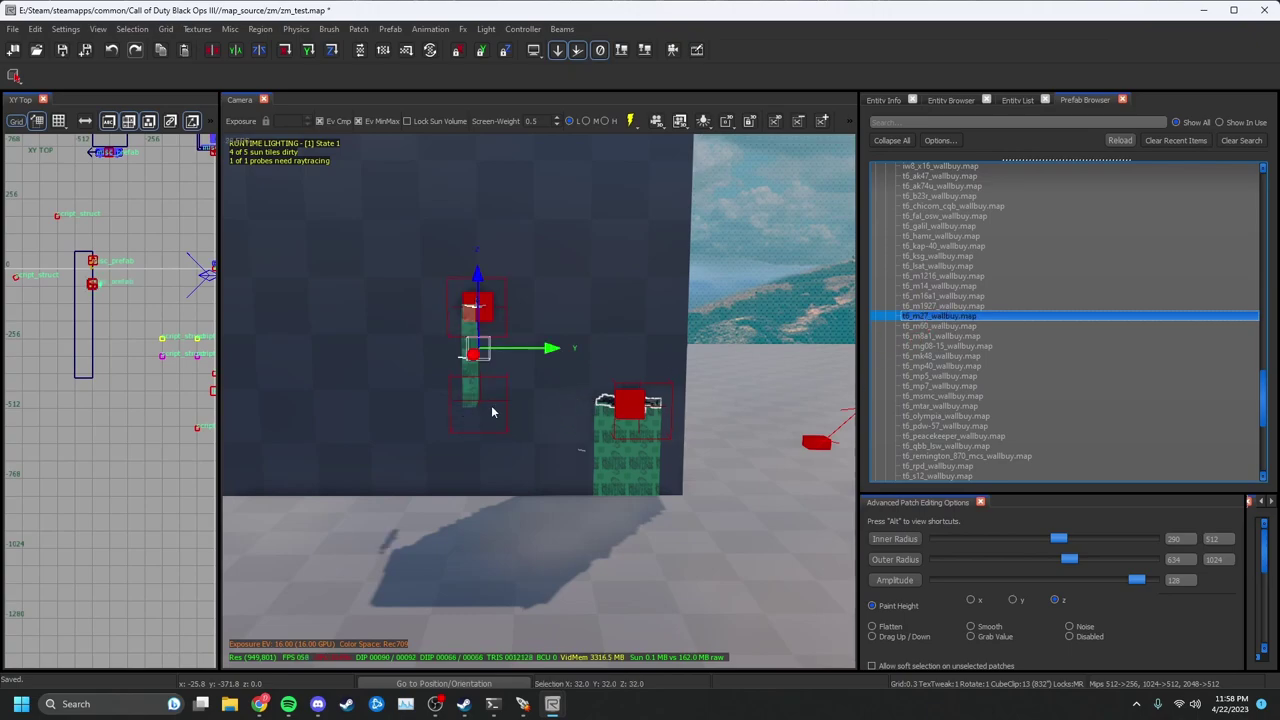
click(332, 50)
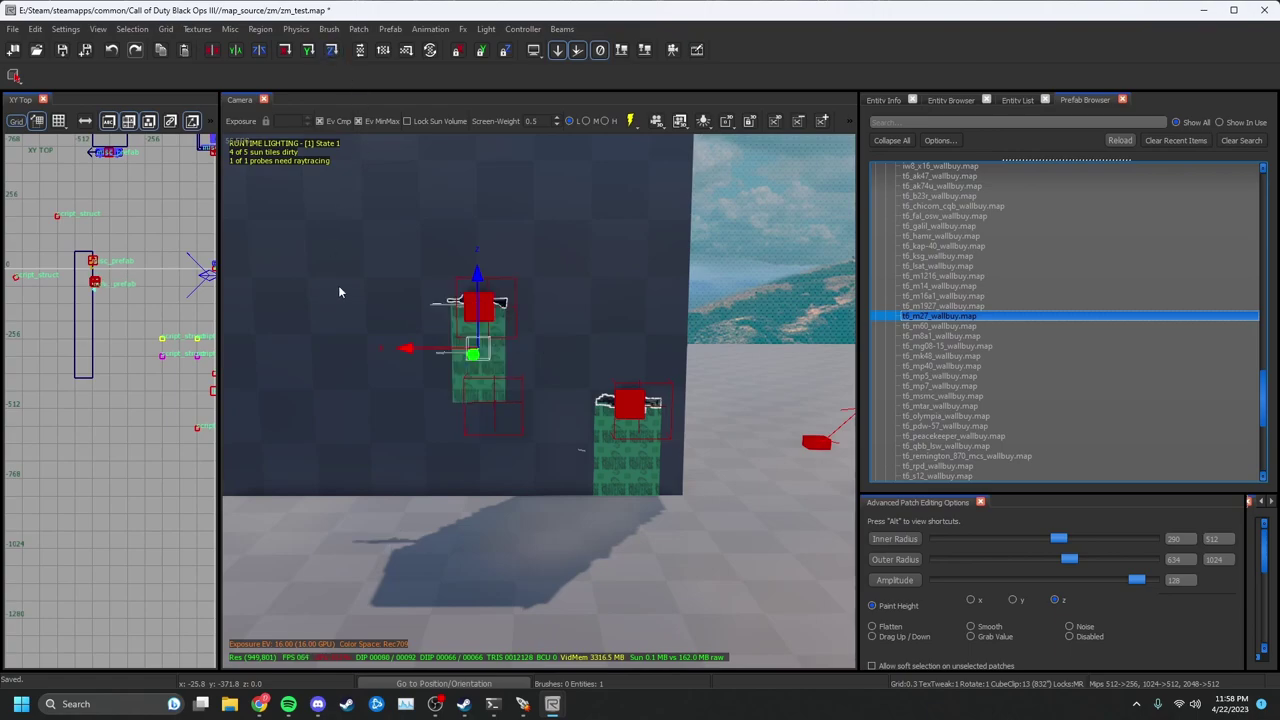
Try different drop-to-floor settings and another rotation on the M27 wallbuy, undoing the unwanted placements.
click(622, 51)
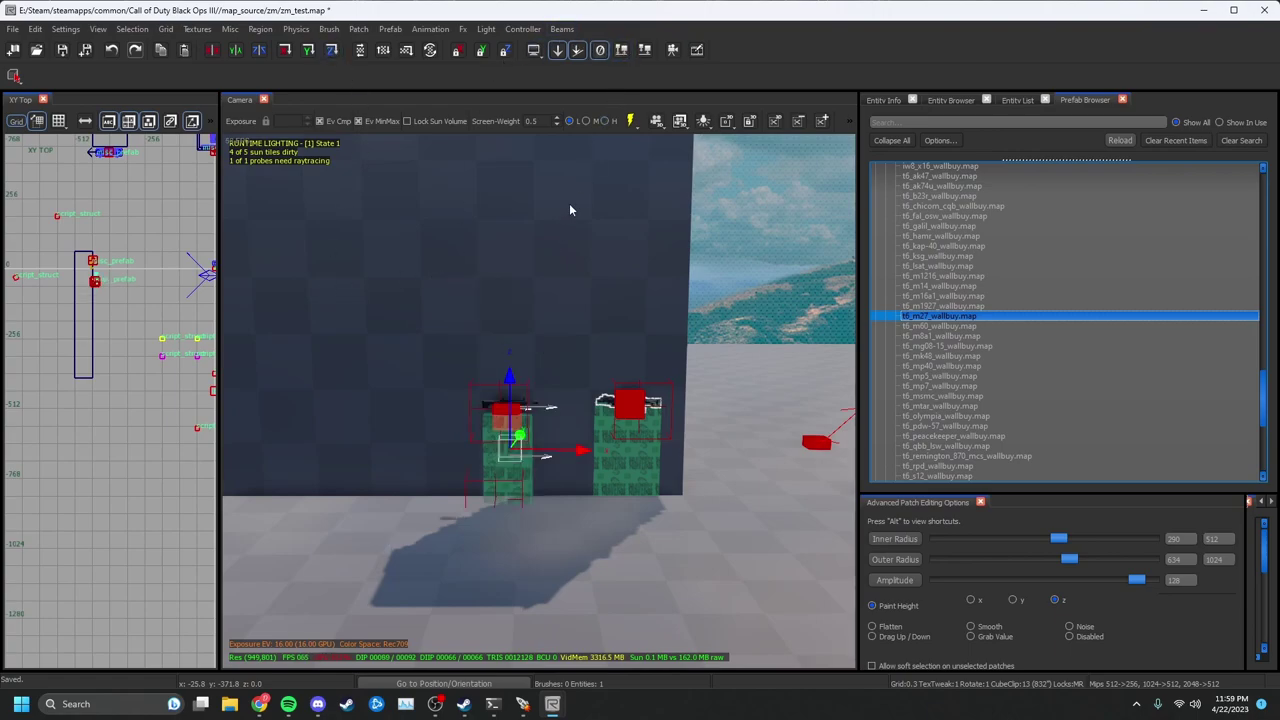
click(334, 53)
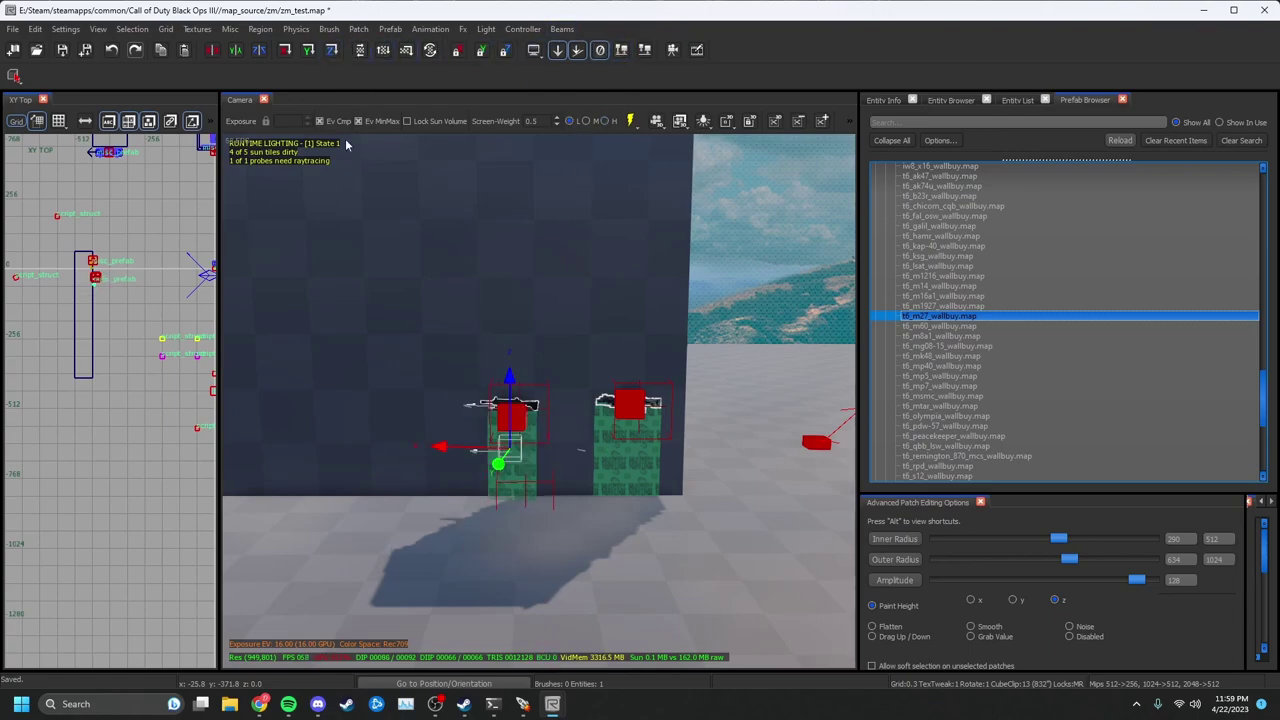
scroll(104, 306, up, 6)
key(ctrl+z)
key(ctrl+z)
key(ctrl+z)
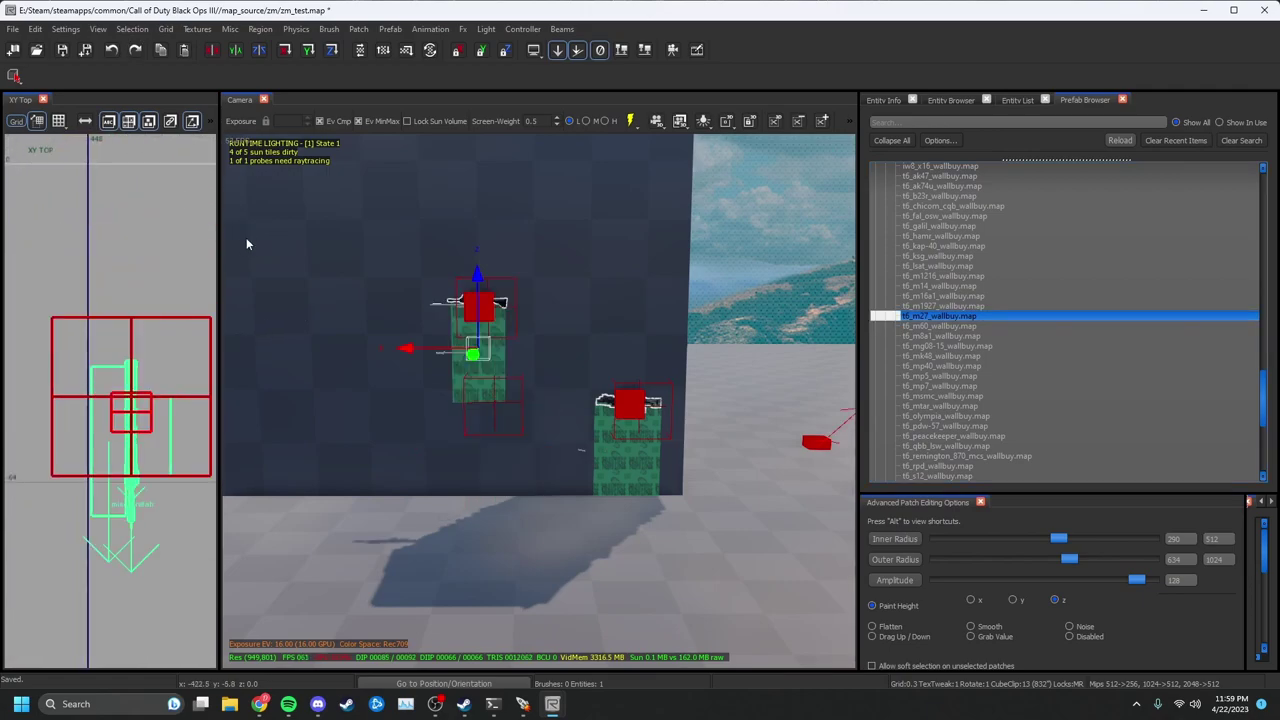
click(557, 52)
click(619, 50)
key(ctrl+z)
click(557, 54)
click(622, 52)
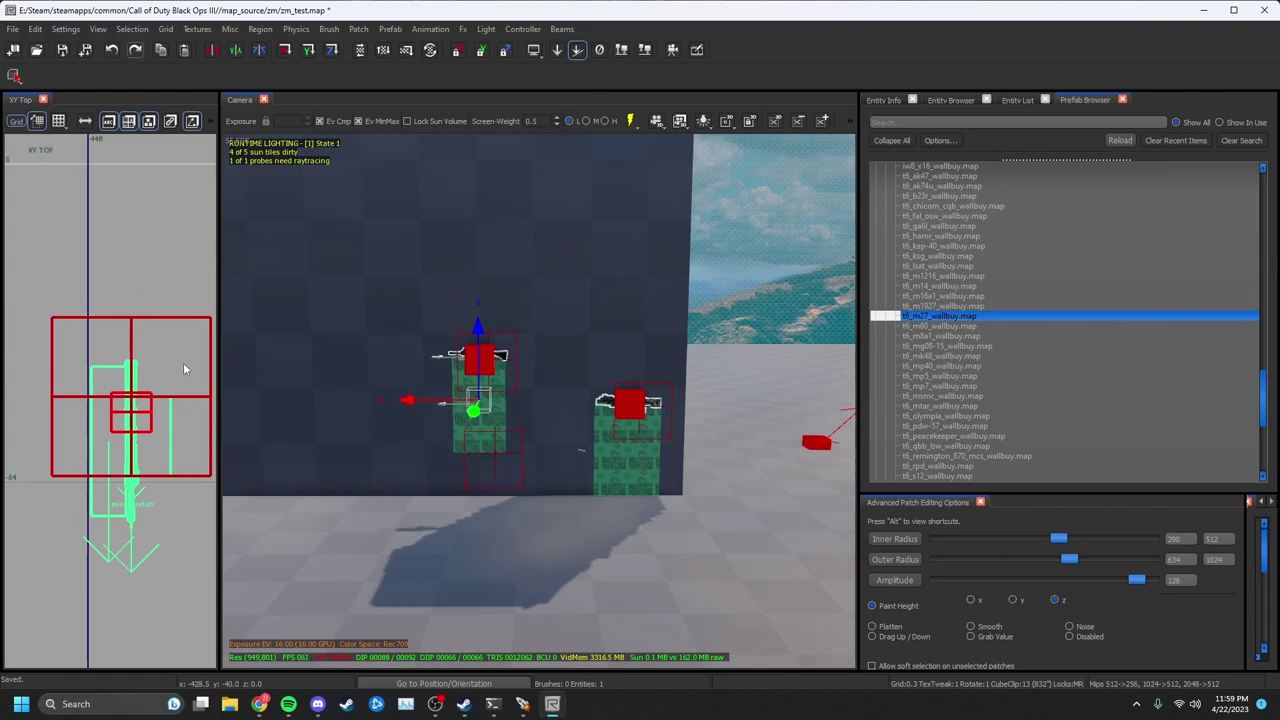
Using the XZ front and YZ side views, move the M27 wallbuy level with the neighbouring wallbuy, to about Y -31.3, Z 62.3.
key(ctrl+Tab)
right_drag(106, 339, 132, 88)
drag(120, 306, 91, 533)
scroll(119, 513, up, 8)
scroll(91, 533, down, 8)
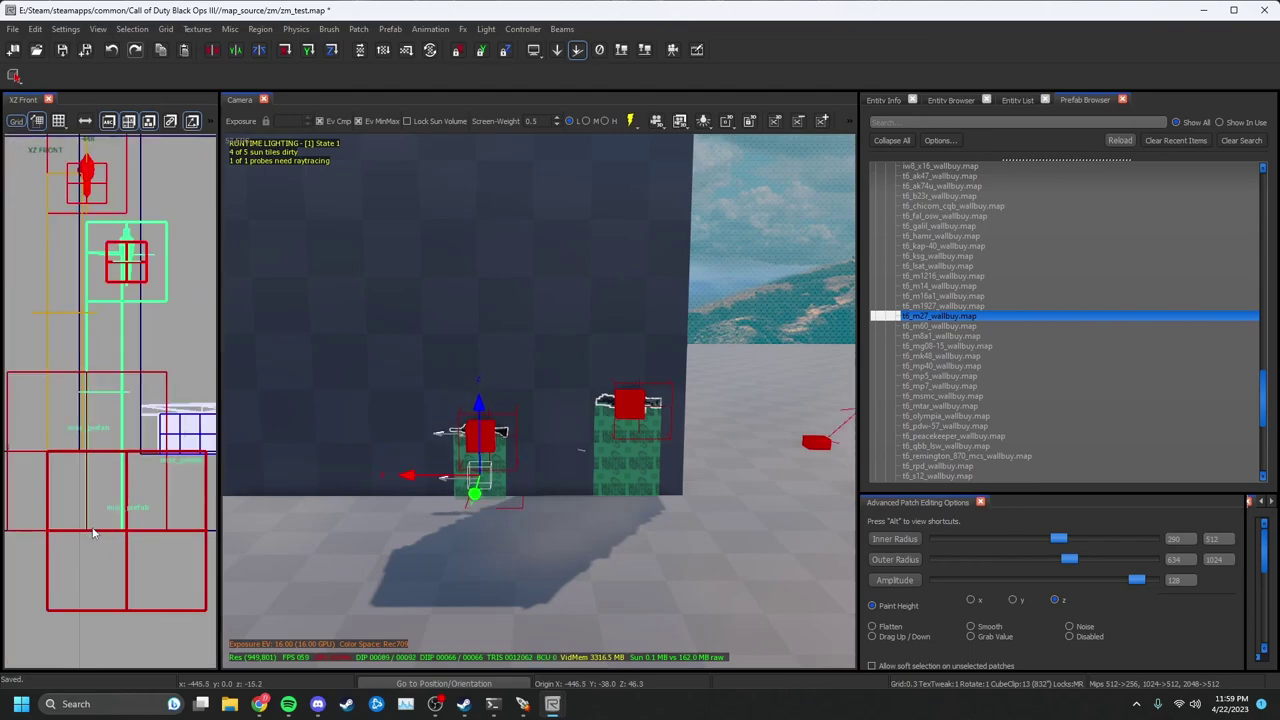
key(ctrl+Tab)
scroll(58, 392, down, 6)
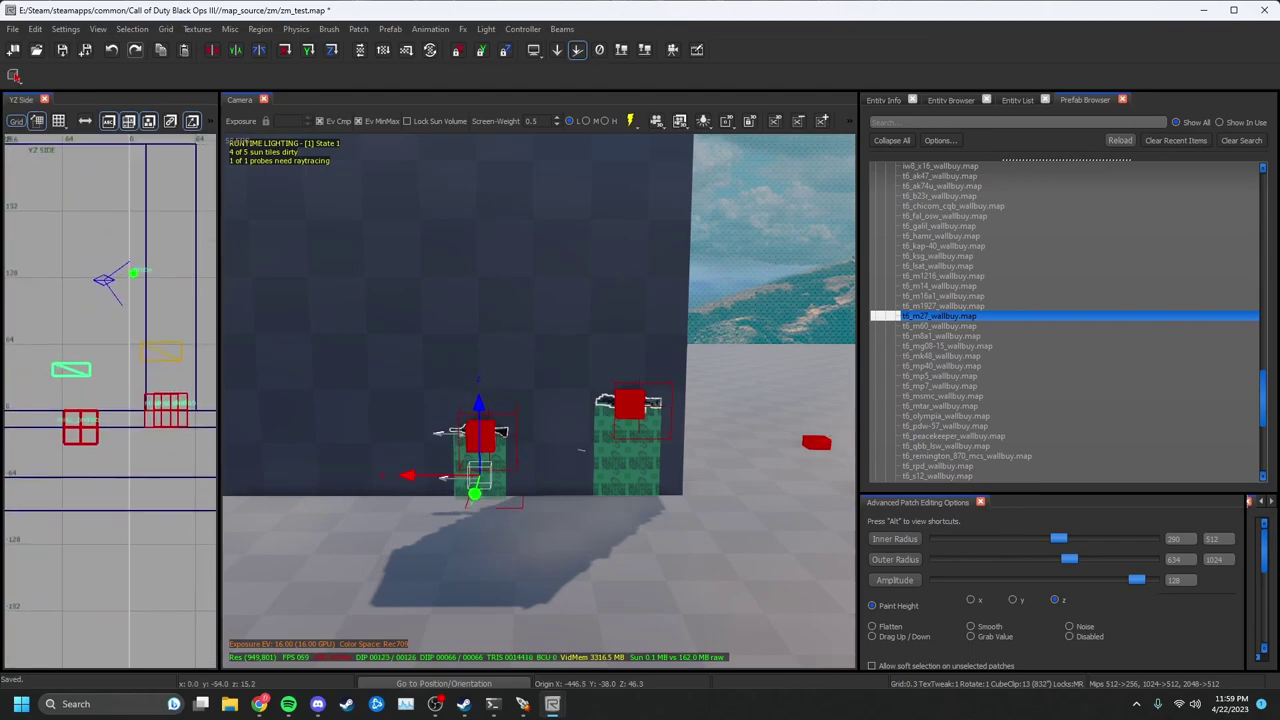
scroll(70, 400, up, 4)
drag(51, 411, 74, 359)
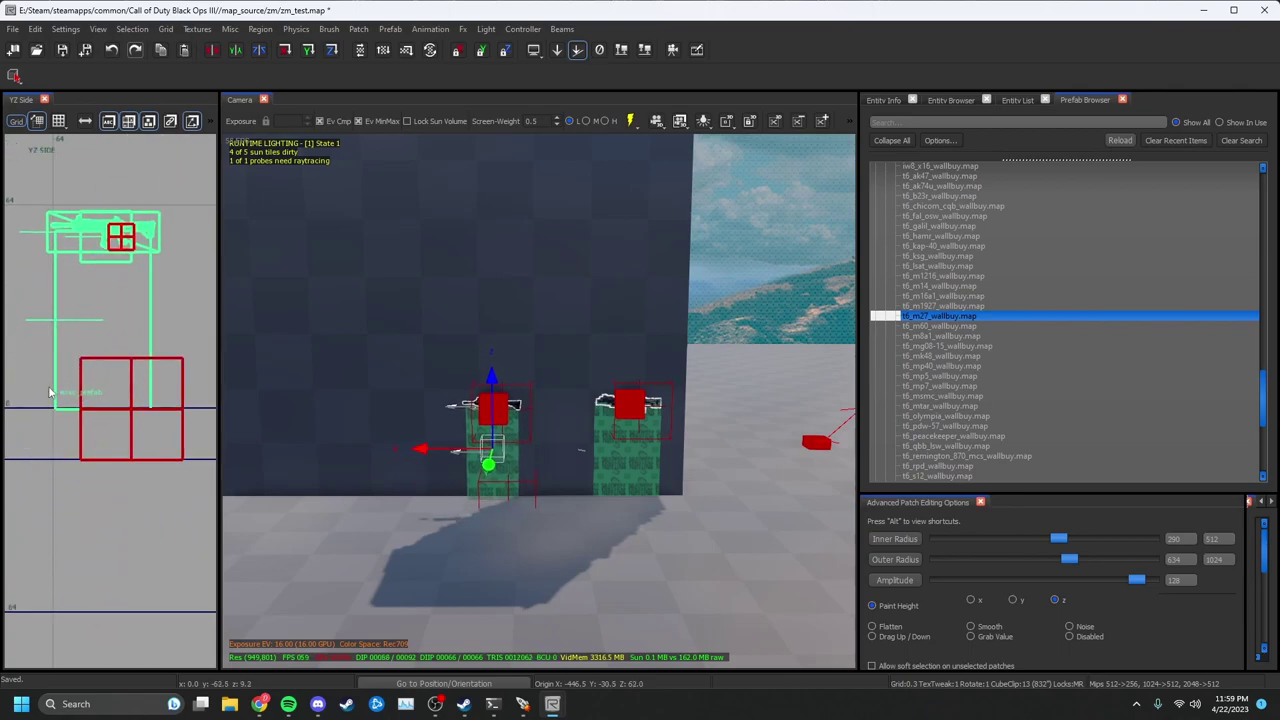
scroll(54, 398, up, 10)
drag(112, 438, 90, 430)
scroll(90, 430, down, 2)
In the XY top view, set the M27 wallbuy against the wall and space it from the neighbouring wallbuy, to about X -454.8, Y -43.3.
key(ctrl+Tab)
key(ctrl+Tab)
key(ctrl+Tab)
key(ctrl+Tab)
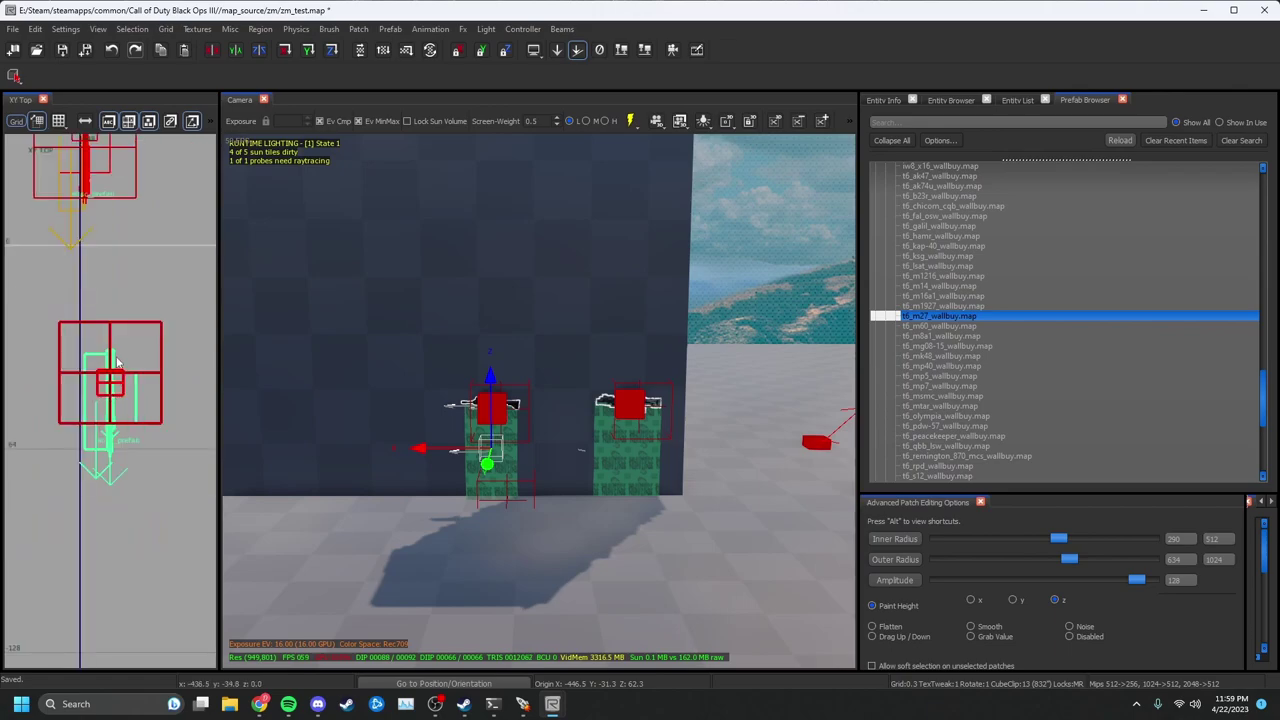
right_drag(110, 350, 150, 430)
drag(137, 415, 110, 342)
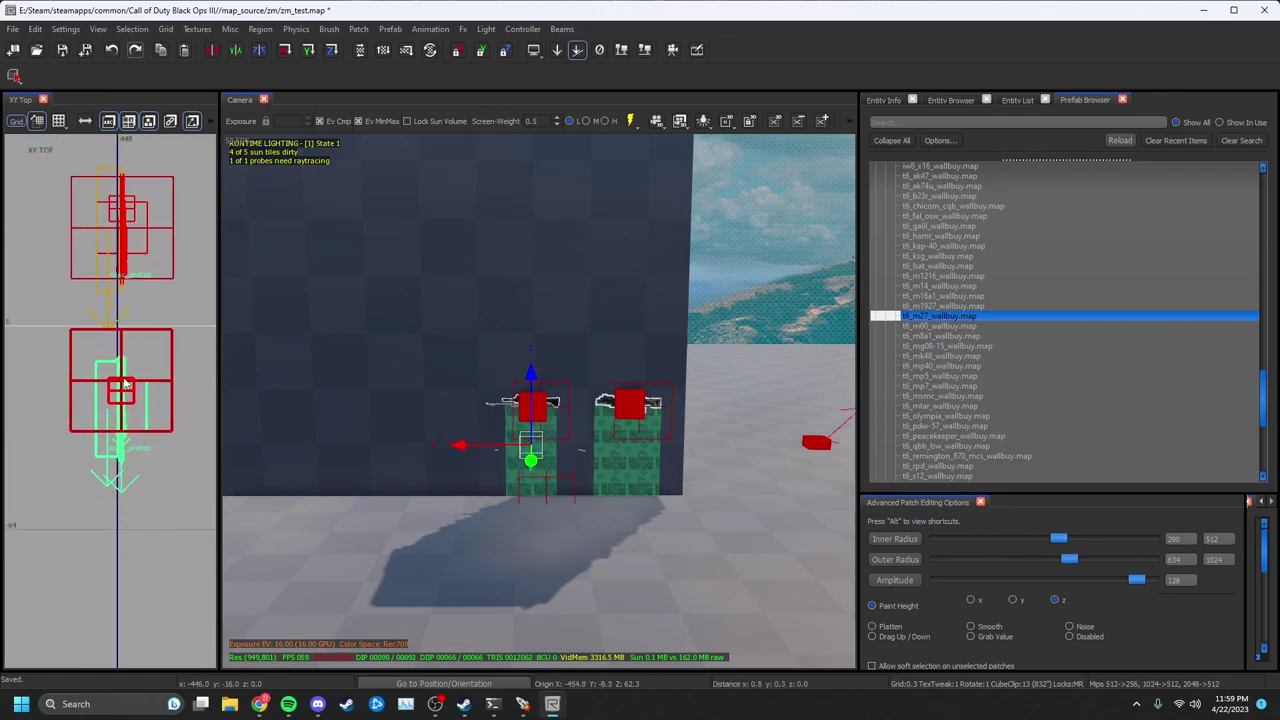
drag(462, 447, 403, 440)
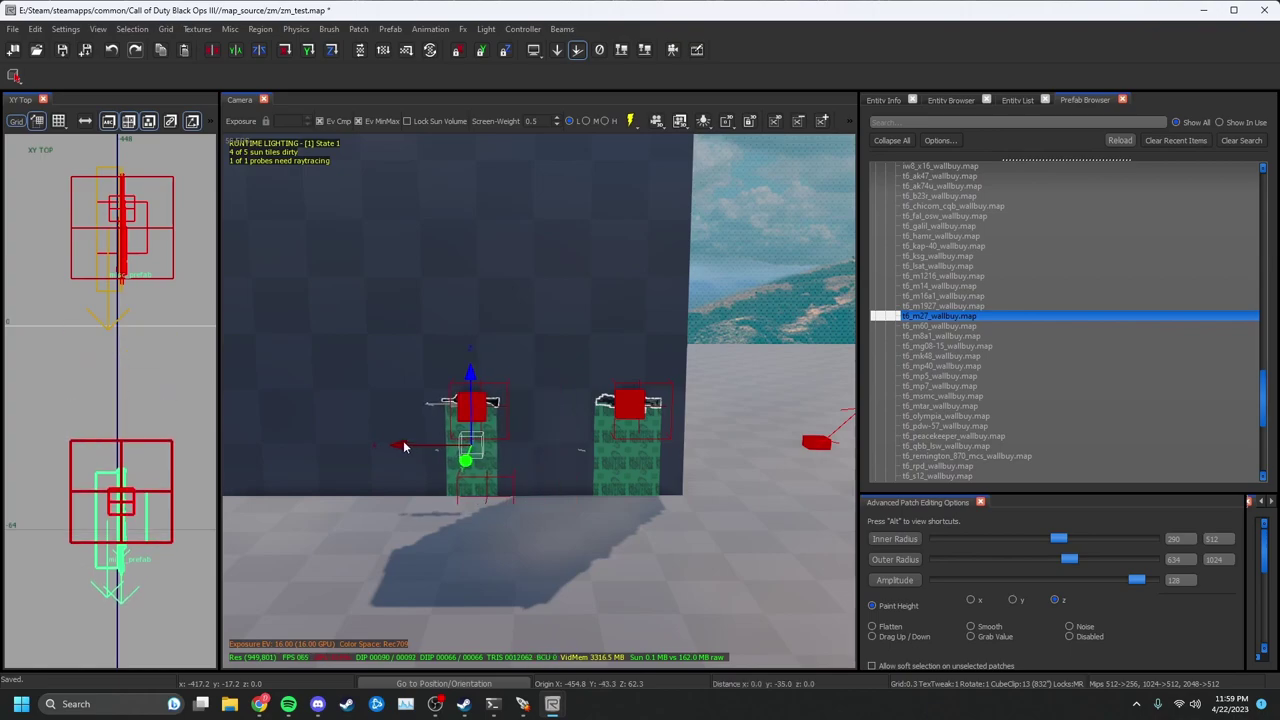
key(Escape)
Switch the camera to the game view and inspect the M27 wallbuy outline up close.
right_drag(518, 428, 536, 401)
key(g)
key(w)
key(w)
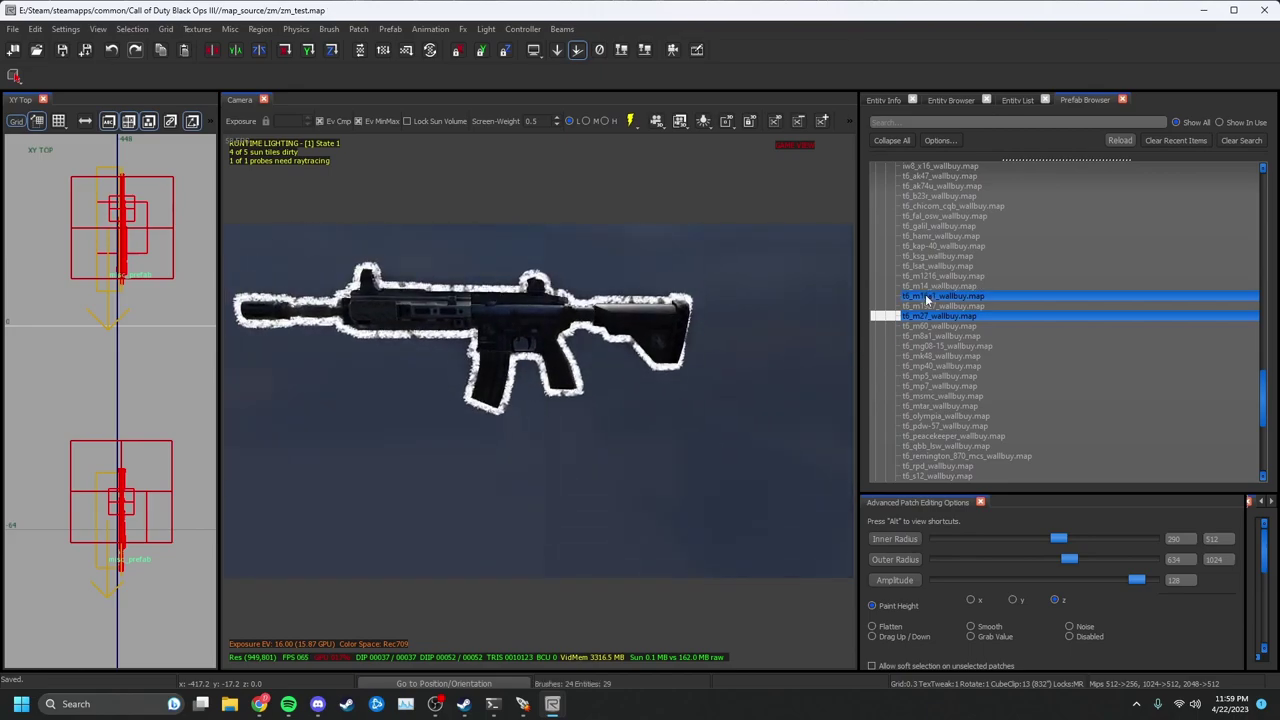
Place the t6_peacekeeper_wallbuy.map prefab on the wall beside the M27 wallbuy and rotate it 90 degrees about the vertical axis.
scroll(958, 474, up, 1)
scroll(960, 474, down, 1)
scroll(939, 467, down, 2)
key(s)
right_drag(538, 400, 495, 400)
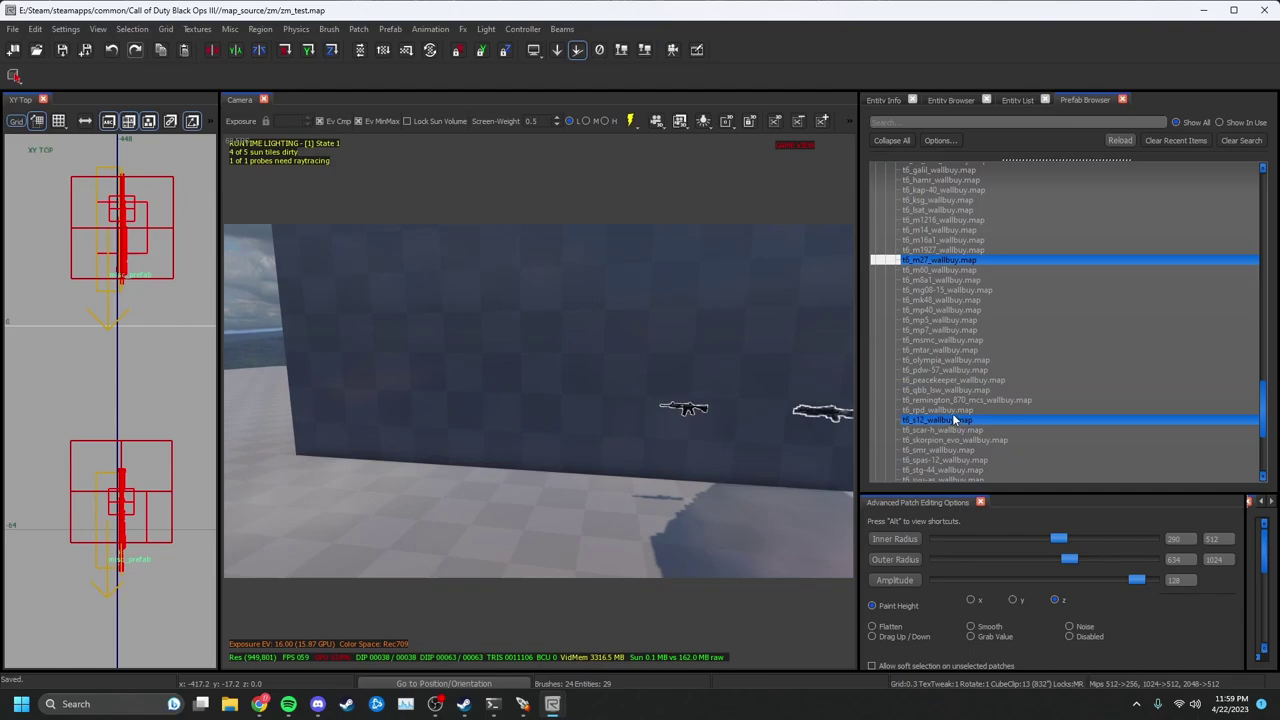
click(952, 380)
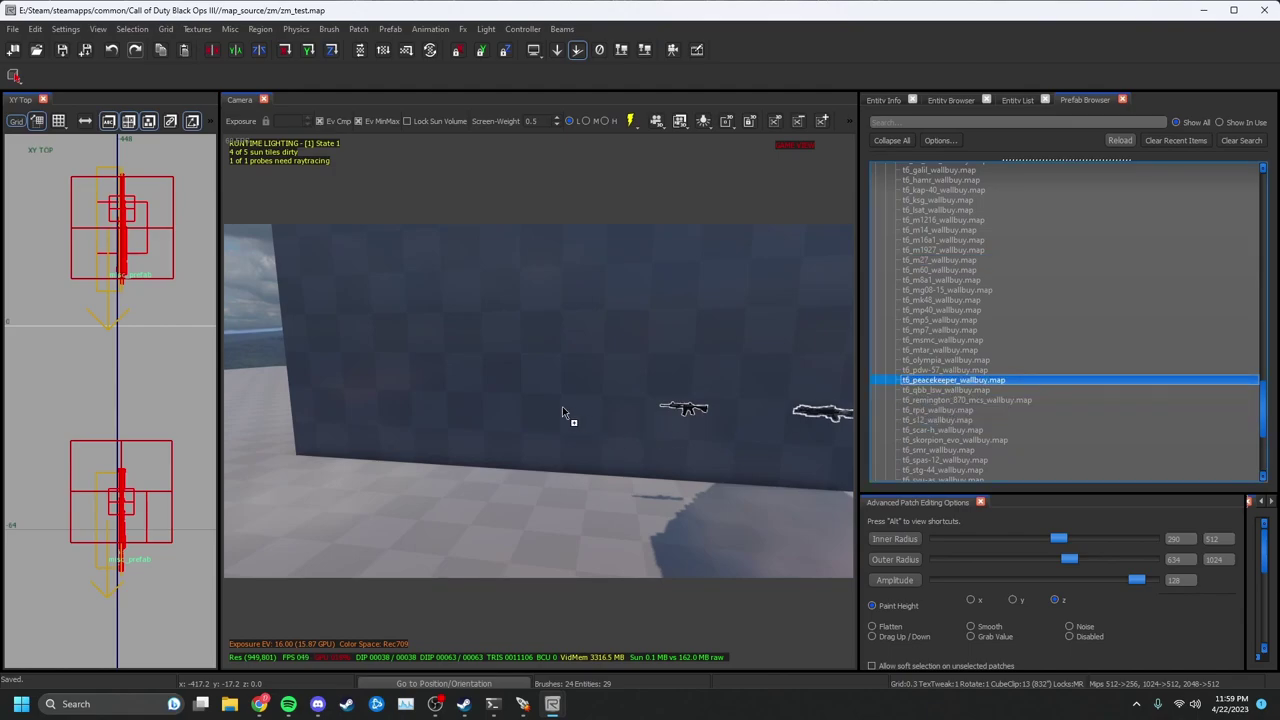
click(562, 410)
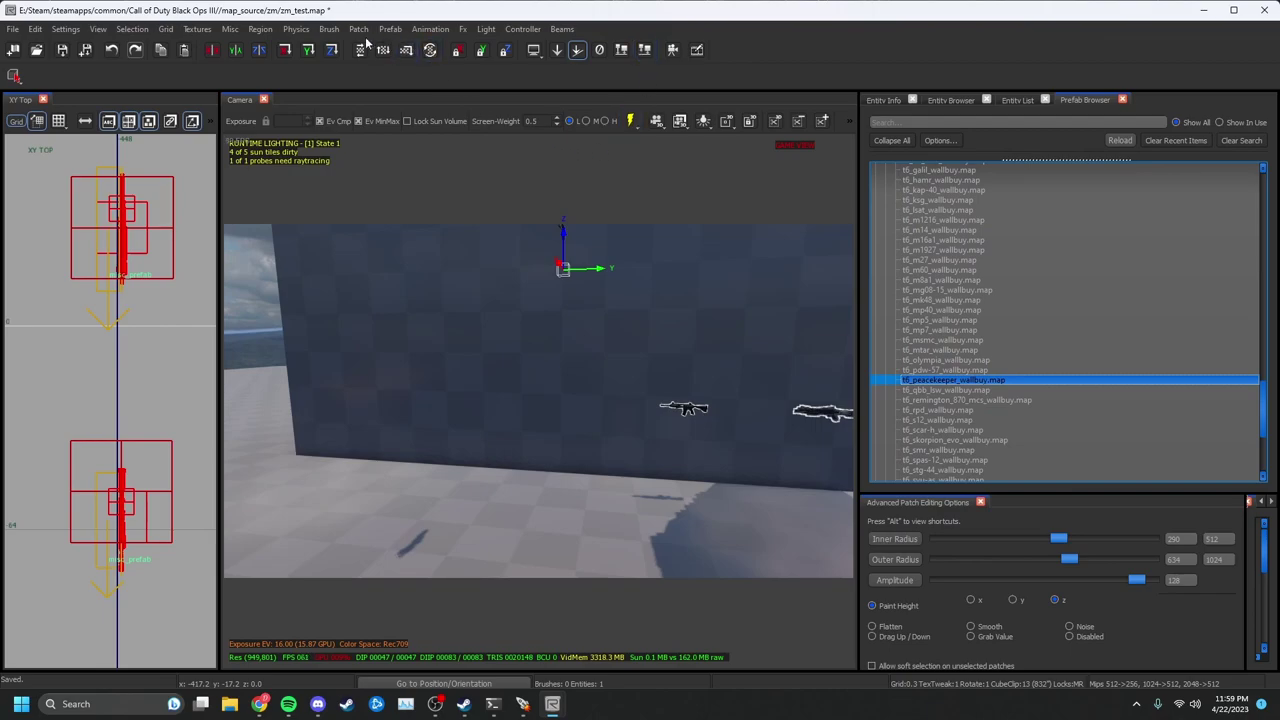
click(330, 52)
Move the Peacekeeper wallbuy against the wall and lower it level with the other two wallbuys, using the top and front views.
scroll(114, 429, down, 6)
mouse_move(110, 517)
mouse_down()
mouse_move(107, 489)
mouse_move(106, 524)
mouse_move(127, 521)
mouse_up()
scroll(113, 508, up, 8)
scroll(107, 528, up, 3)
drag(594, 240, 583, 402)
key(ctrl+Tab)
scroll(113, 455, down, 7)
scroll(128, 495, up, 7)
drag(67, 421, 62, 504)
key(Escape)
mouse_move(588, 456)
right_down()
mouse_move(620, 430)
mouse_move(610, 450)
mouse_move(597, 428)
mouse_move(619, 384)
right_up()
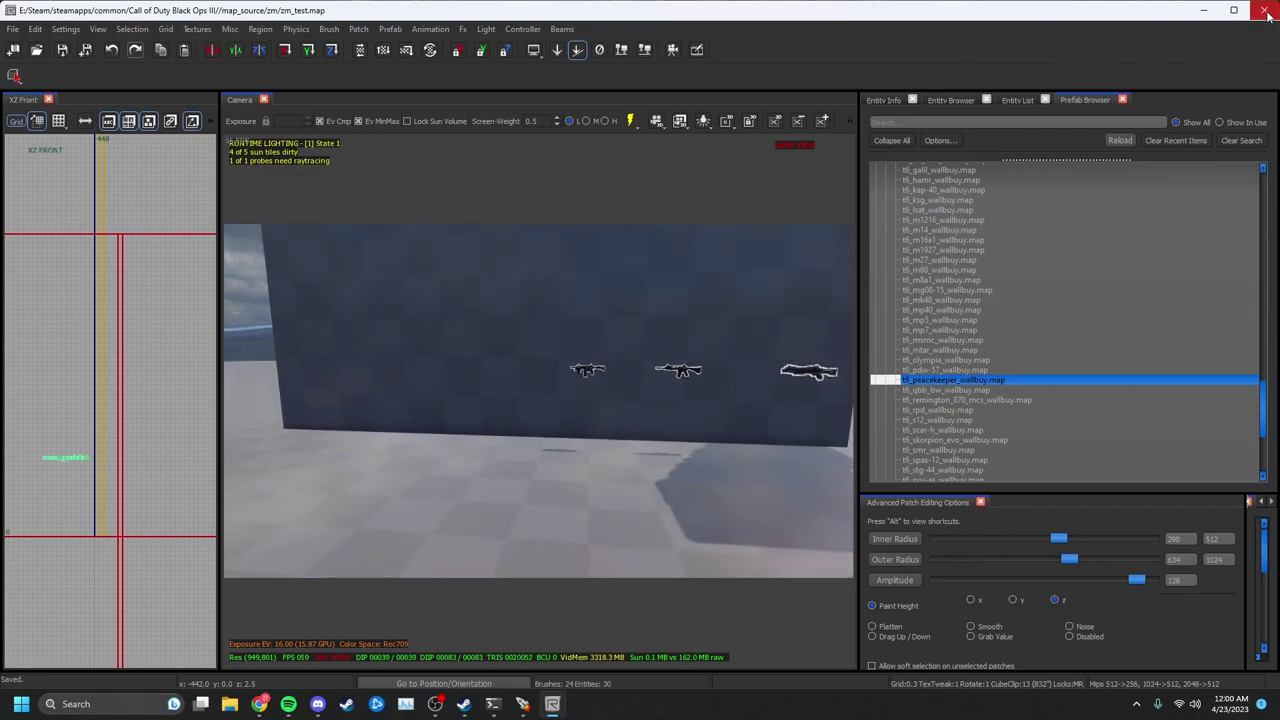
Close Radiant and switch to the Black Ops III Mod Tools Launcher.
click(1264, 10)
click(645, 372)
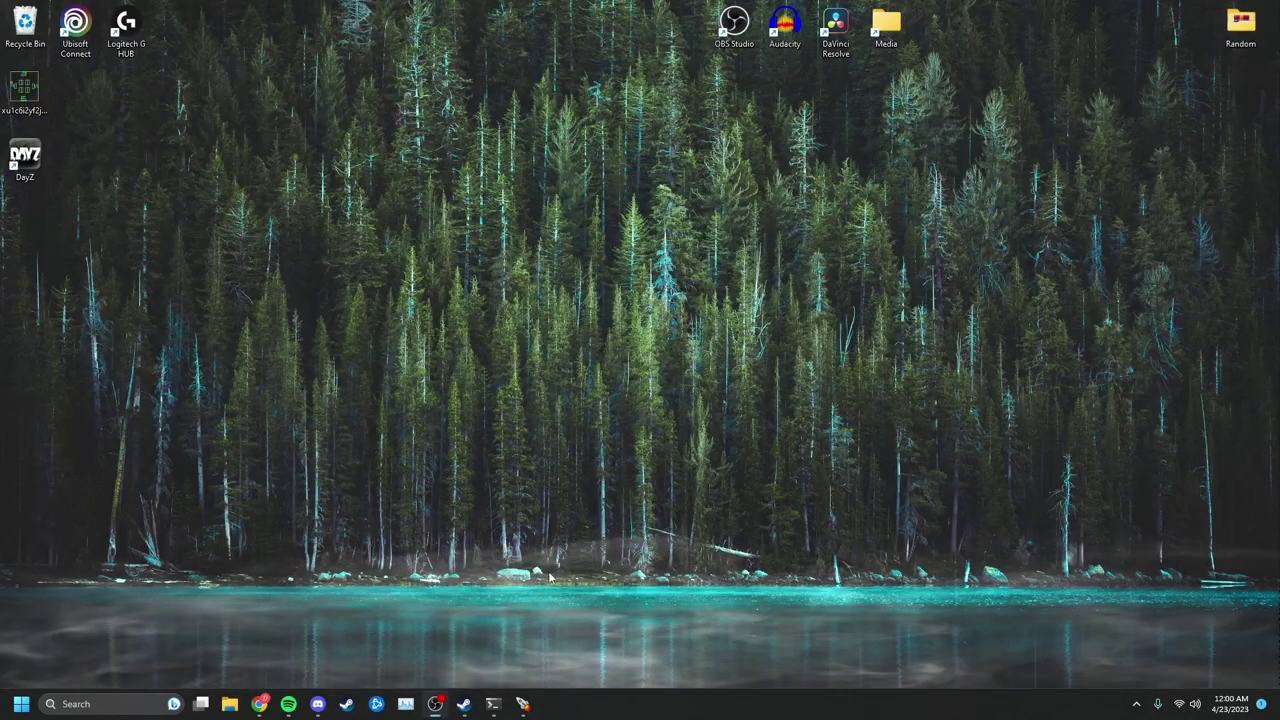
click(518, 705)
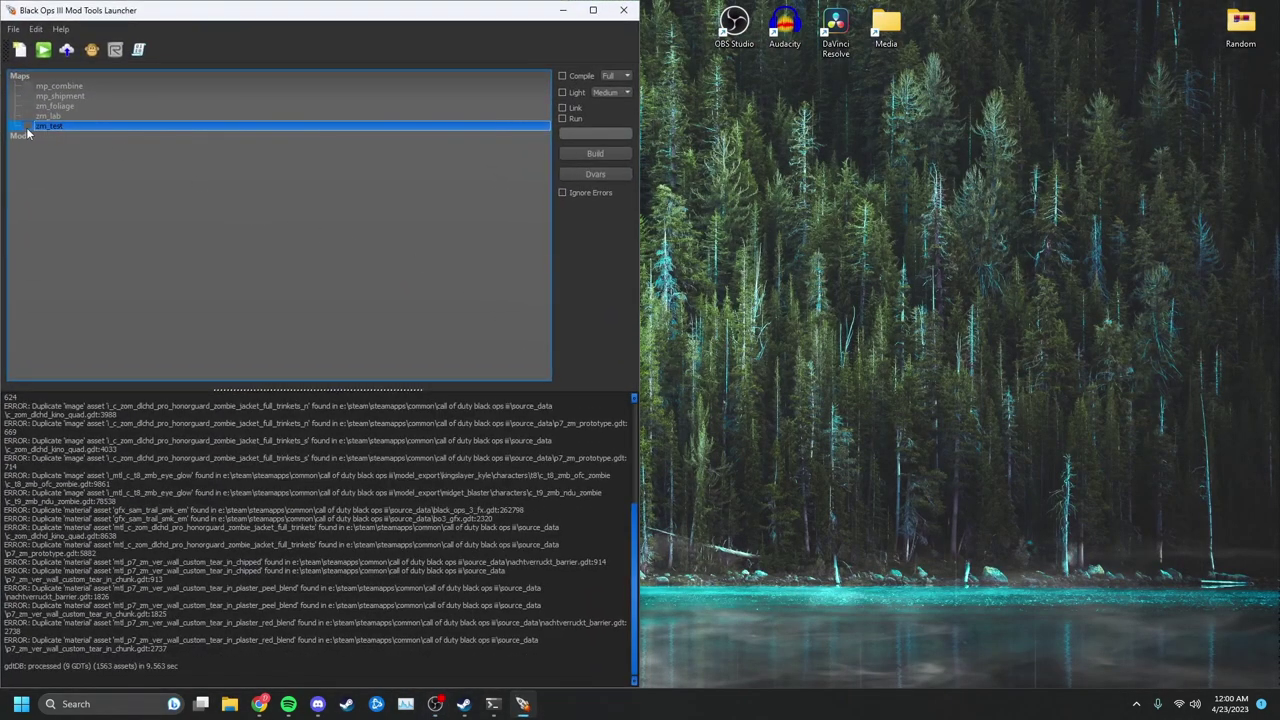
Build zm_test with Compile Full, Light Medium, Link, Run and Ignore Errors enabled, and move the launcher out of the way.
click(576, 76)
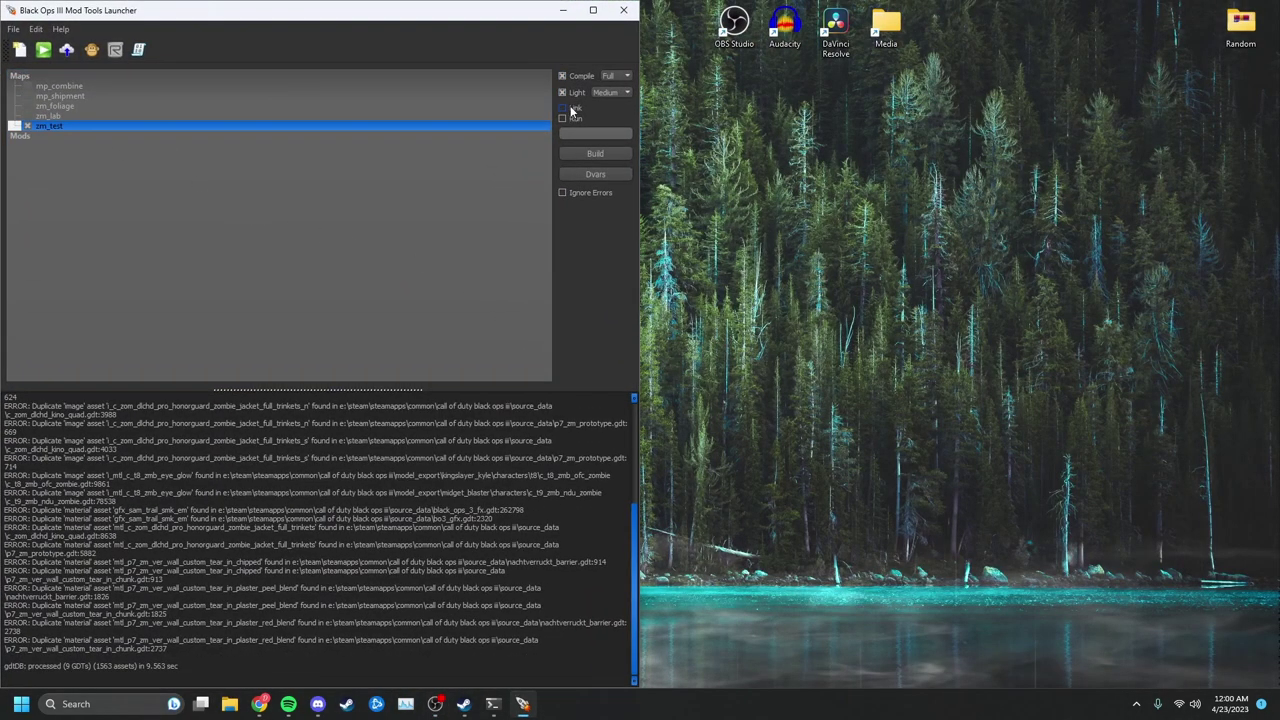
click(562, 193)
click(595, 153)
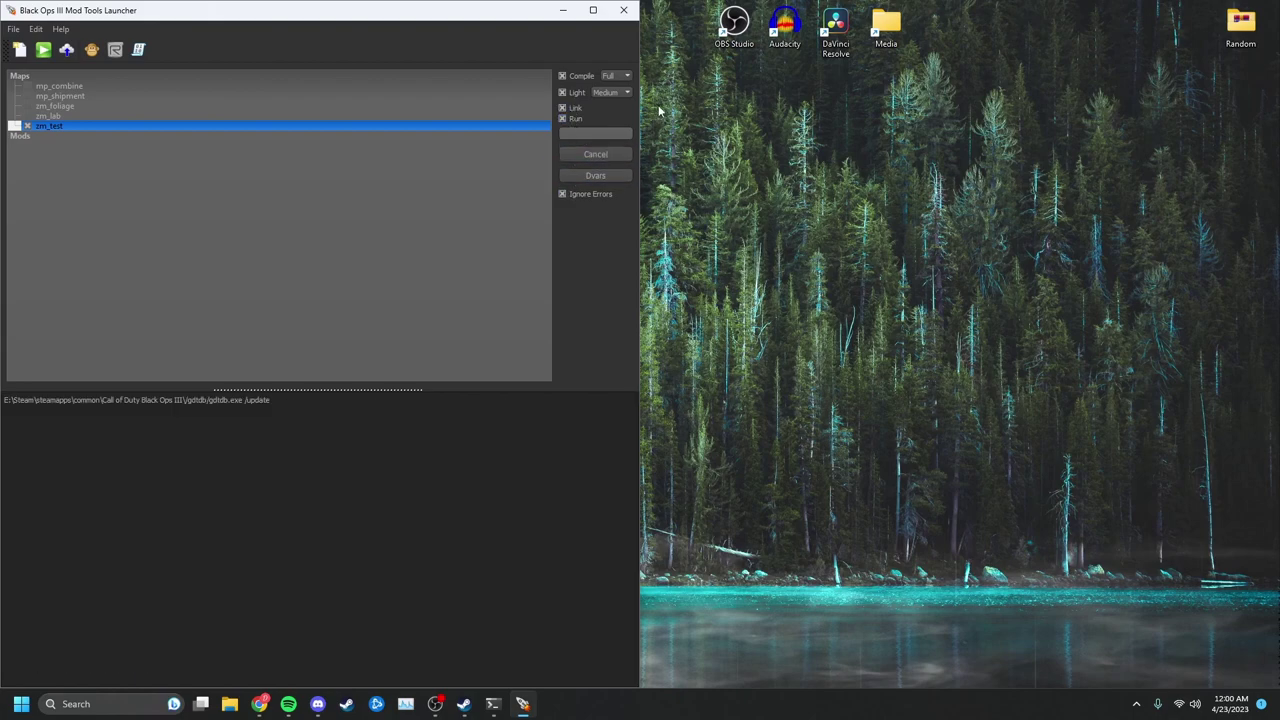
drag(499, 17, 767, 17)
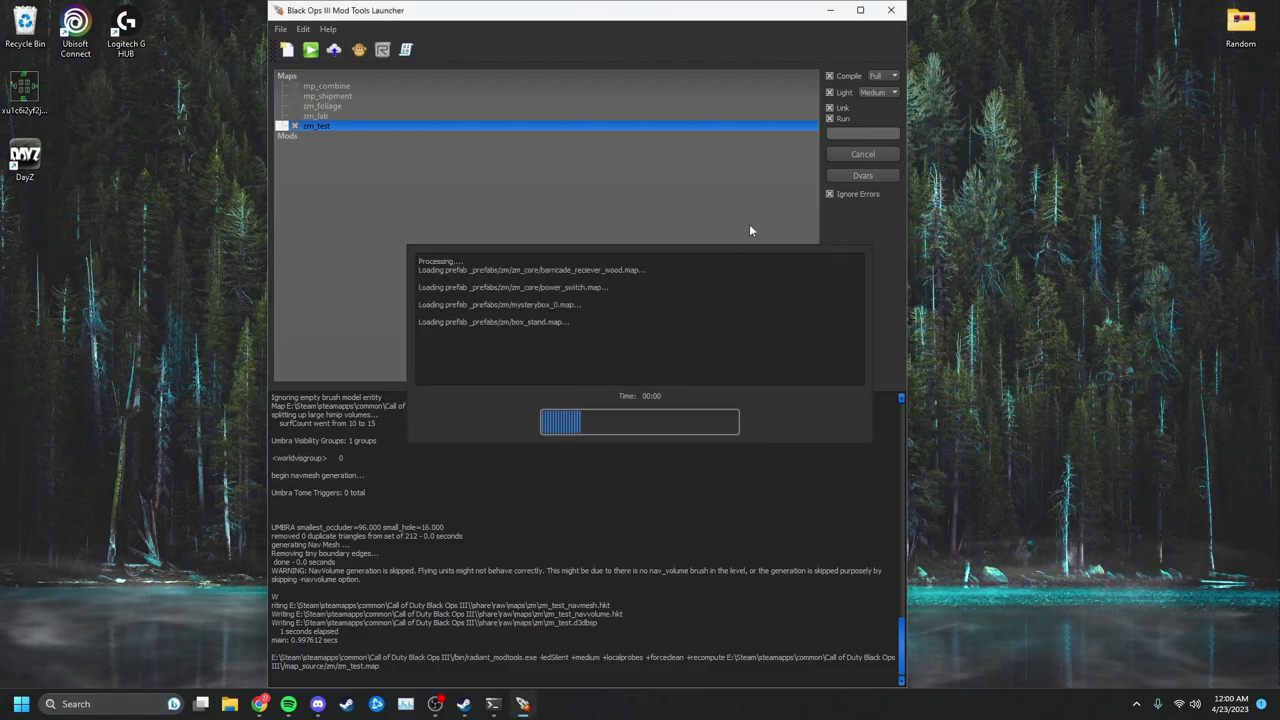
click(830, 10)
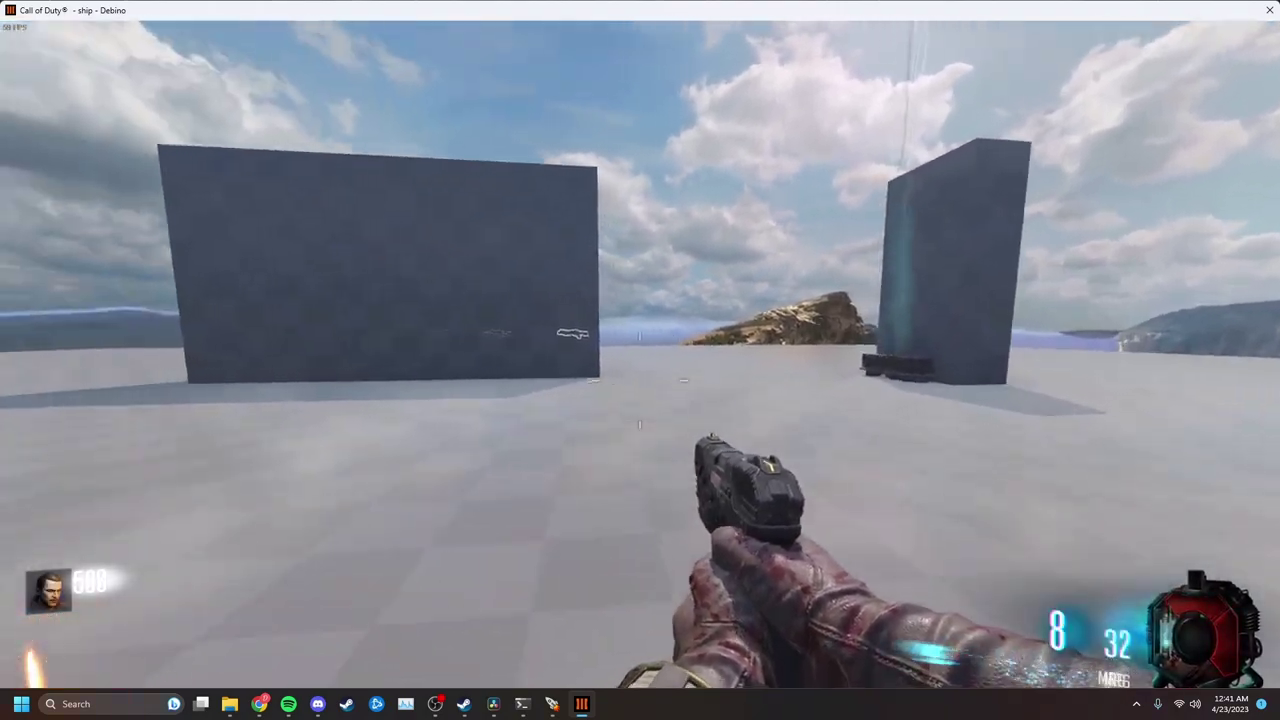
Walk up to the wallbuy wall in the running map and check the weapon outlines and surrounding map.
key(w)
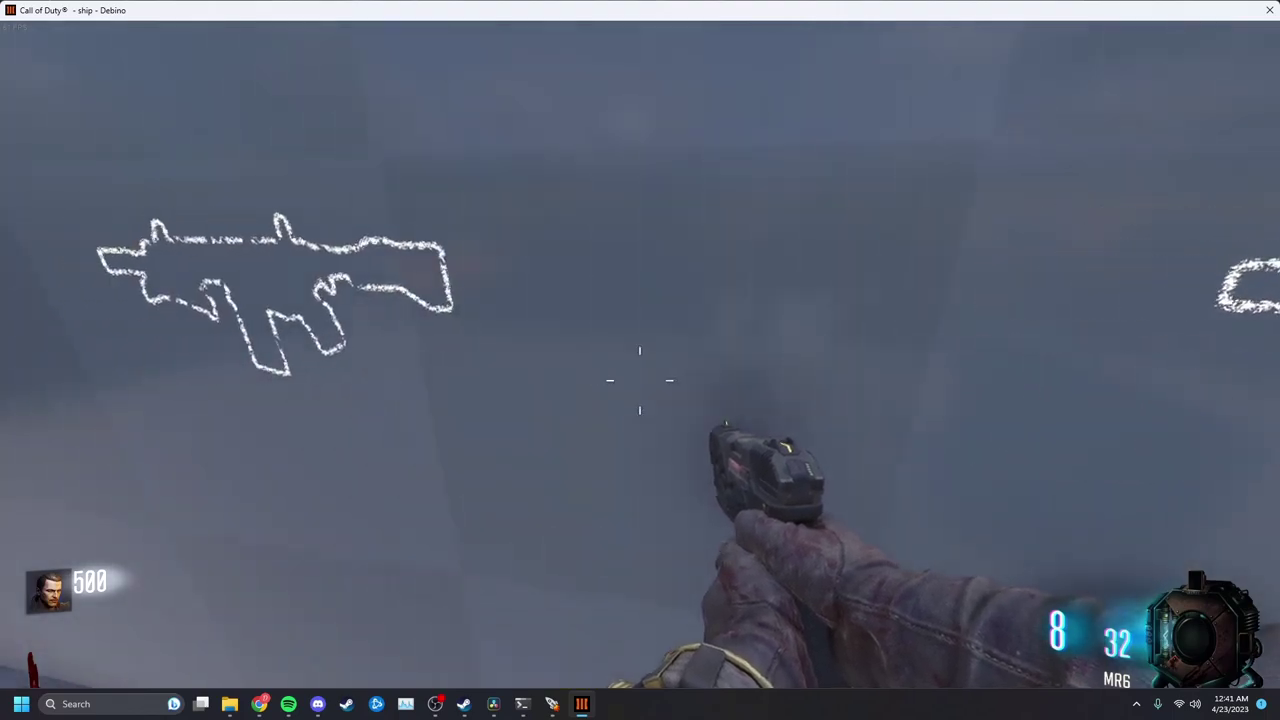
click(640, 380)
key(r)
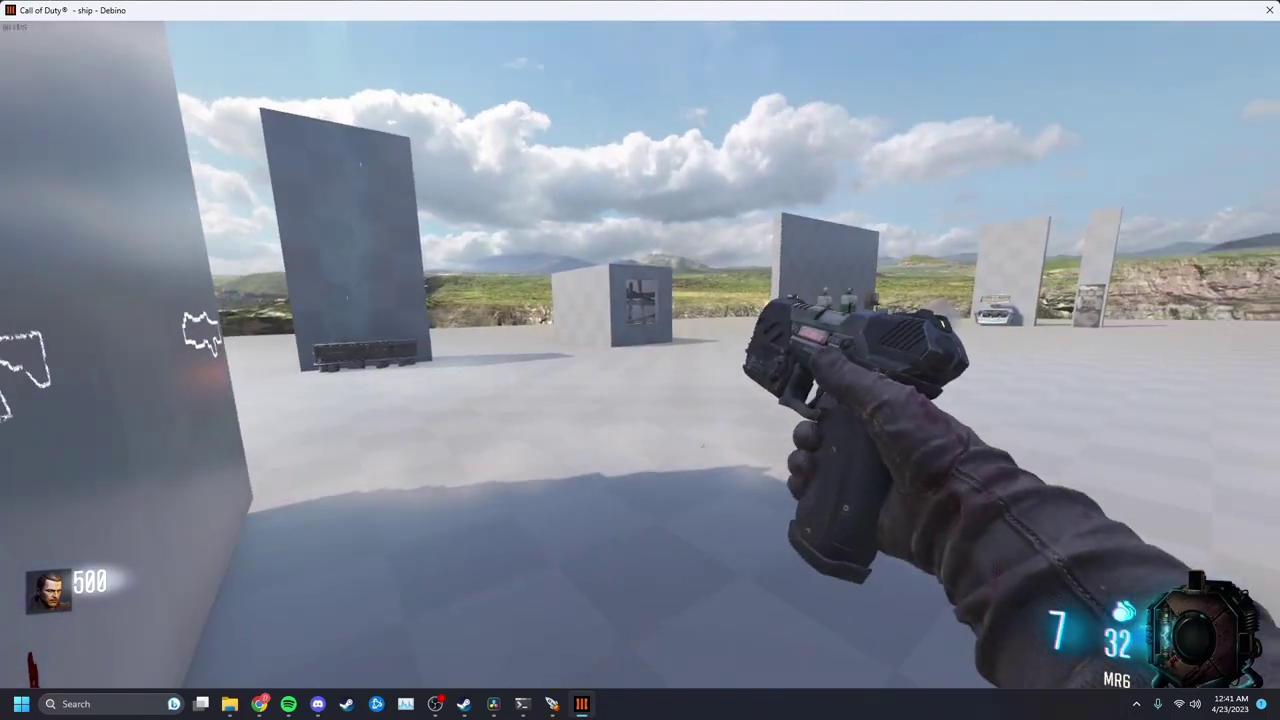
key(w)
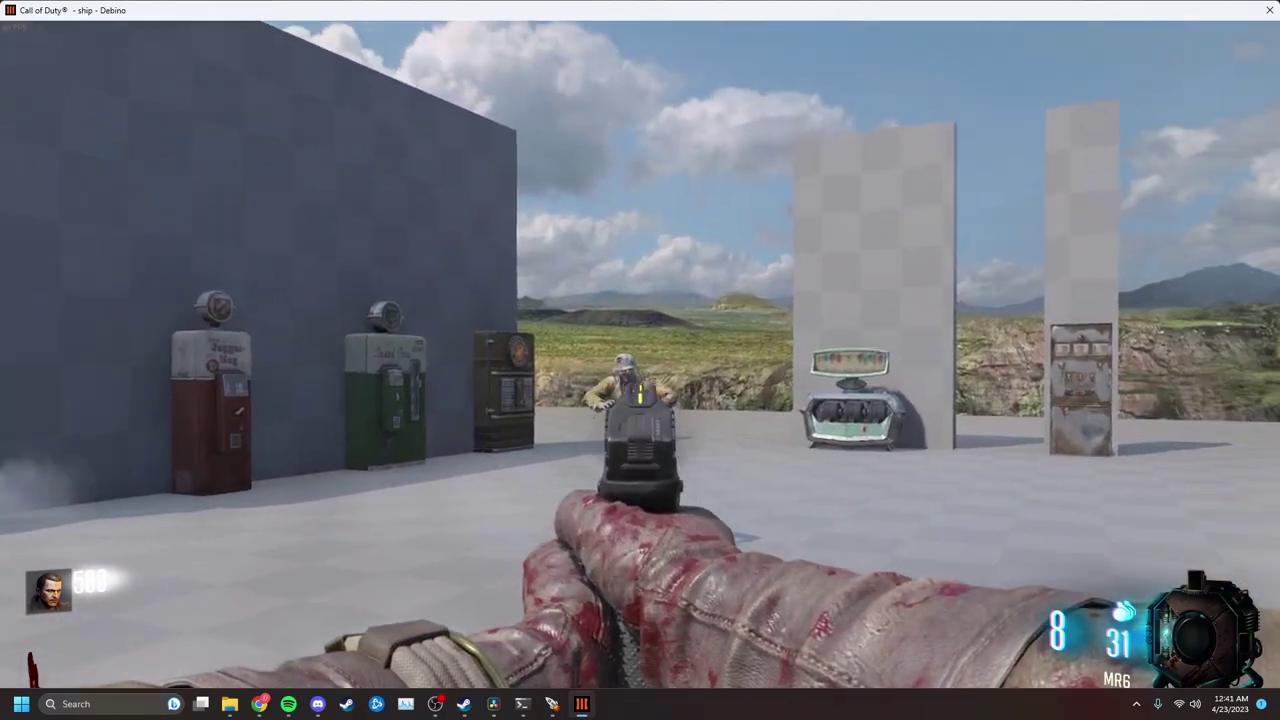
Shoot and melee the zombies, including those behind the window barricade, to earn points, and reload the MR6.
click(640, 380)
click(640, 380)
click(640, 380)
click(640, 380)
click(640, 380)
key(r)
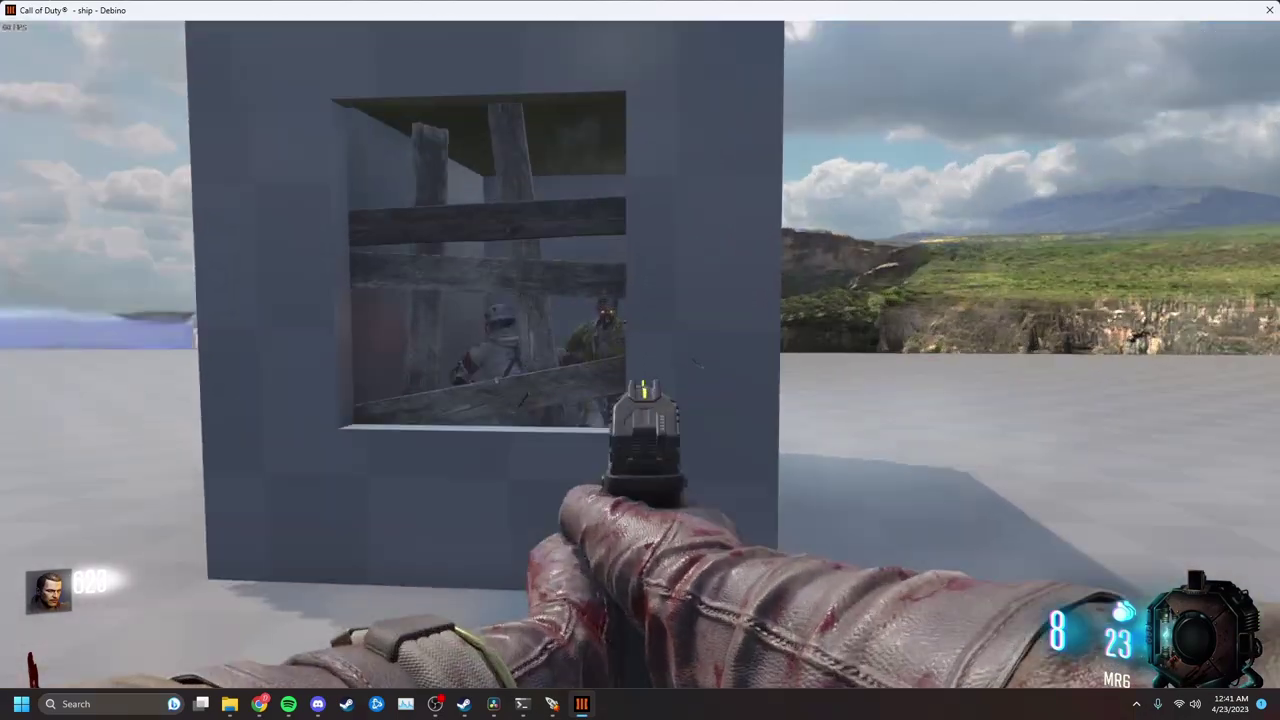
click(640, 380)
click(640, 380)
click(640, 380)
click(640, 380)
click(640, 380)
click(640, 381)
click(640, 381)
click(640, 381)
key(v)
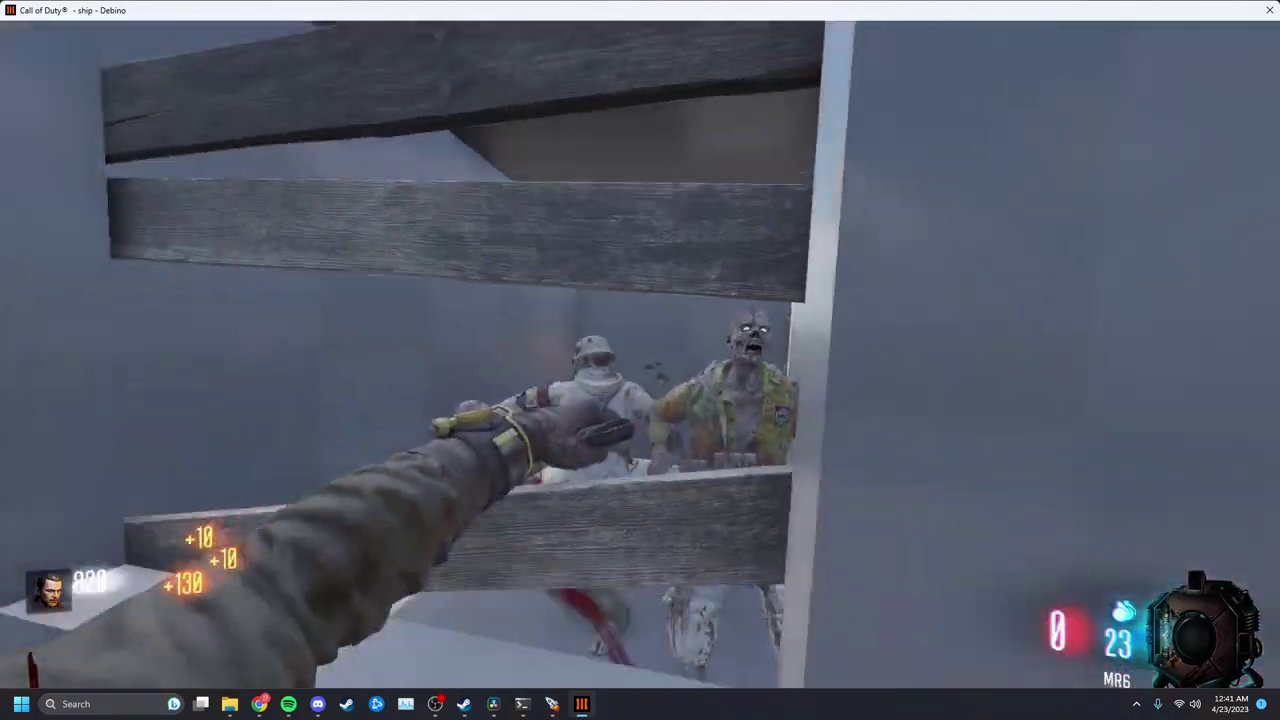
key(s)
key(w)
key(v)
key(s)
key(v)
key(r)
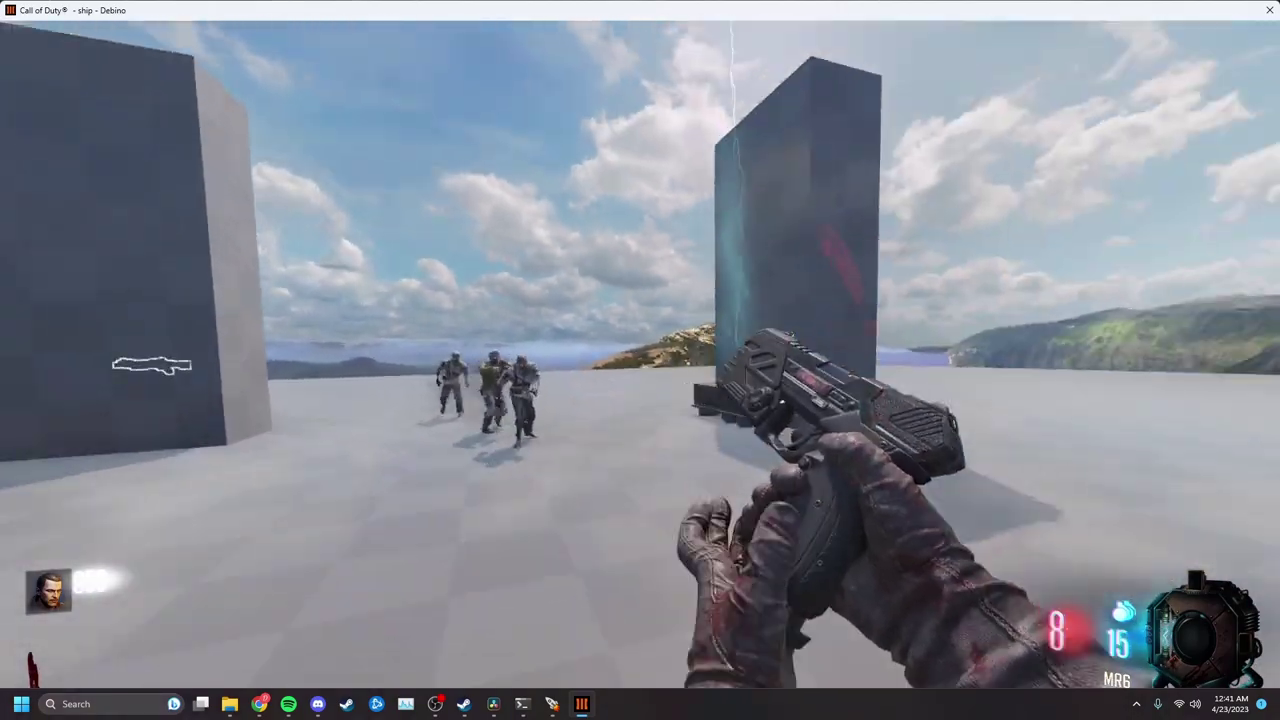
Kill the zombies chasing the player between the wallbuy wall and the mystery box.
click(640, 360)
click(640, 360)
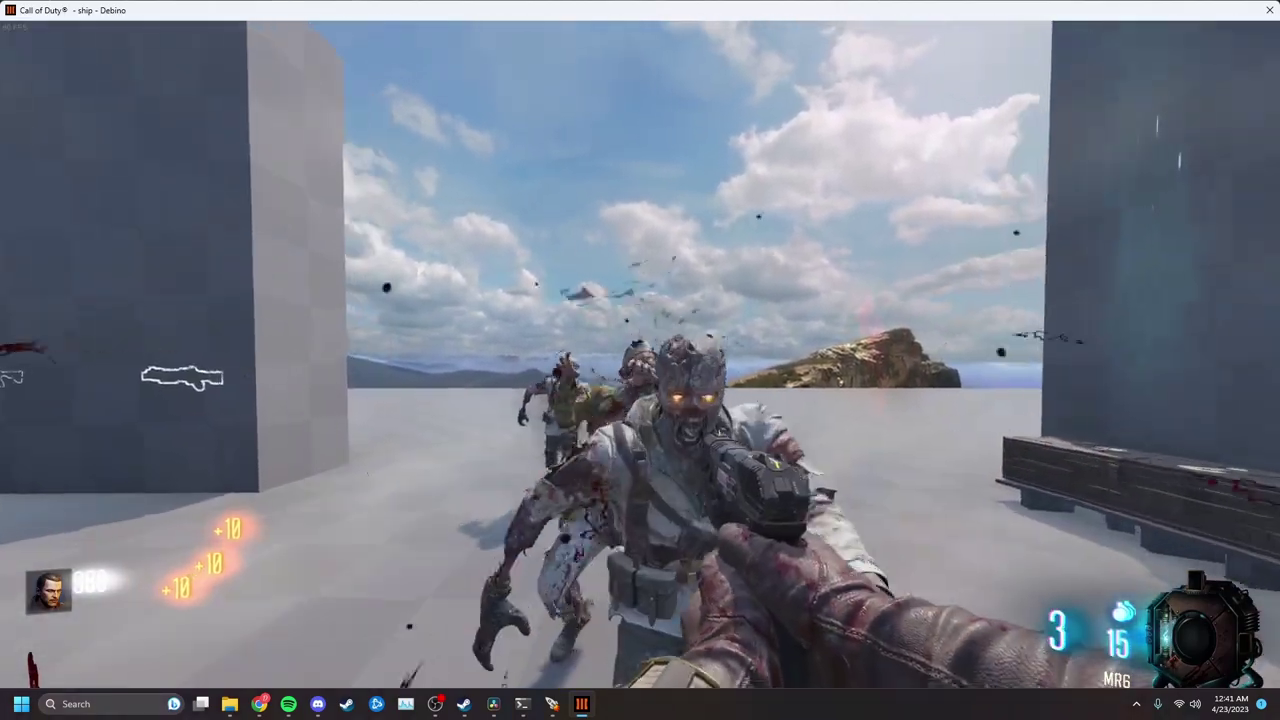
key(v)
key(s)
key(v)
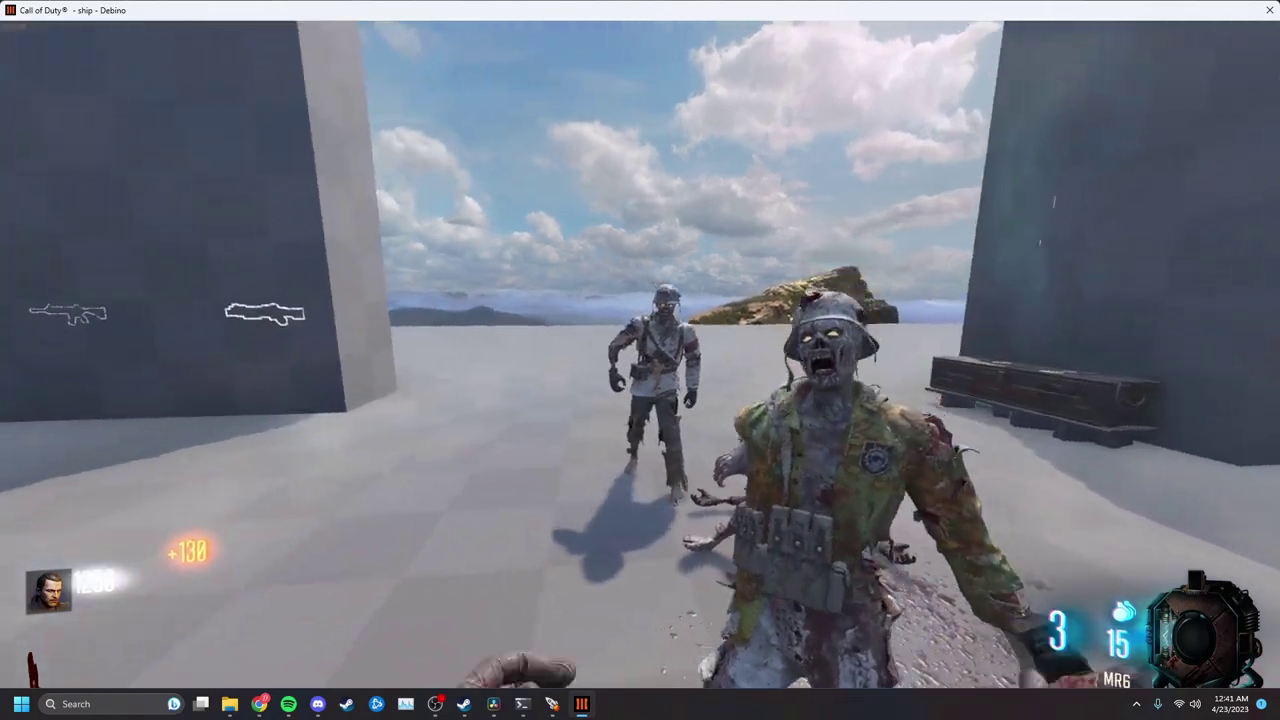
key(v)
key(w)
key(r)
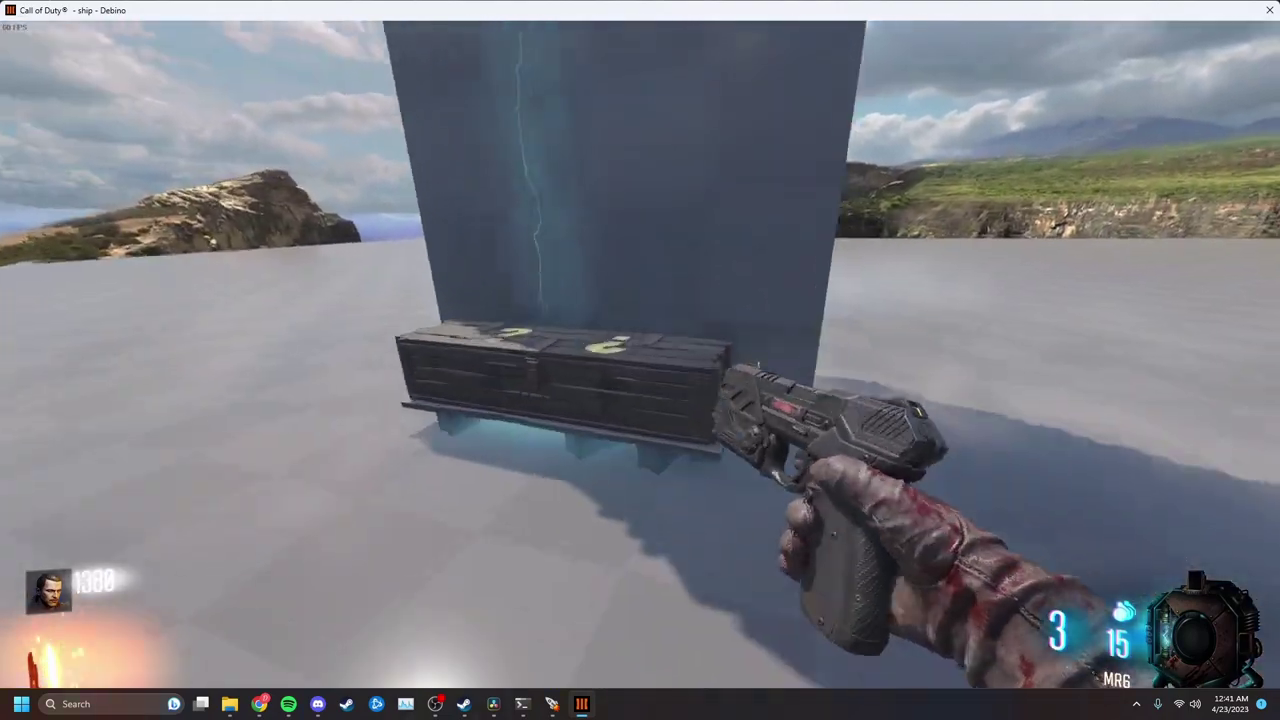
Buy a spin of the mystery box, take the M1927, then test-fire and reload it.
key(w)
key(f)
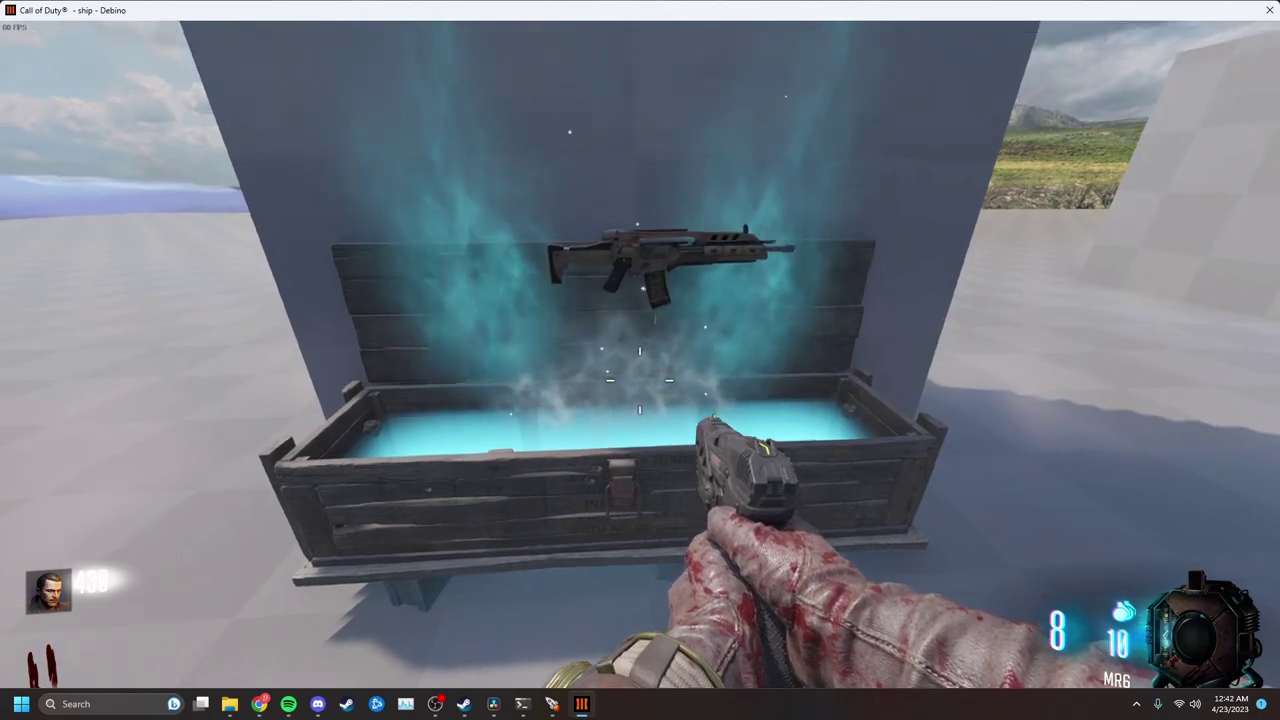
key(w)
key(f)
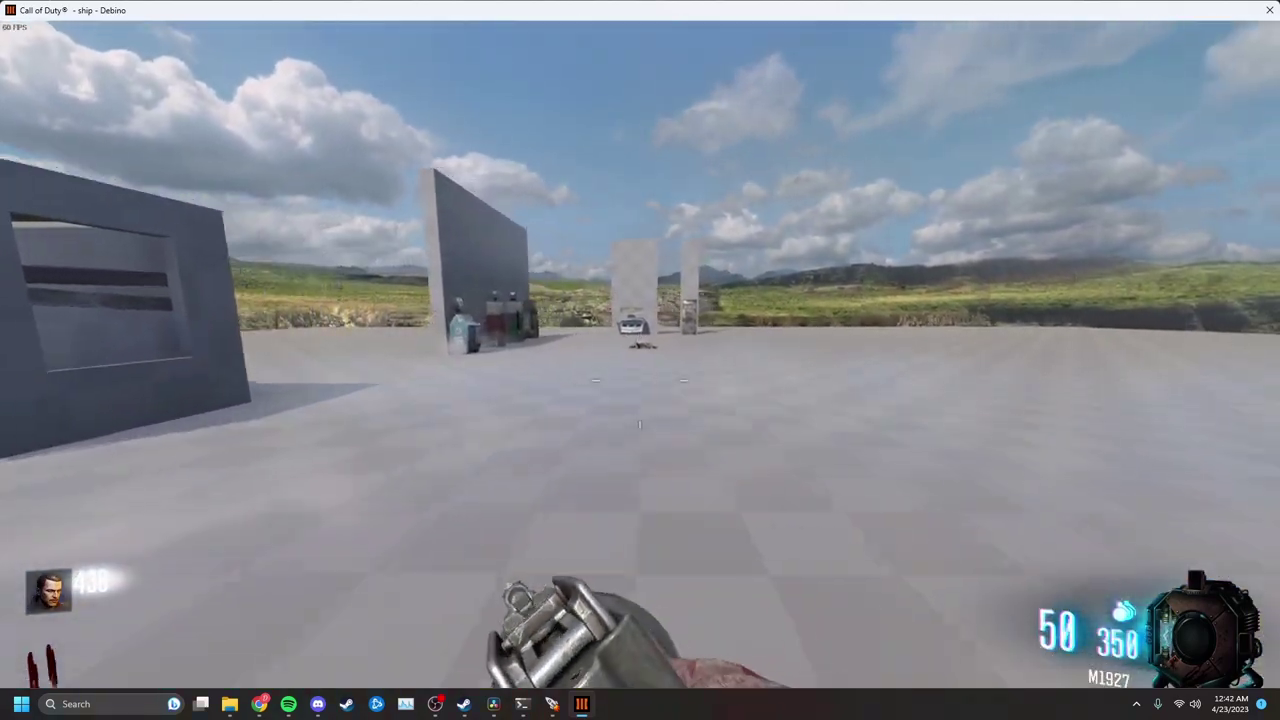
click(640, 380)
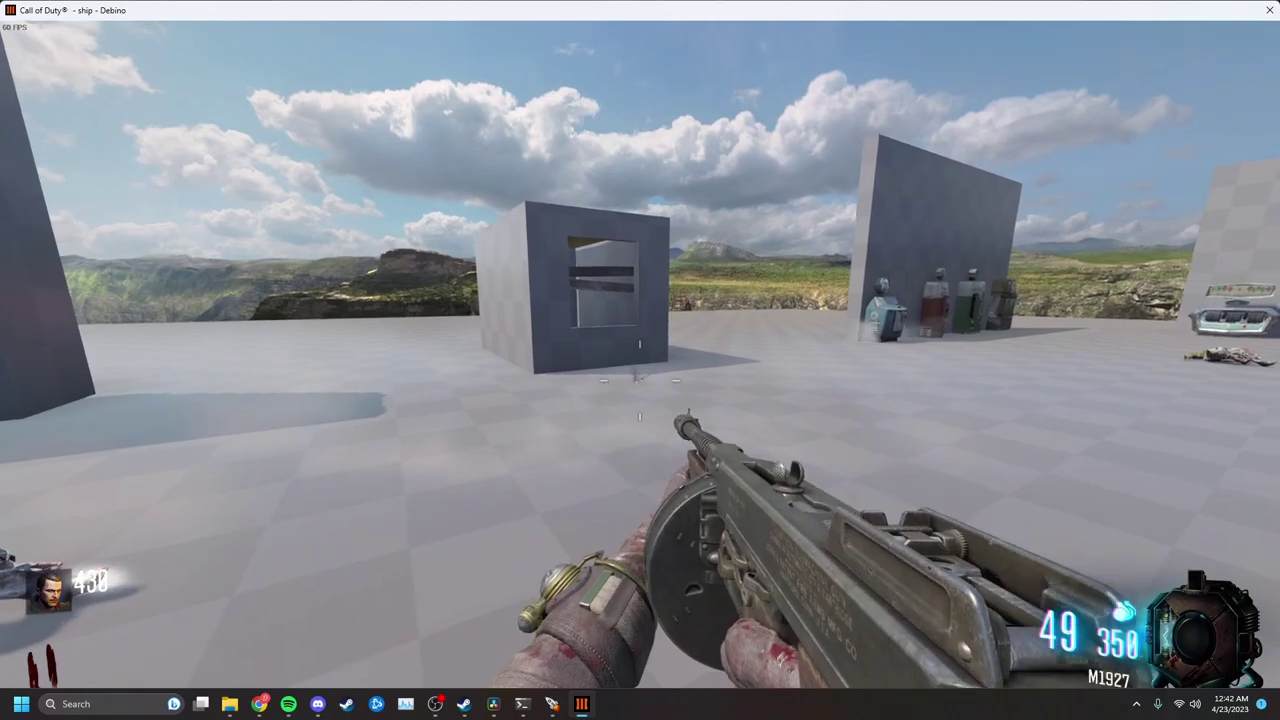
key(r)
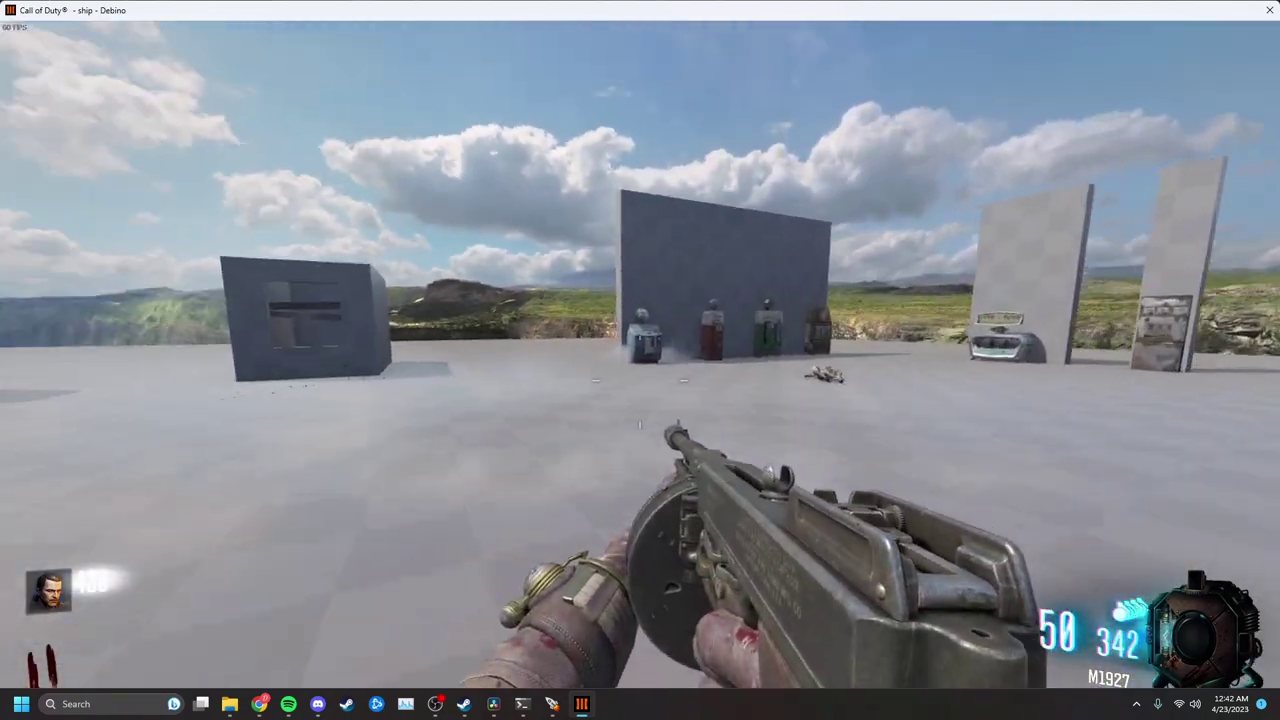
Set the game's timescale to 2 through the developer console and resume moving around the map.
key(grave)
text(/time)
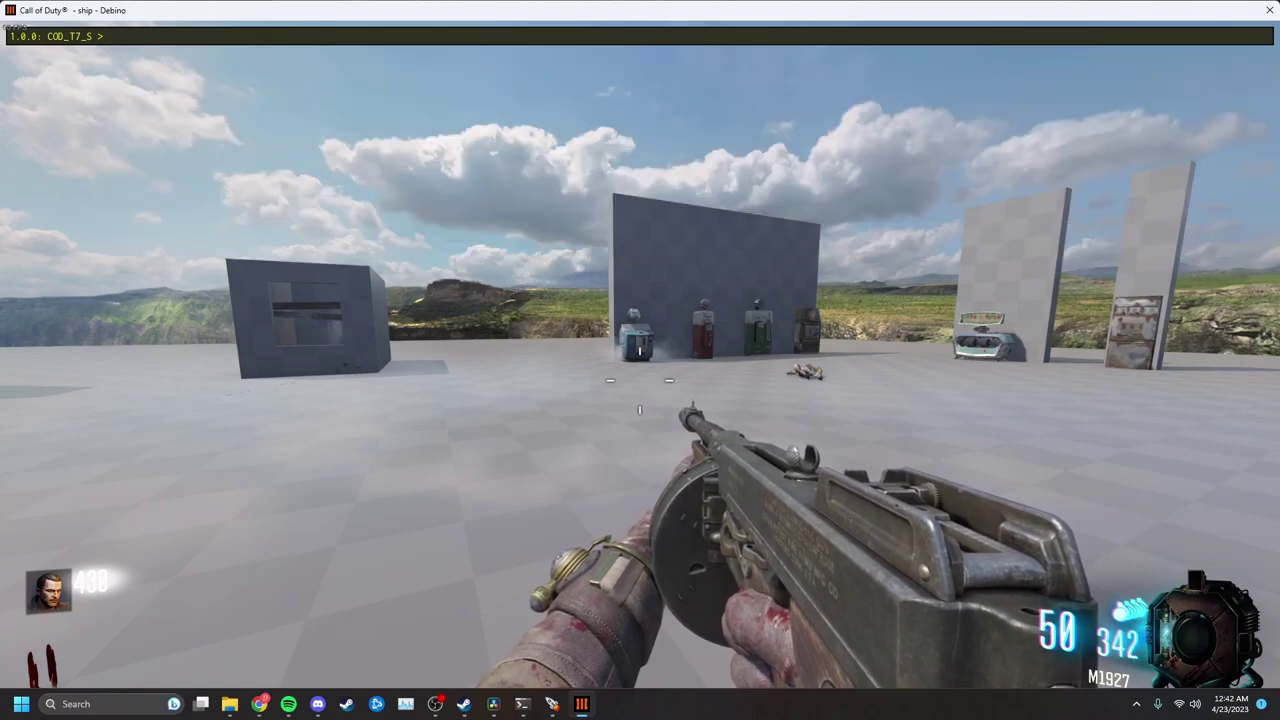
text(scale 2)
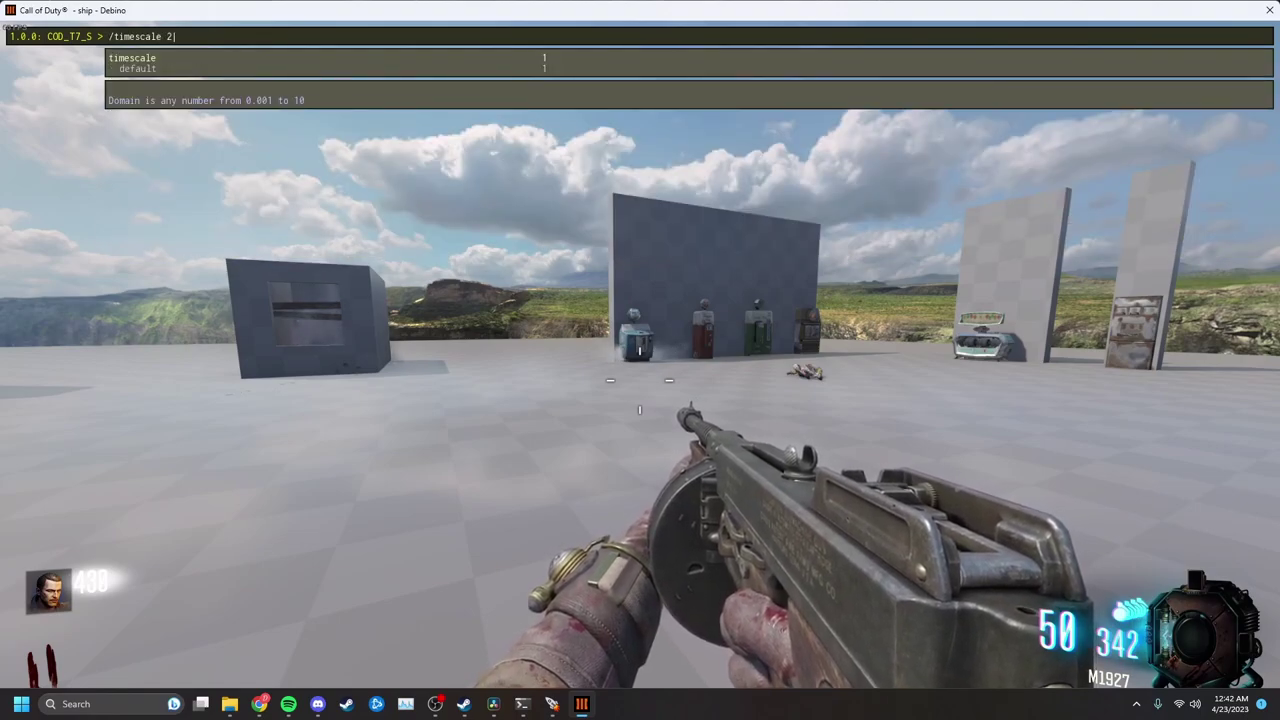
key(Return)
key(w)
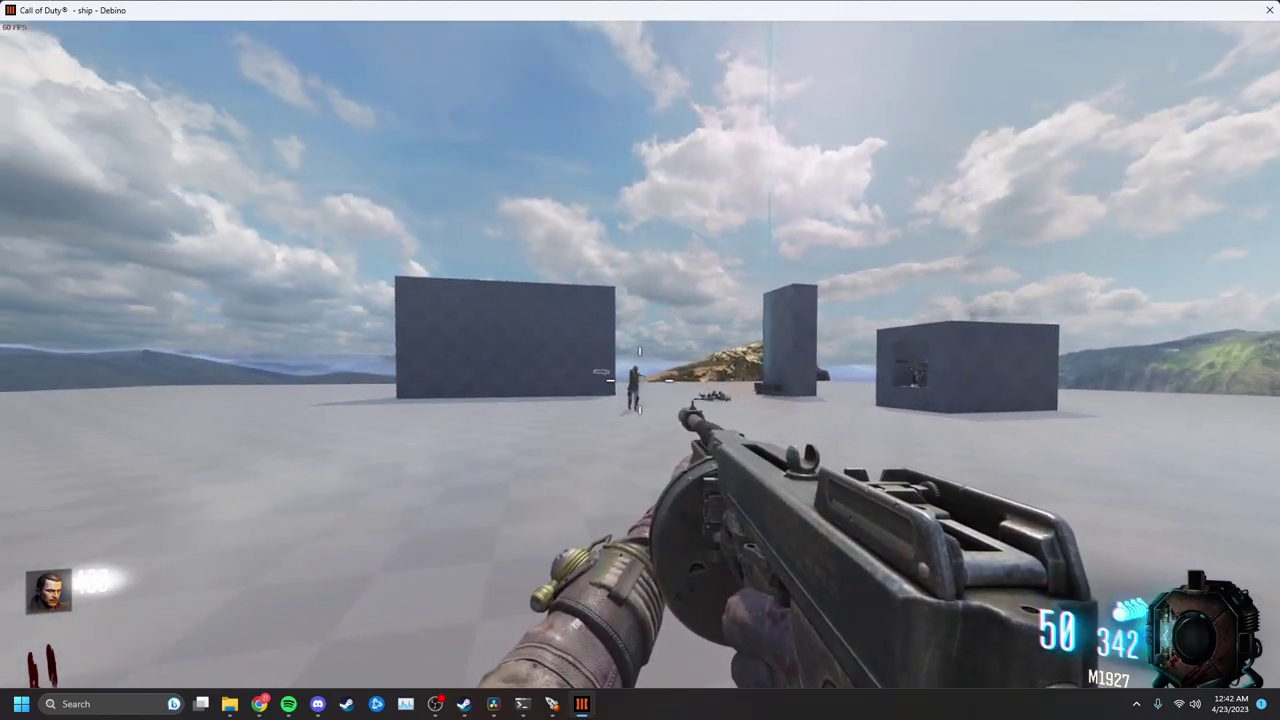
Aim down the M1927's sights and shoot the approaching zombies in bursts.
right_click(640, 360)
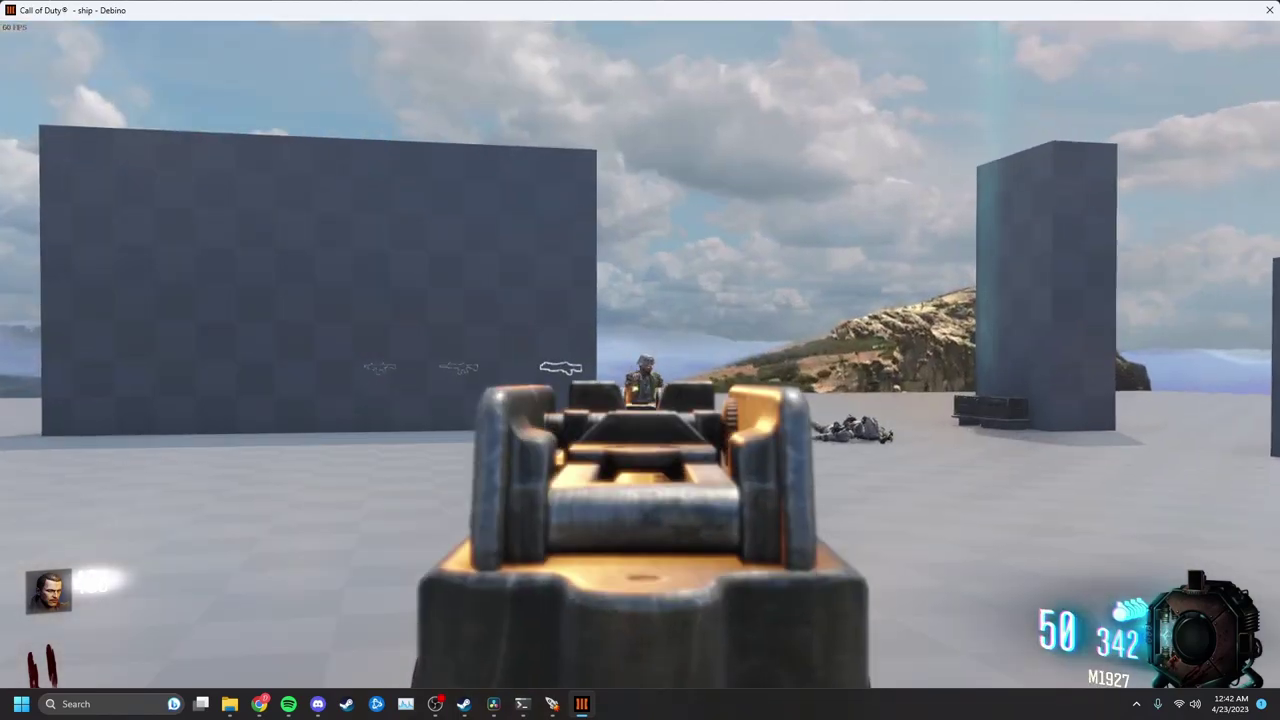
click(640, 360)
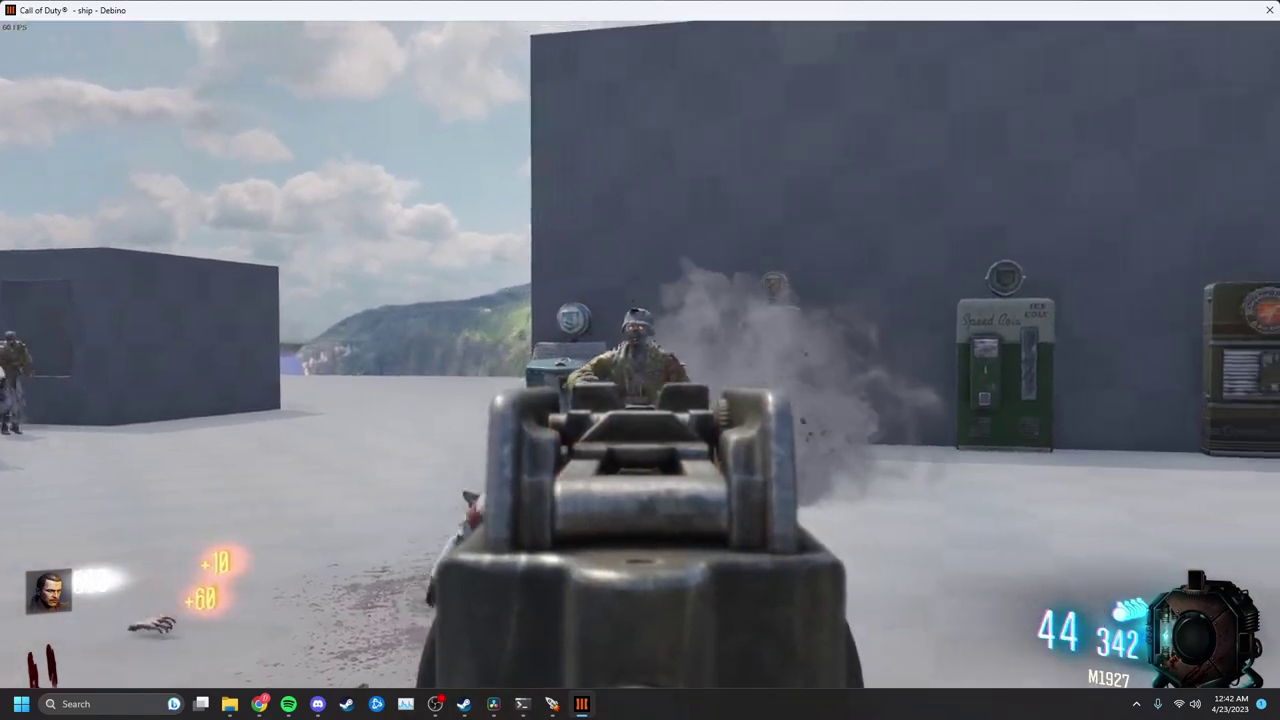
click(640, 360)
click(640, 360)
click(640, 360)
click(640, 360)
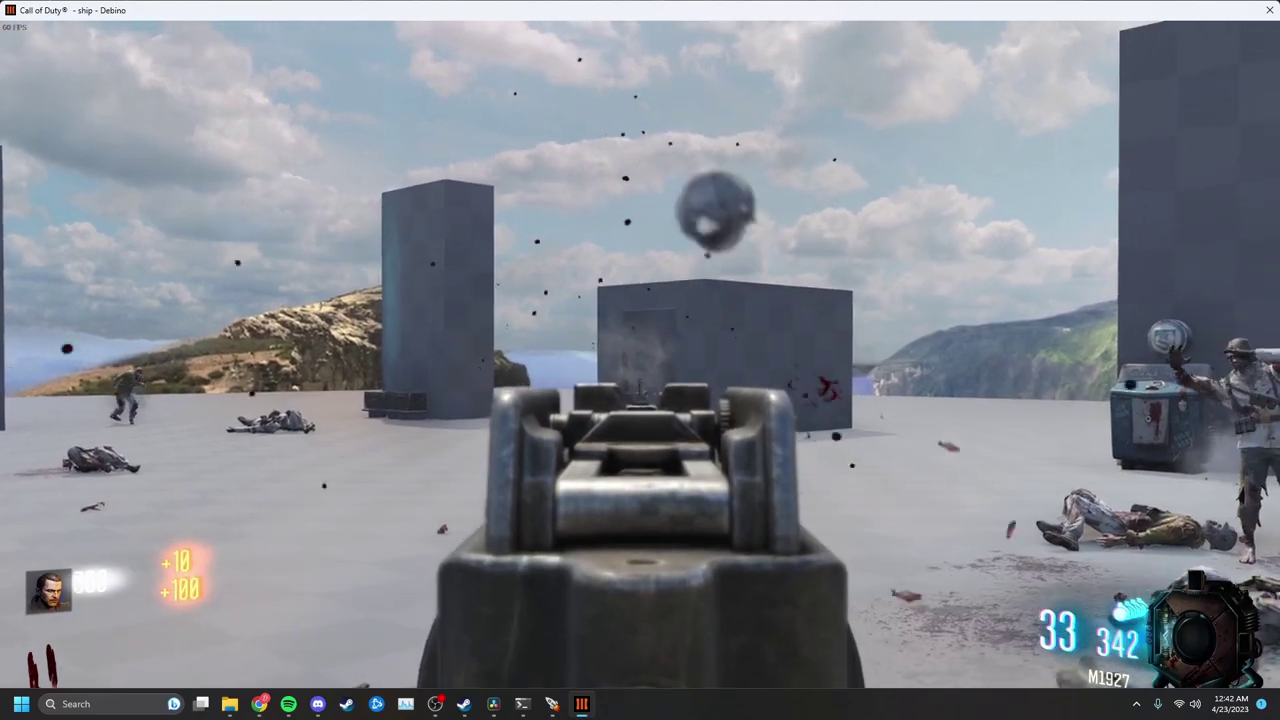
click(640, 360)
click(640, 360)
click(640, 360)
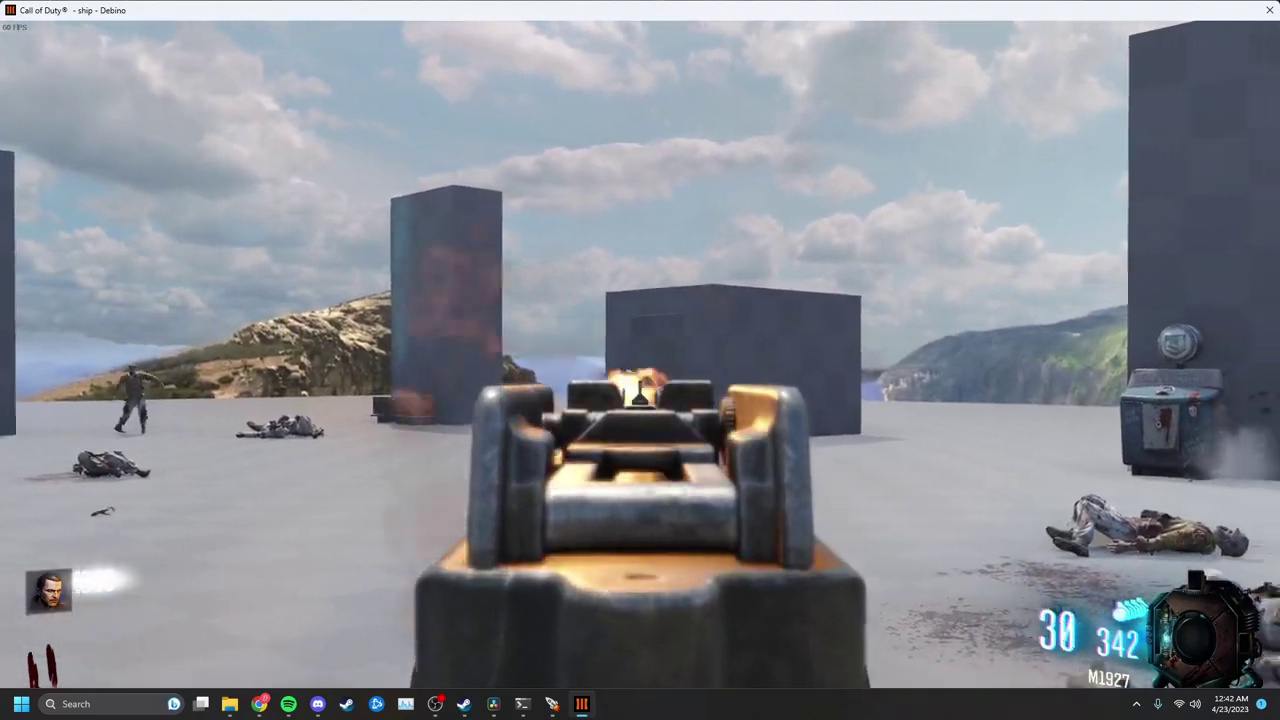
click(640, 360)
click(640, 360)
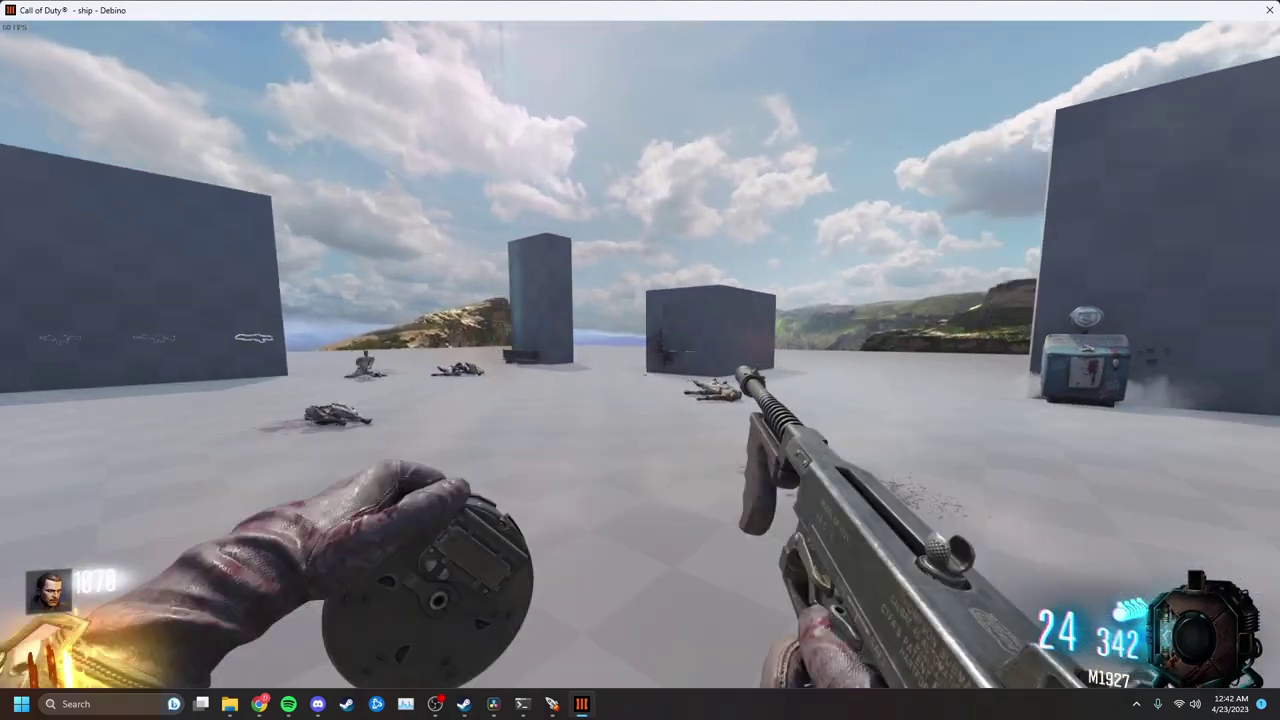
Enter the timescale command in the developer console again and run back toward the mystery box.
key(grave)
text(/timescale)
key(Return)
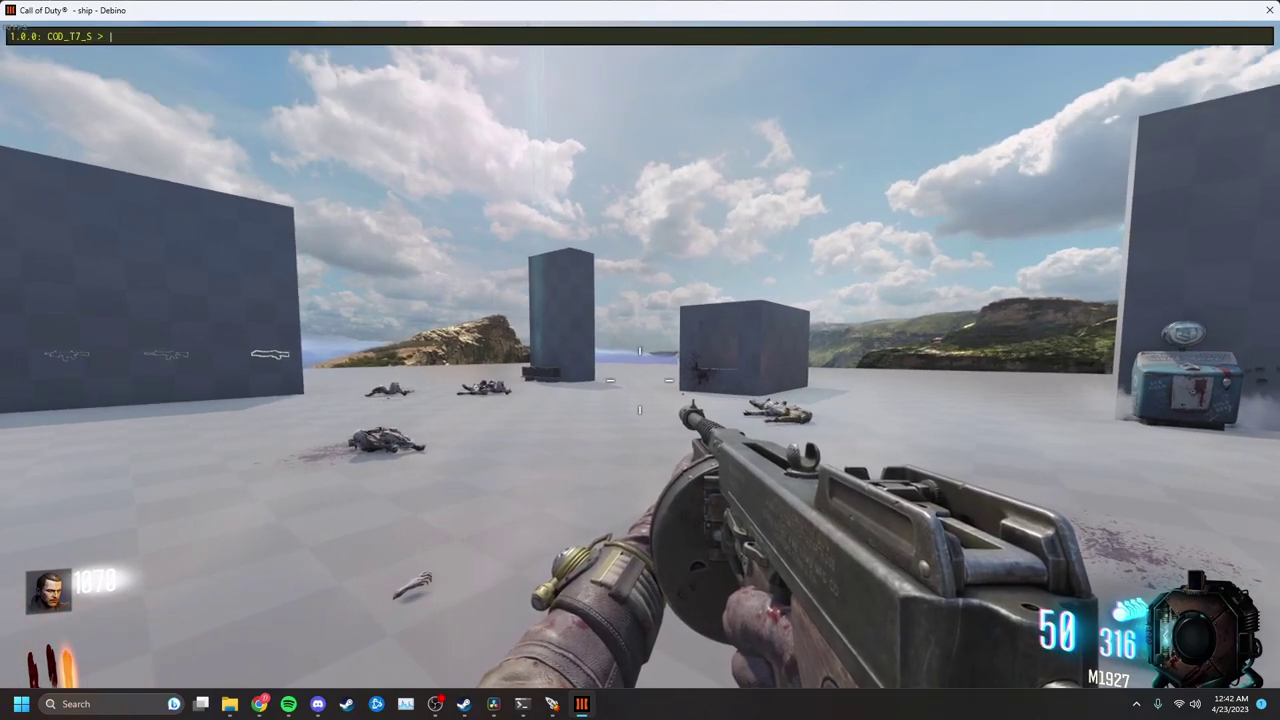
key(shift+w)
key(1)
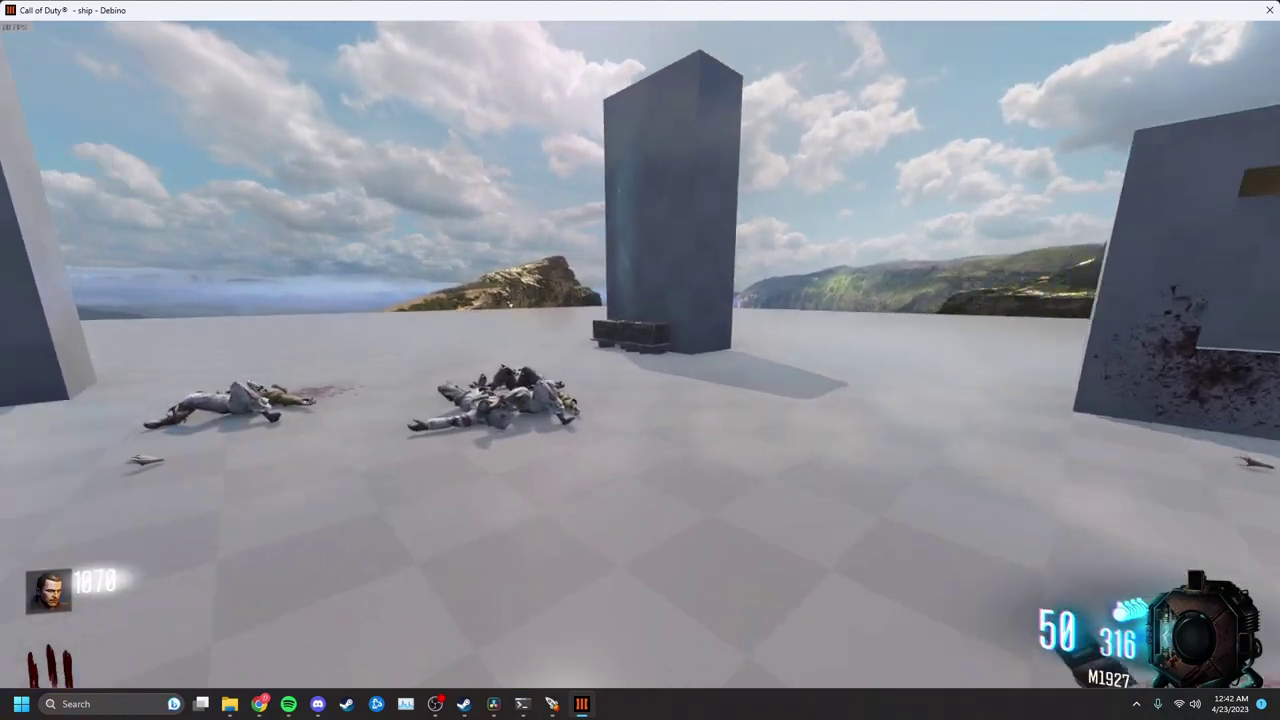